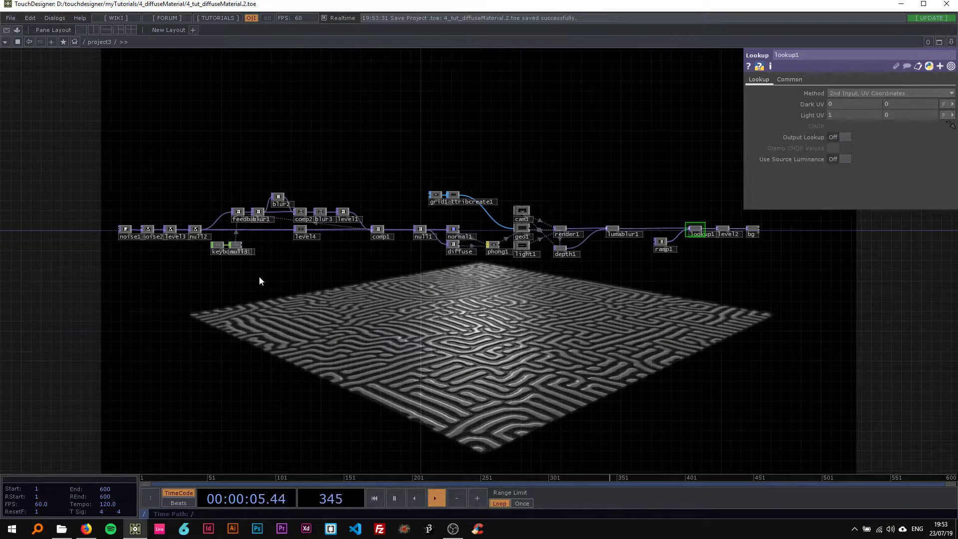
- Switch to the browser, consult the Reaction Diffusion tutorial video at 2:57, and return to TouchDesigner
scroll(146, 238, up, 5)
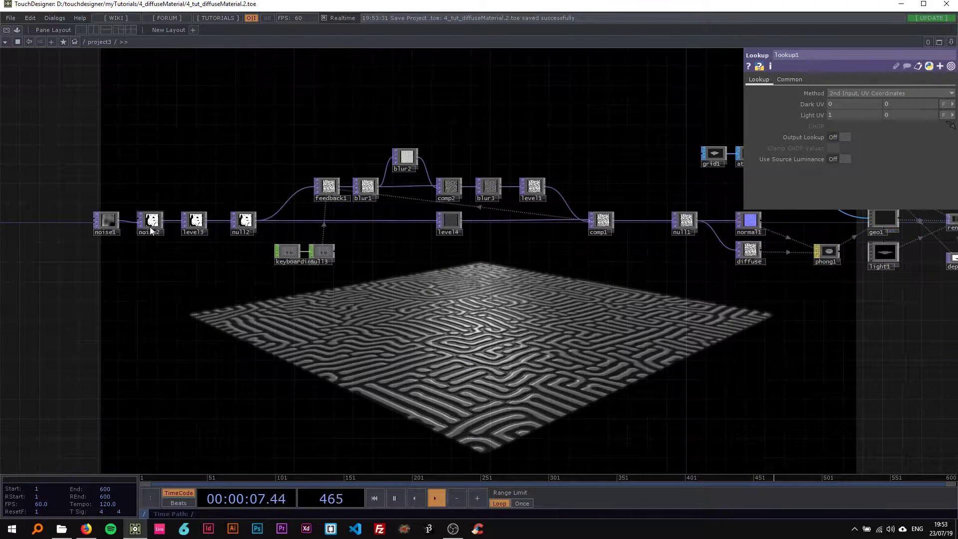
click(87, 526)
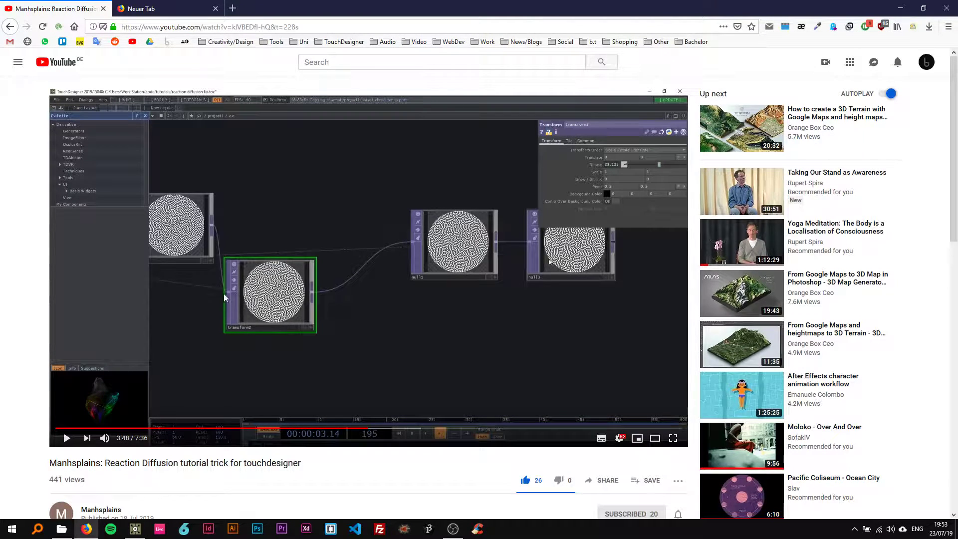
scroll(259, 270, down, 3)
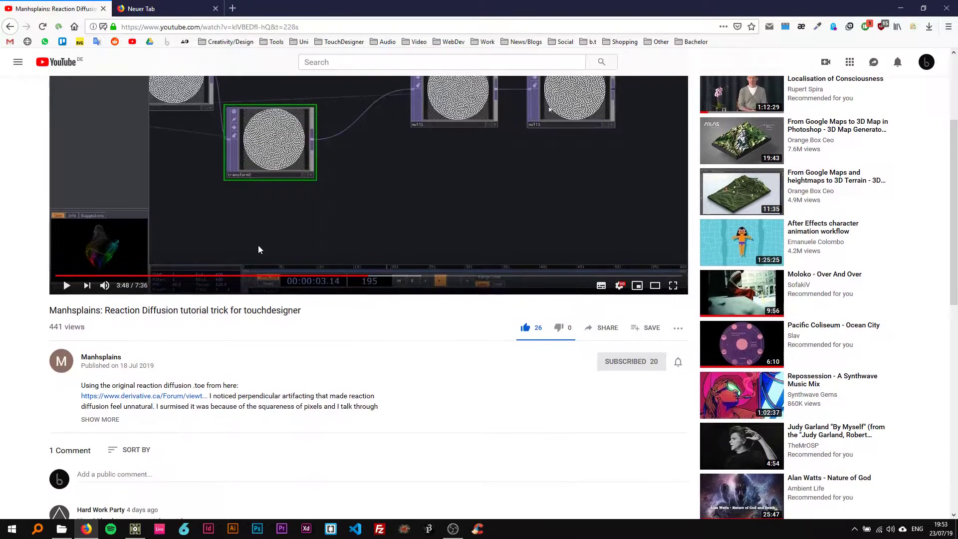
scroll(262, 269, up, 3)
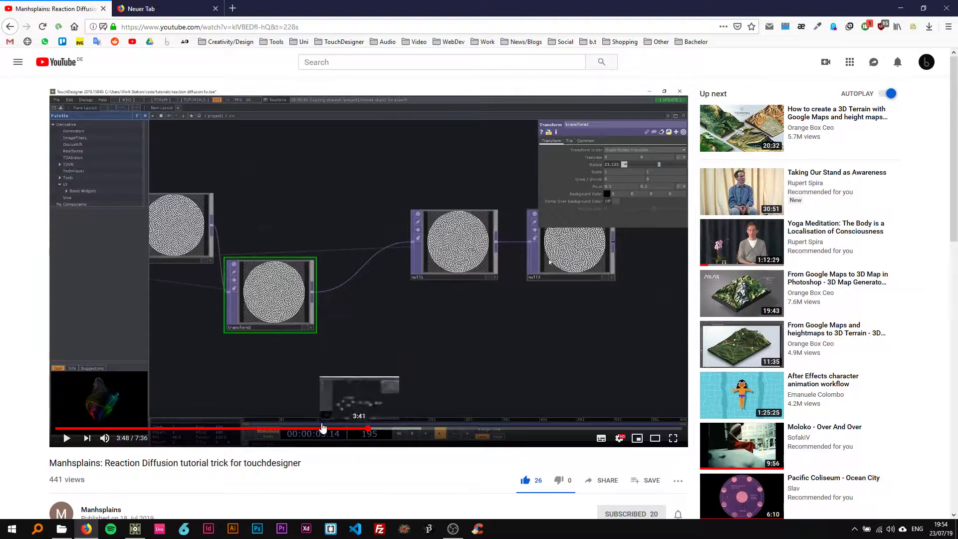
click(300, 428)
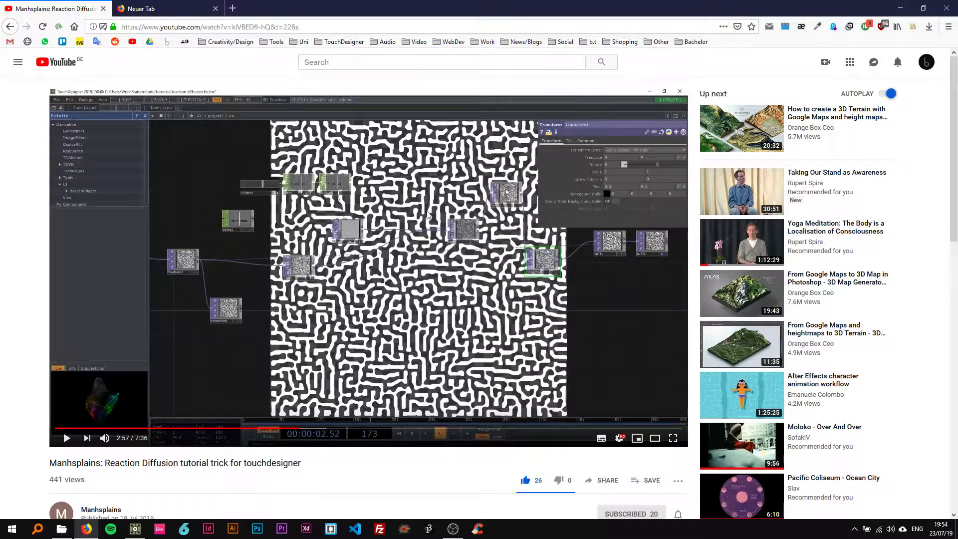
scroll(375, 298, down, 1)
scroll(377, 305, up, 1)
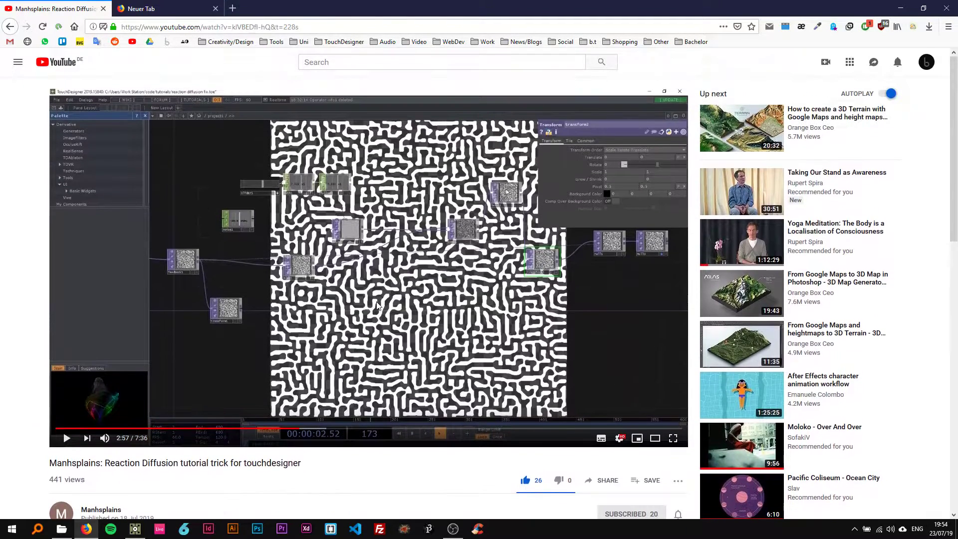
click(87, 530)
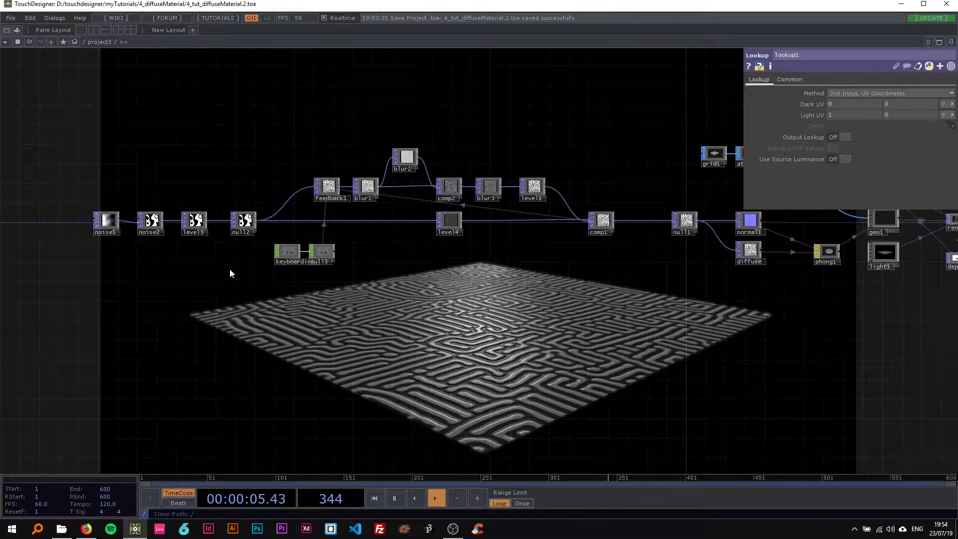
- Reset the feedback loop to watch the reaction-diffusion pattern regrow from the noise shapes
scroll(230, 270, down, 4)
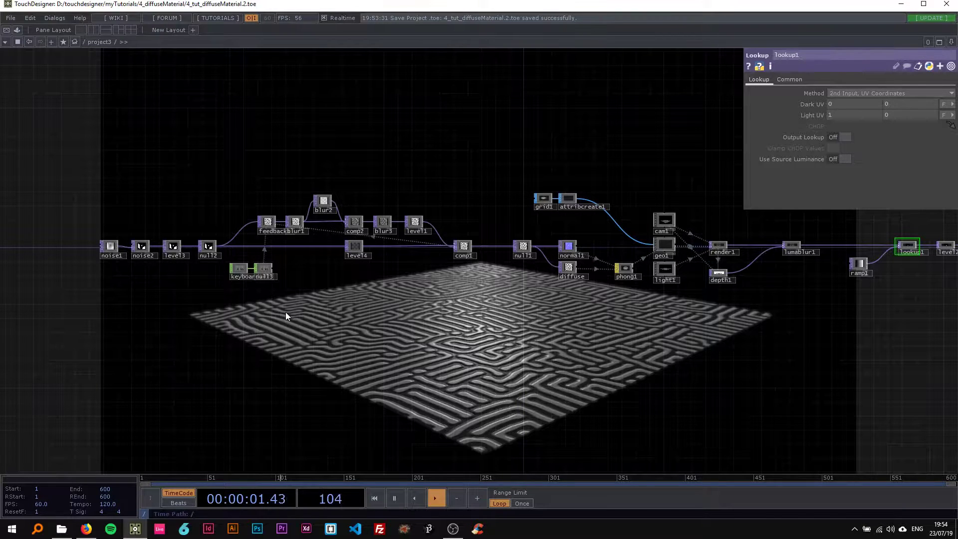
key(1)
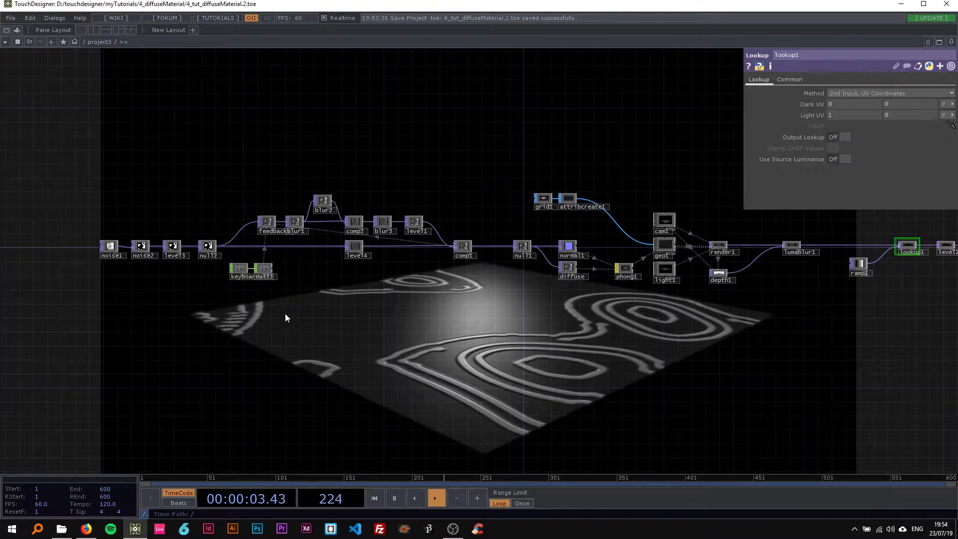
key(r)
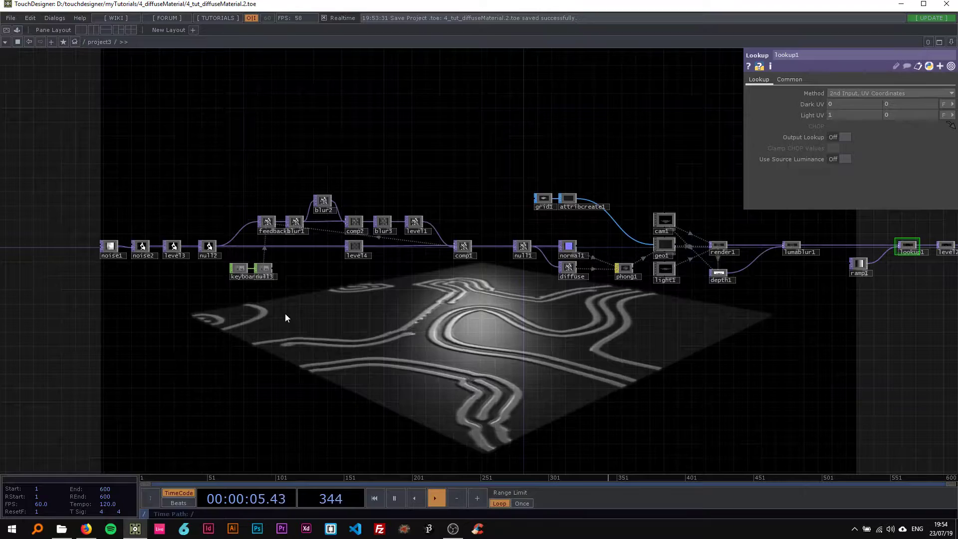
- Examine the network from the noise inputs through the feedback loop to the phong material, including the comp1 and noise2 parameters
scroll(285, 314, up, 2)
drag(286, 313, 469, 348)
scroll(406, 310, up, 4)
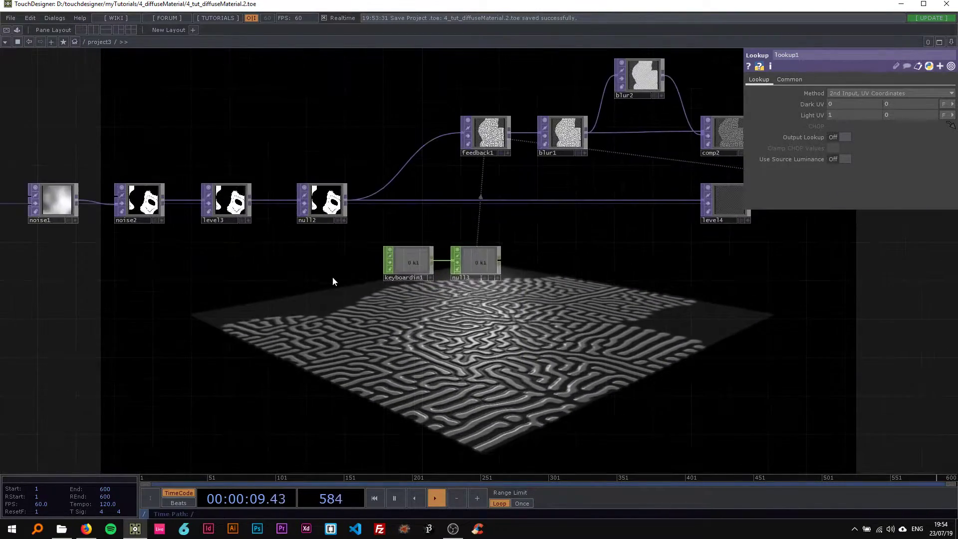
drag(332, 277, 369, 312)
scroll(420, 346, down, 3)
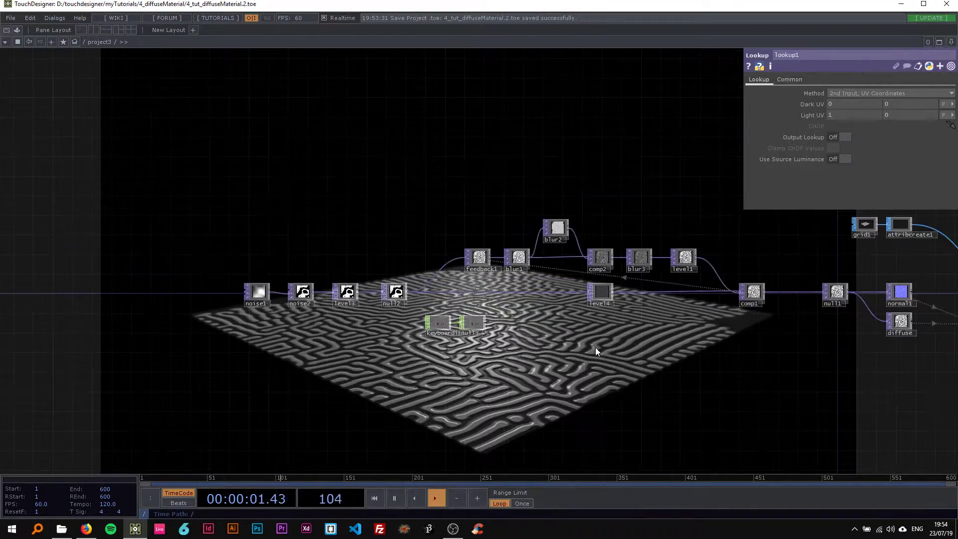
drag(596, 350, 387, 345)
scroll(197, 335, up, 3)
drag(195, 336, 456, 357)
scroll(390, 337, up, 2)
drag(412, 317, 20, 348)
scroll(308, 329, down, 4)
drag(337, 337, 141, 312)
scroll(388, 307, up, 2)
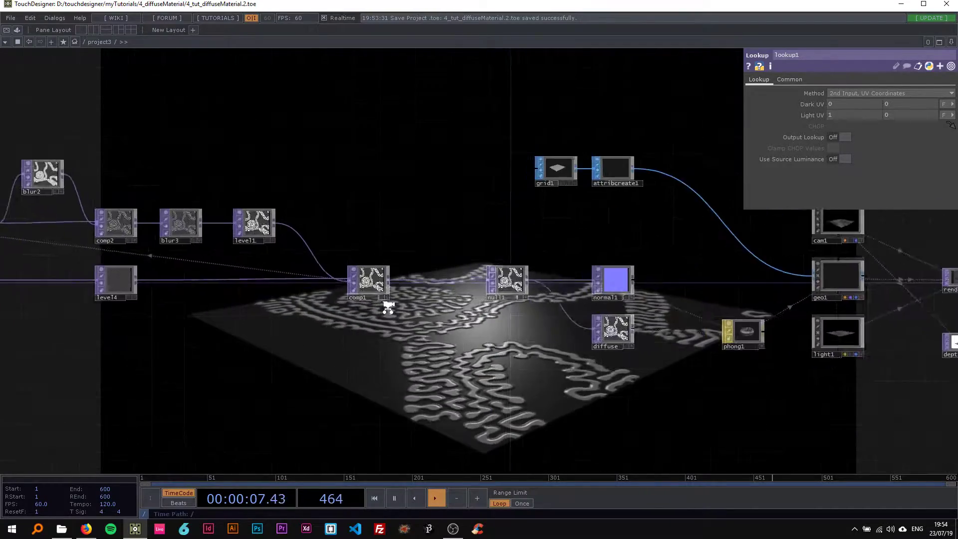
scroll(388, 308, up, 2)
click(370, 289)
drag(169, 360, 299, 351)
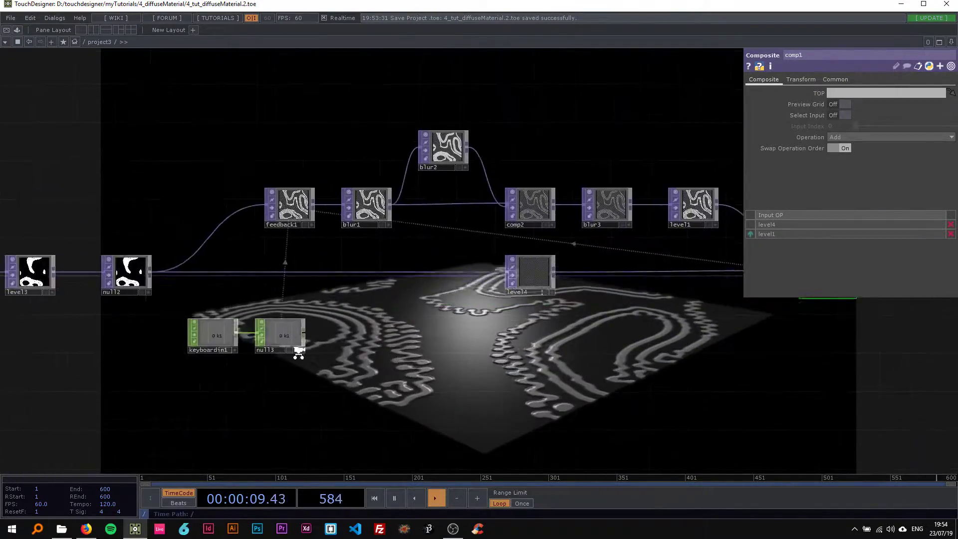
scroll(299, 353, down, 2)
drag(129, 323, 299, 342)
scroll(259, 338, up, 2)
click(233, 294)
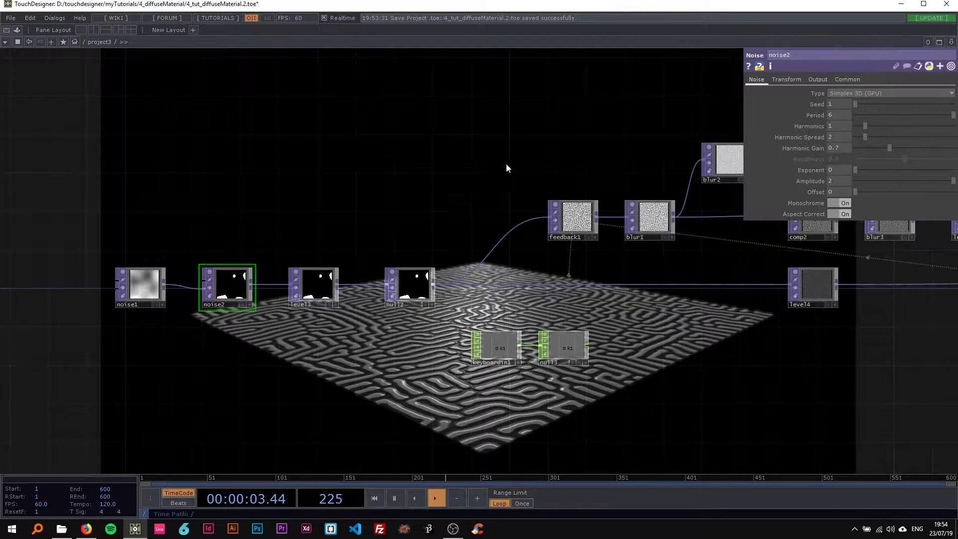
- Set the operation of the comp1 Composite TOP to Multiply
scroll(506, 168, right, 10)
click(350, 269)
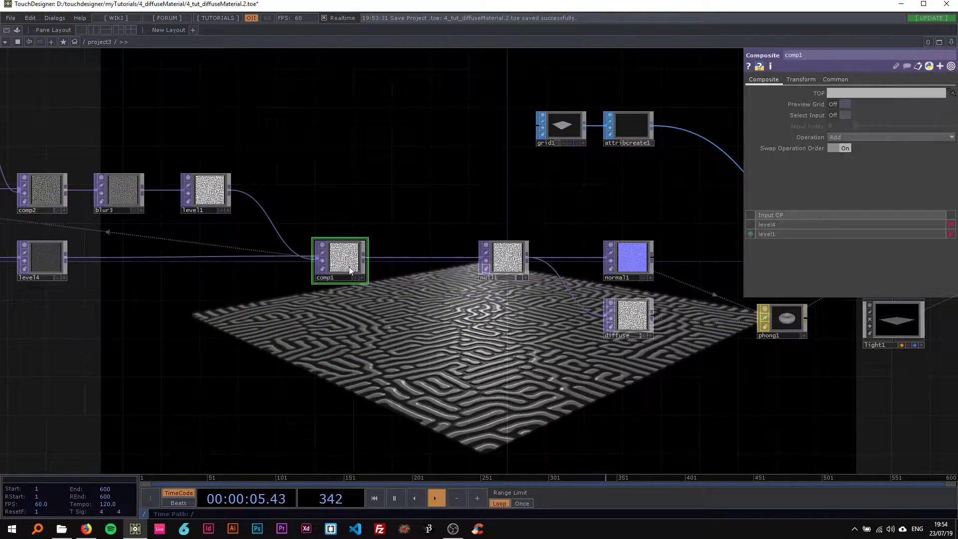
click(848, 138)
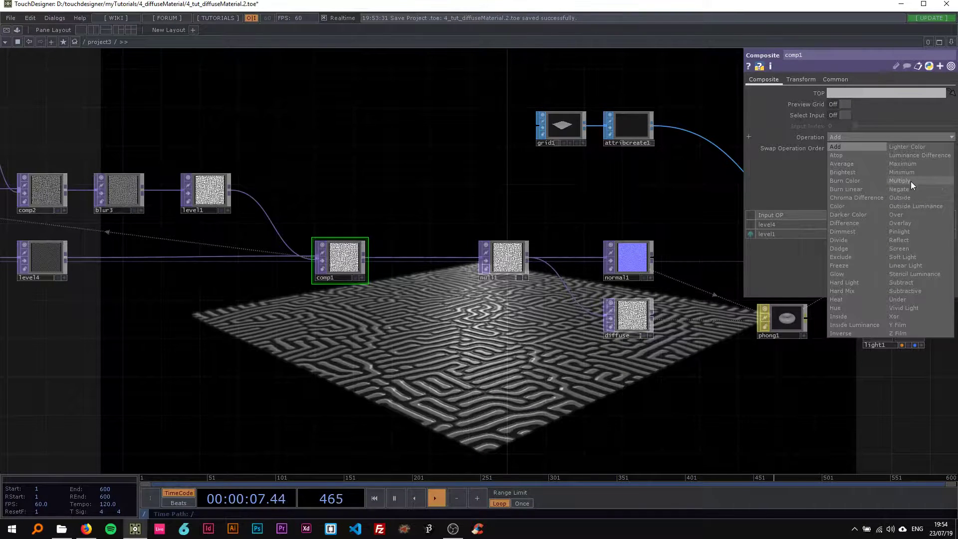
click(911, 182)
- Set the harmonics of the noise2 TOP to 6
scroll(495, 196, down, 3)
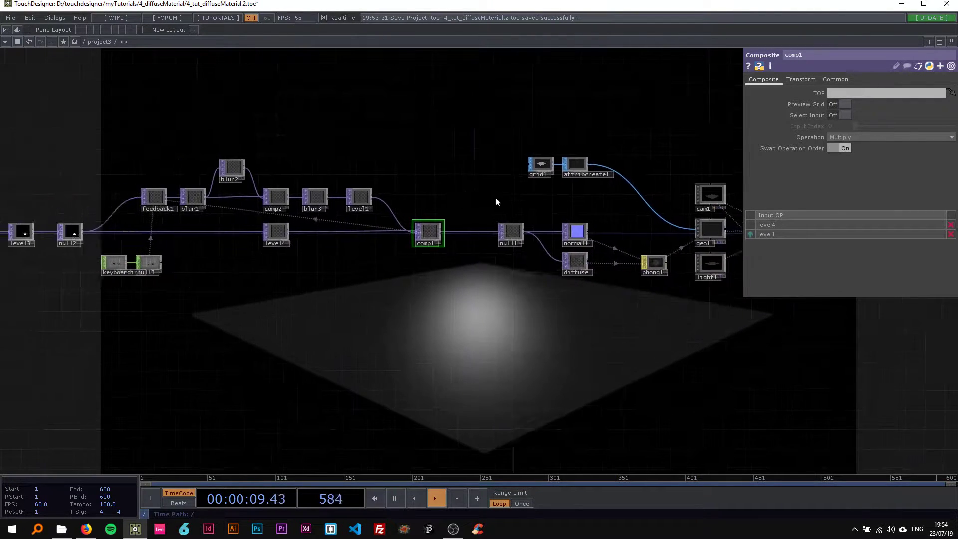
drag(106, 269, 199, 248)
scroll(200, 245, up, 5)
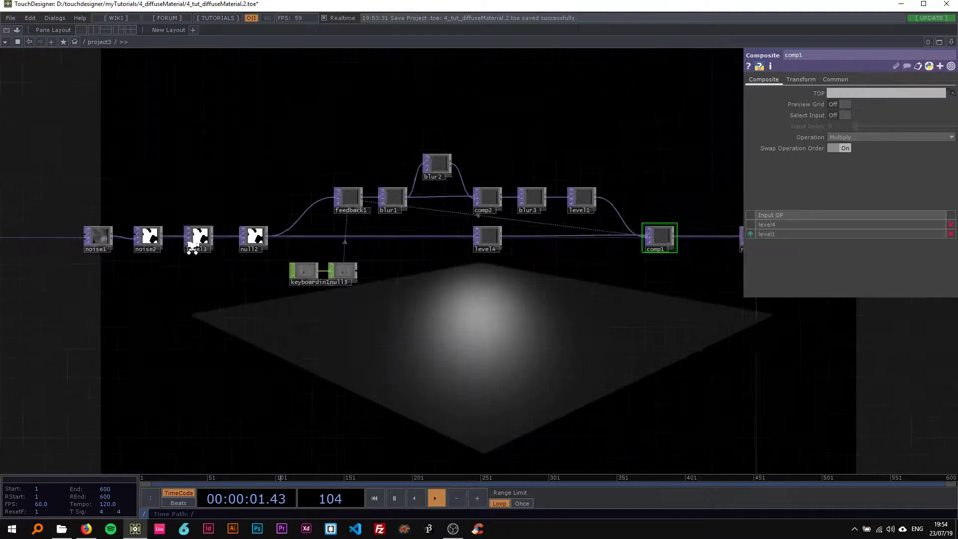
click(201, 236)
click(132, 233)
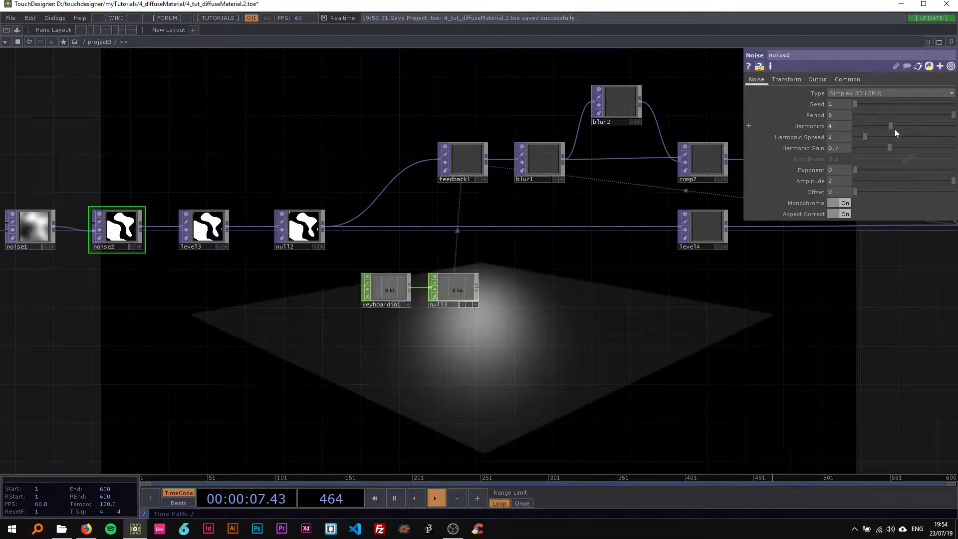
click(911, 129)
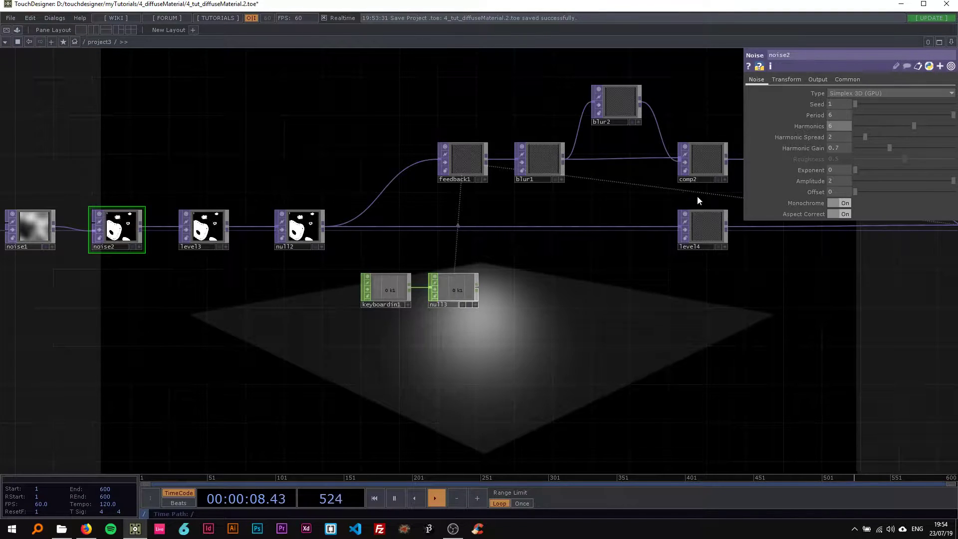
- Set the opacity of the level4 TOP to 1 and reset the feedback loop
click(471, 165)
key(h)
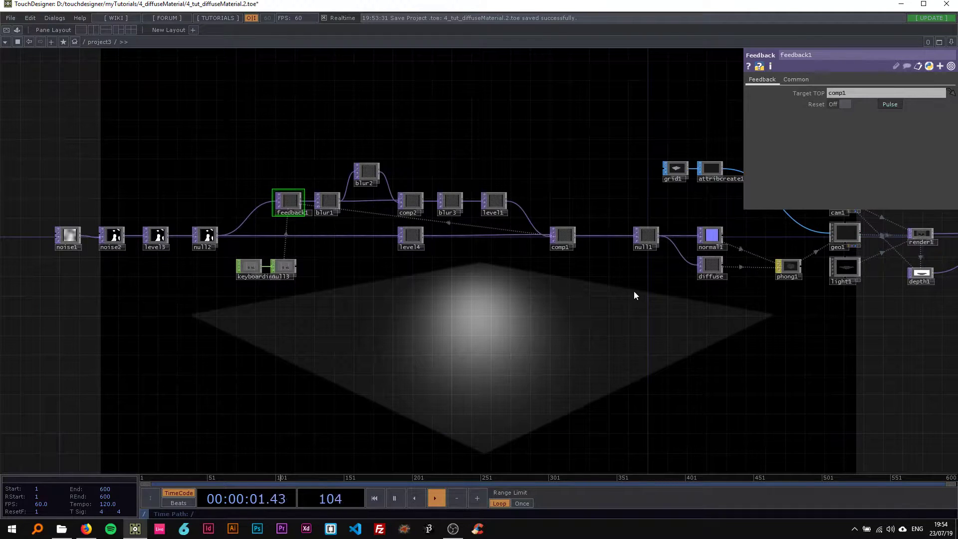
click(412, 236)
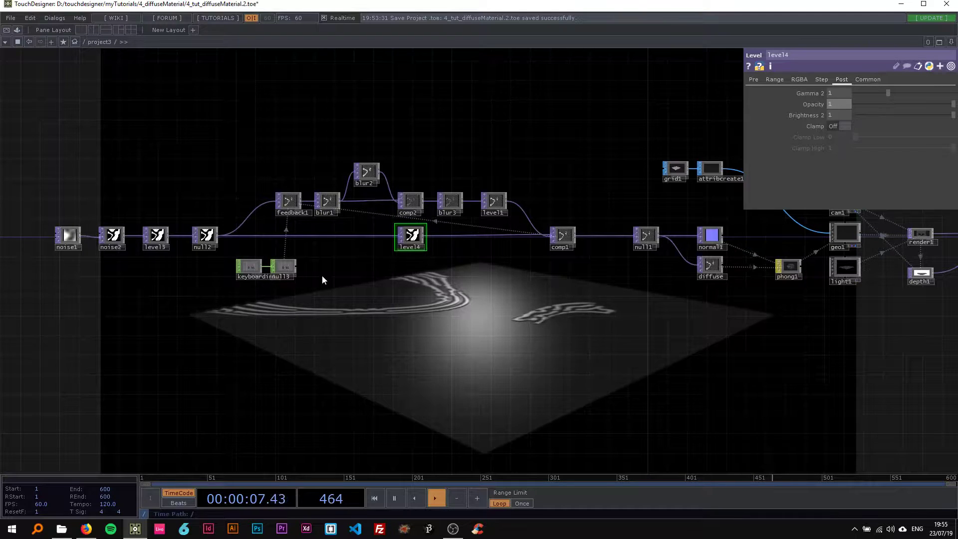
- Inspect the noise chain, view the rendered pattern full screen in perform mode, and return to the network
scroll(231, 307, up, 2)
scroll(231, 308, up, 3)
drag(266, 297, 451, 343)
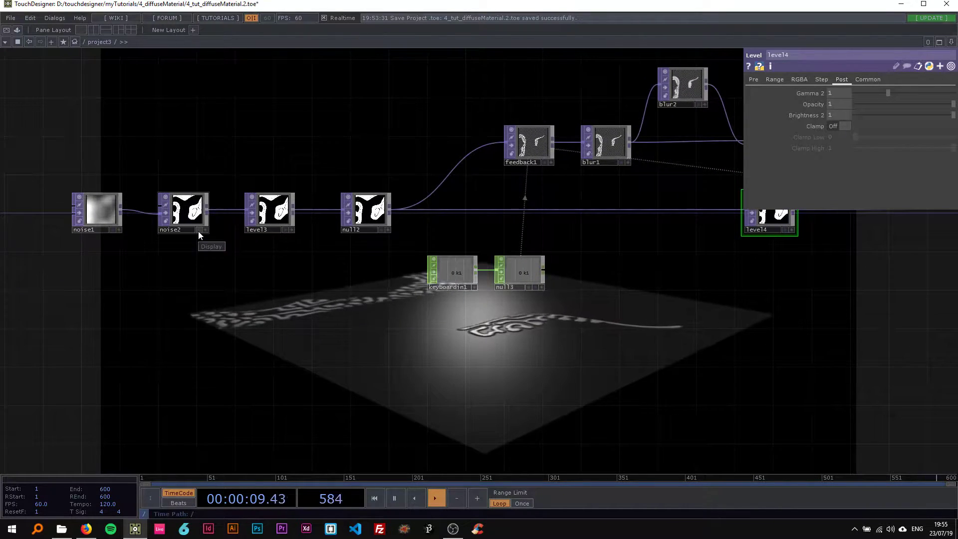
key(F1)
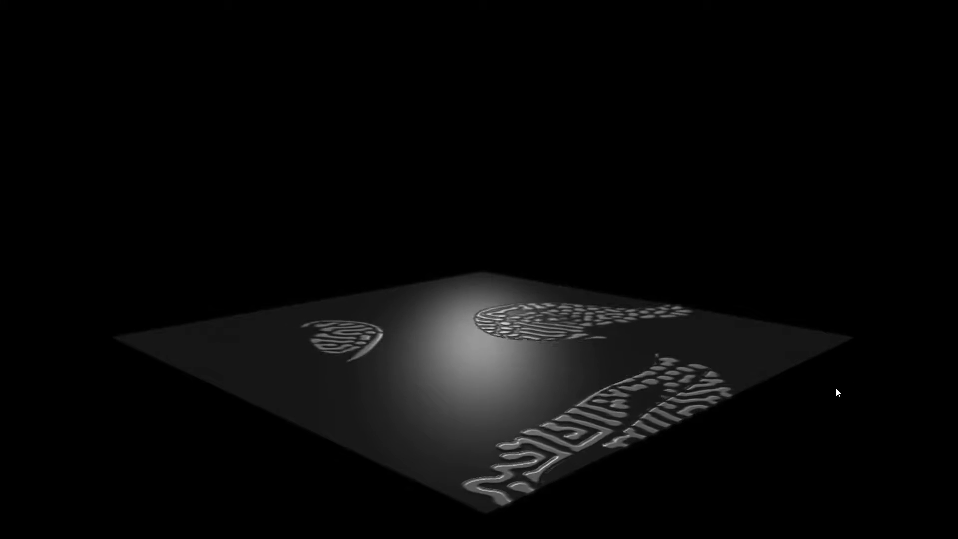
key(Escape)
- Delete every operator in the project3 network to start from an empty workspace
scroll(680, 387, down, 4)
drag(680, 388, 373, 367)
scroll(372, 367, down, 4)
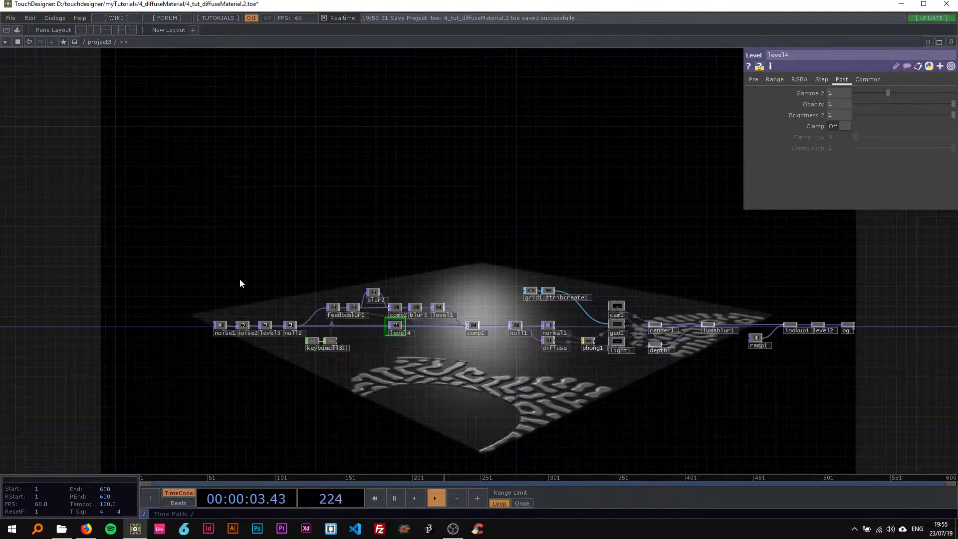
drag(188, 246, 860, 419)
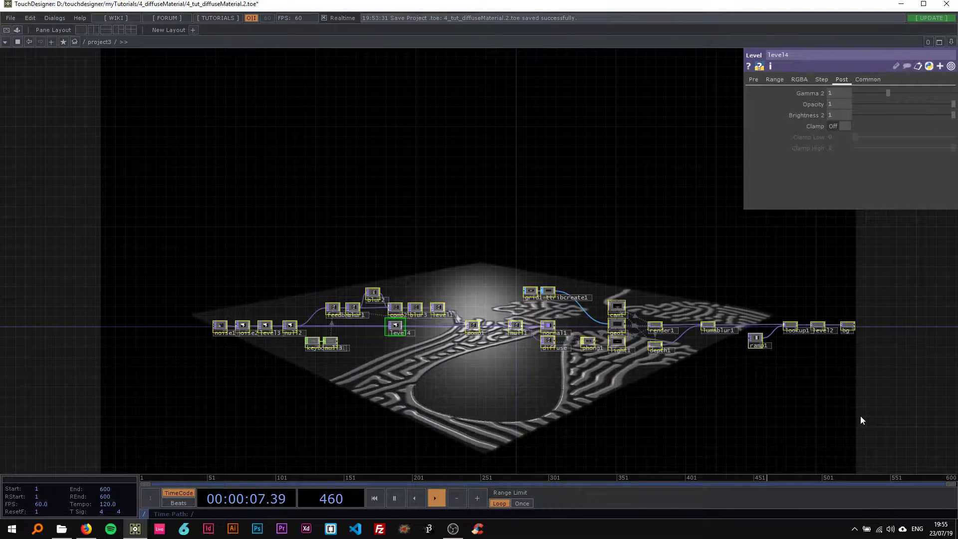
key(Delete)
scroll(232, 338, up, 5)
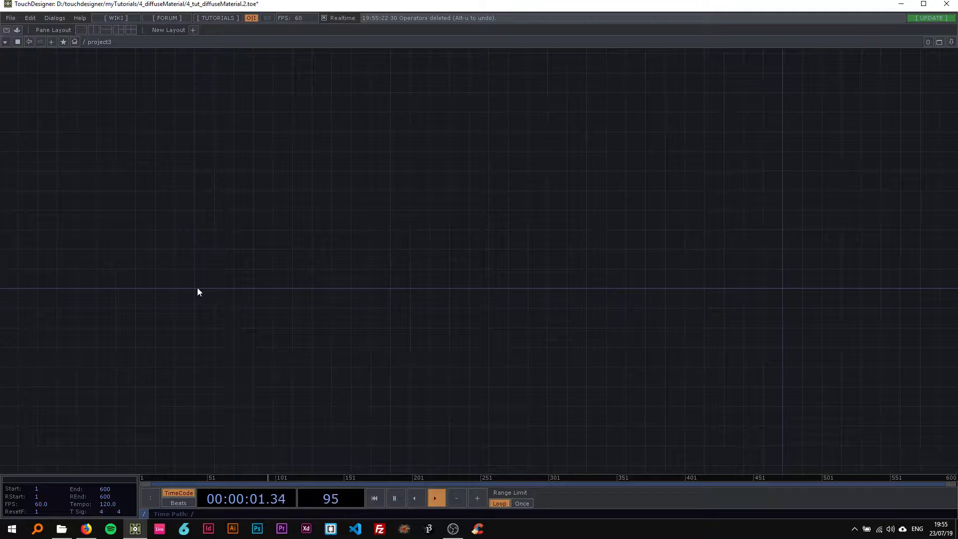
- Add a Noise TOP to the empty network
key(Tab)
text(no)
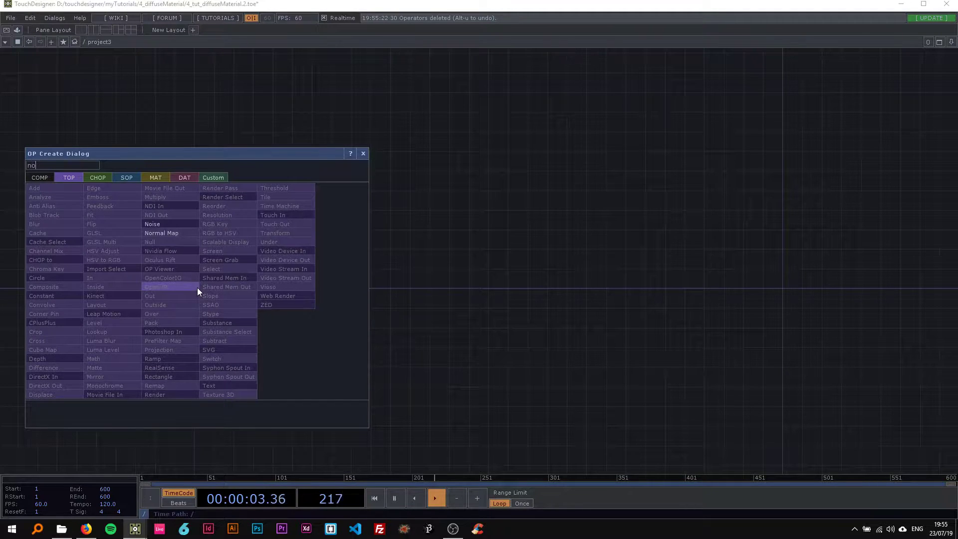
click(169, 226)
click(191, 286)
scroll(200, 299, up, 3)
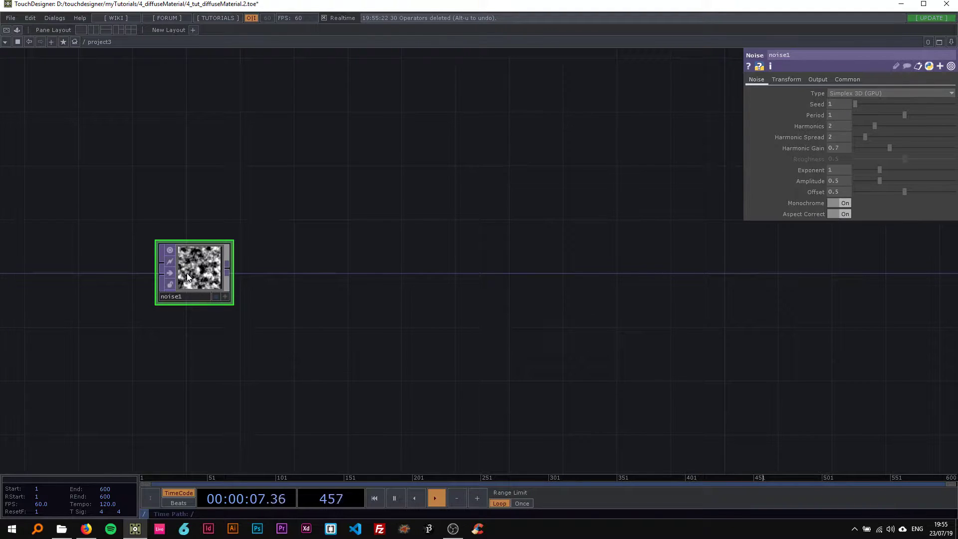
key(u)
scroll(181, 279, up, 6)
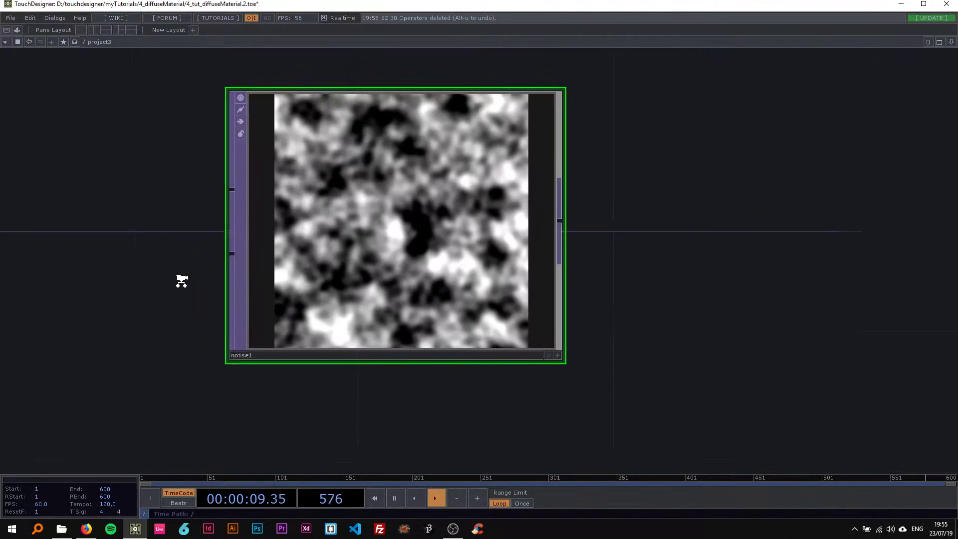
scroll(182, 281, down, 5)
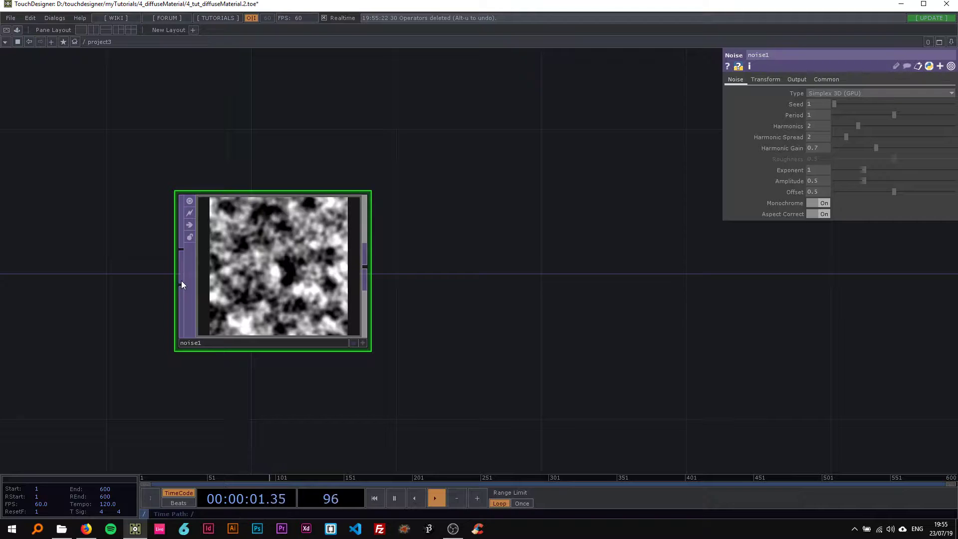
- Set the Noise TOP's resolution to 1024 x 1024
click(826, 80)
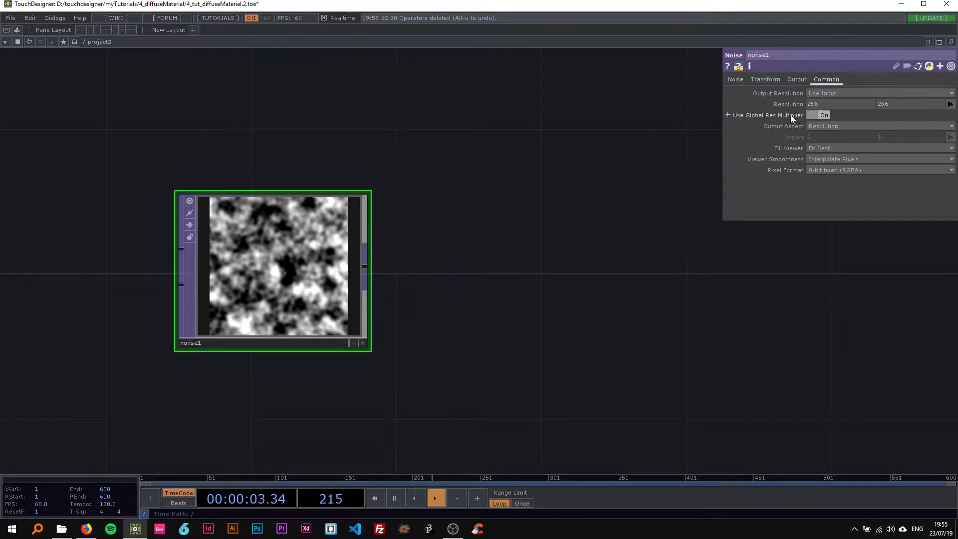
click(950, 104)
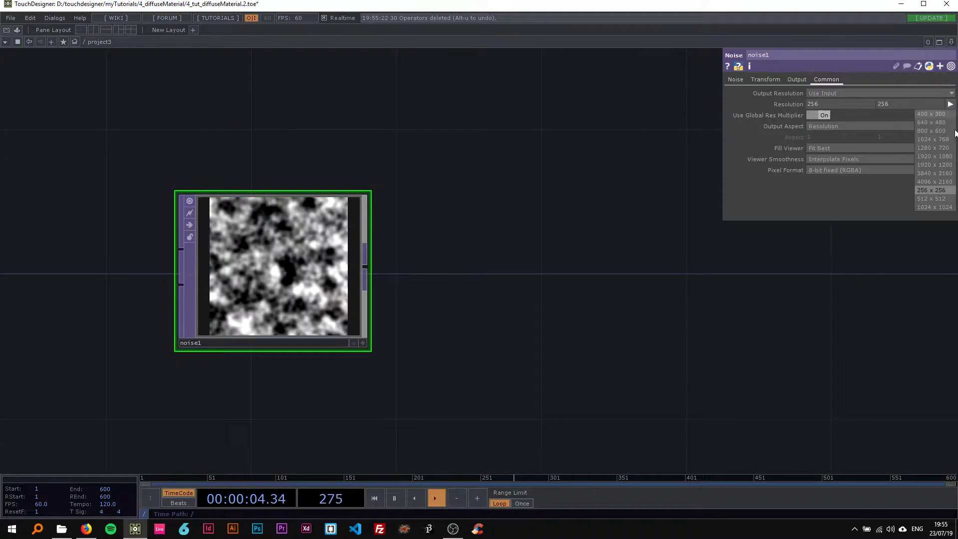
click(940, 207)
scroll(435, 297, down, 3)
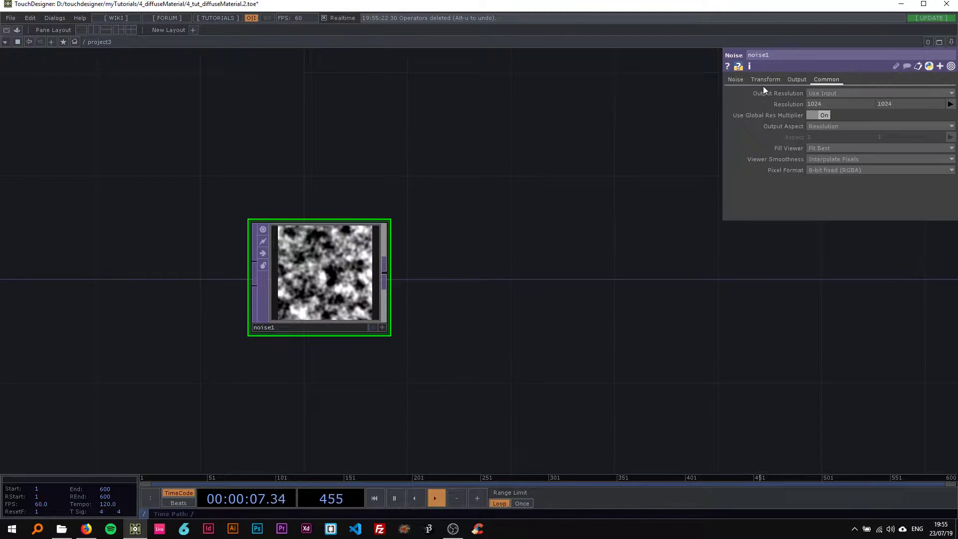
- Set the Noise TOP's period to 10
click(736, 79)
drag(402, 198, 338, 178)
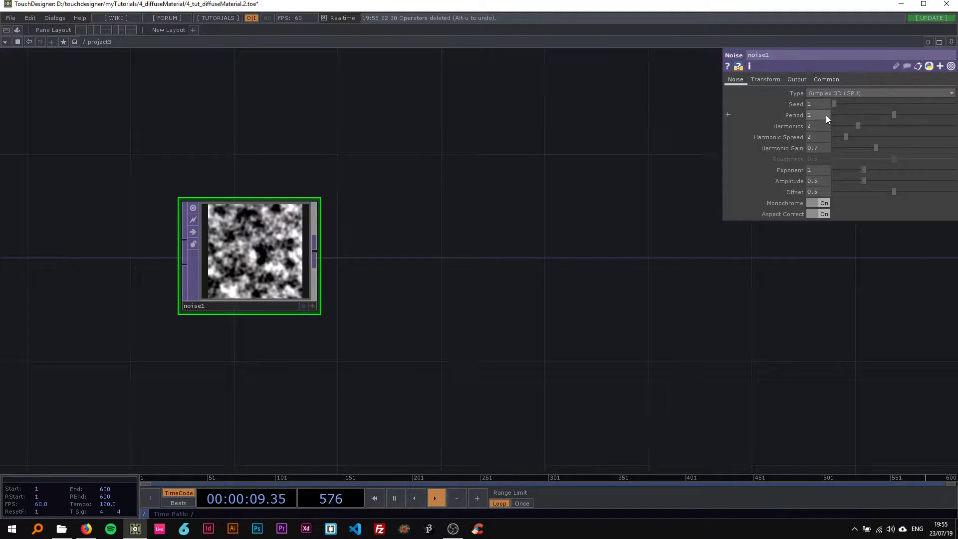
text(0)
key(Return)
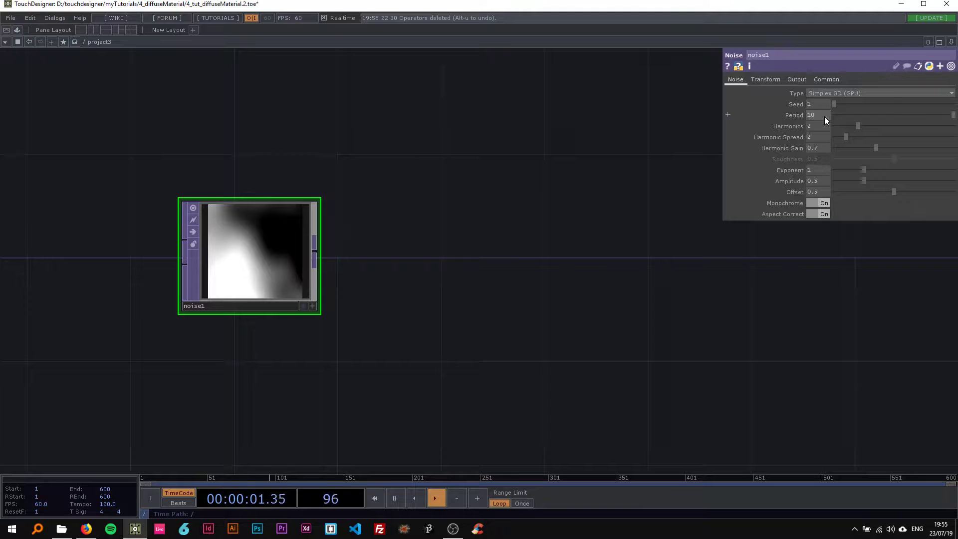
- Animate the Noise TOP's Z translation with the expression absTime.seconds * 0.5
click(769, 79)
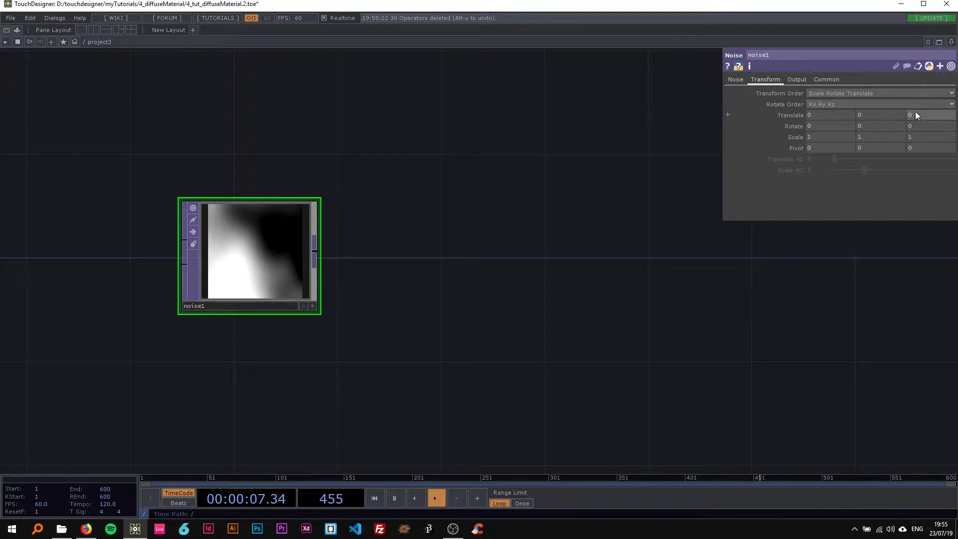
text(absTi)
text(me.)
text(seconds)
text( * 0)
text(.5)
key(Return)
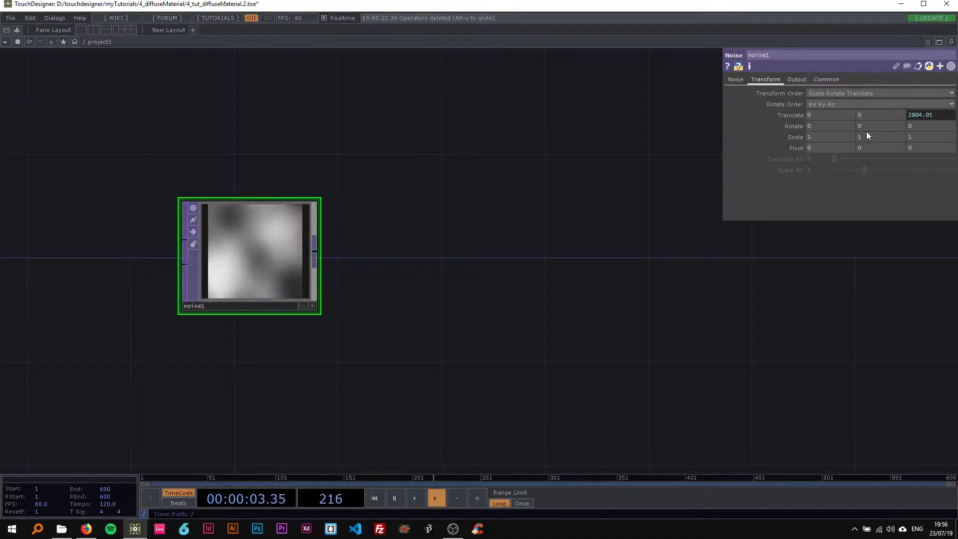
- Slow the noise animation by changing the Z translation expression to absTime.seconds * 0.1
click(936, 117)
click(870, 148)
text(0)
click(620, 155)
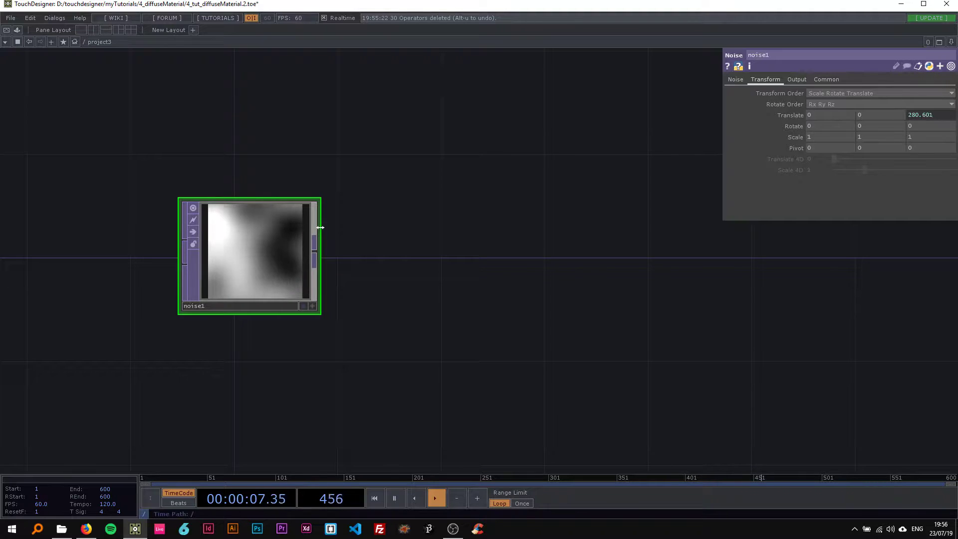
click(932, 115)
key(BackSpace)
key(BackSpace)
text(1)
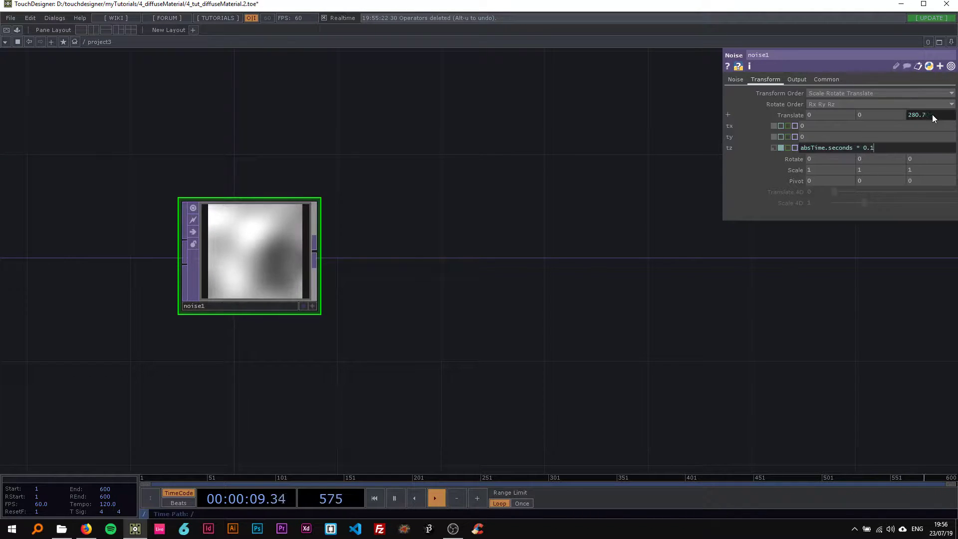
- Add a second Noise TOP beside noise1 and wire noise1's output into its second input
scroll(335, 203, down, 2)
drag(375, 185, 220, 186)
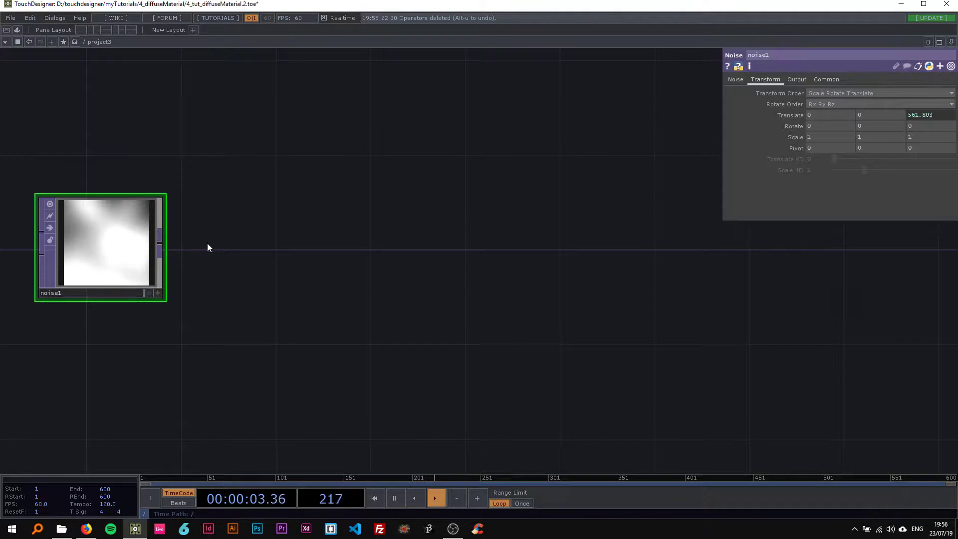
drag(207, 248, 340, 218)
key(Tab)
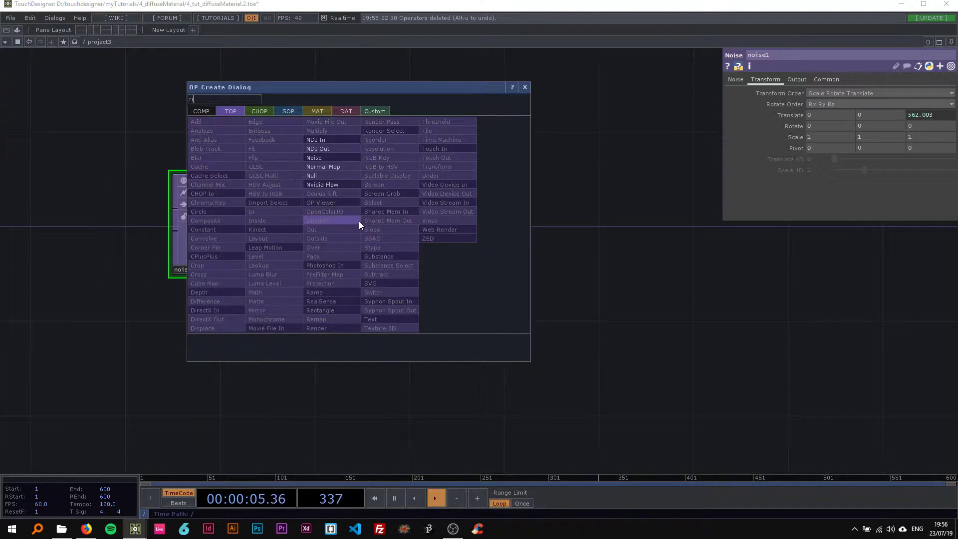
click(343, 163)
click(437, 225)
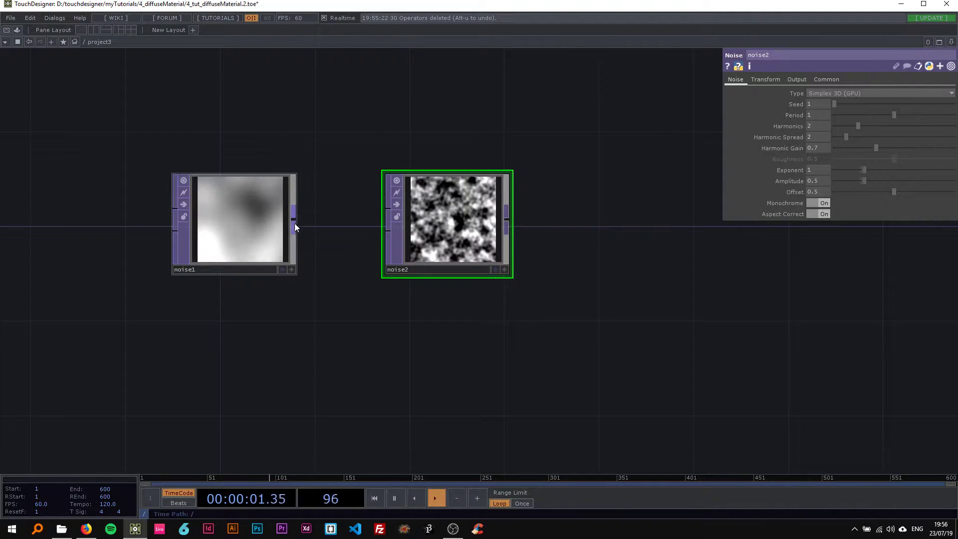
drag(292, 216, 376, 232)
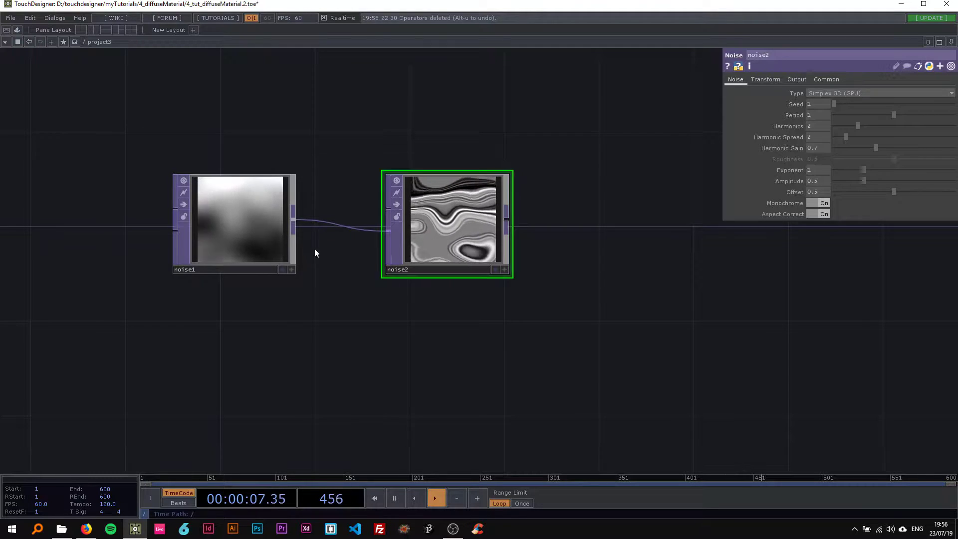
- Set noise2's period to 6 and its harmonics to 6
drag(565, 231, 509, 237)
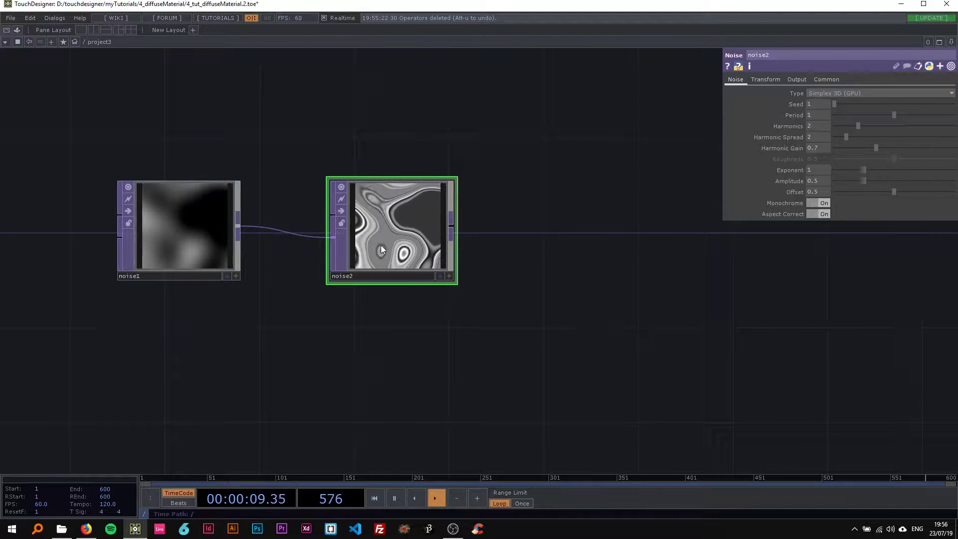
drag(816, 116, 792, 114)
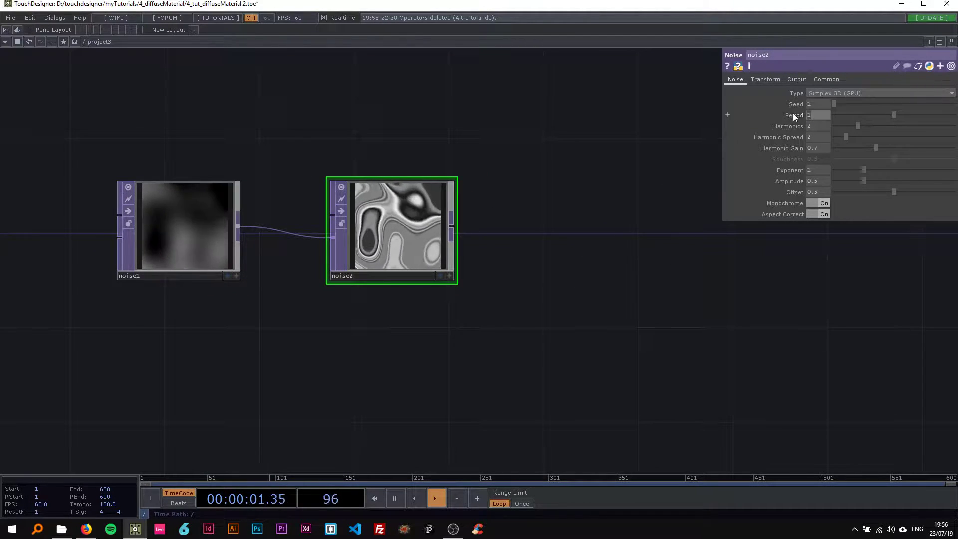
text(6)
key(Return)
drag(896, 125, 905, 125)
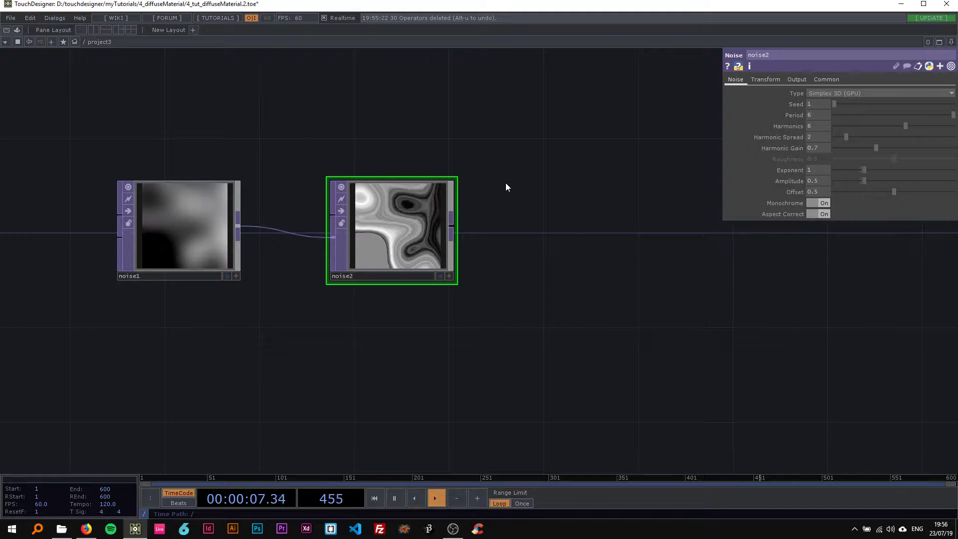
- Set noise2's amplitude to 2 and its offset to 0
text(2)
key(Return)
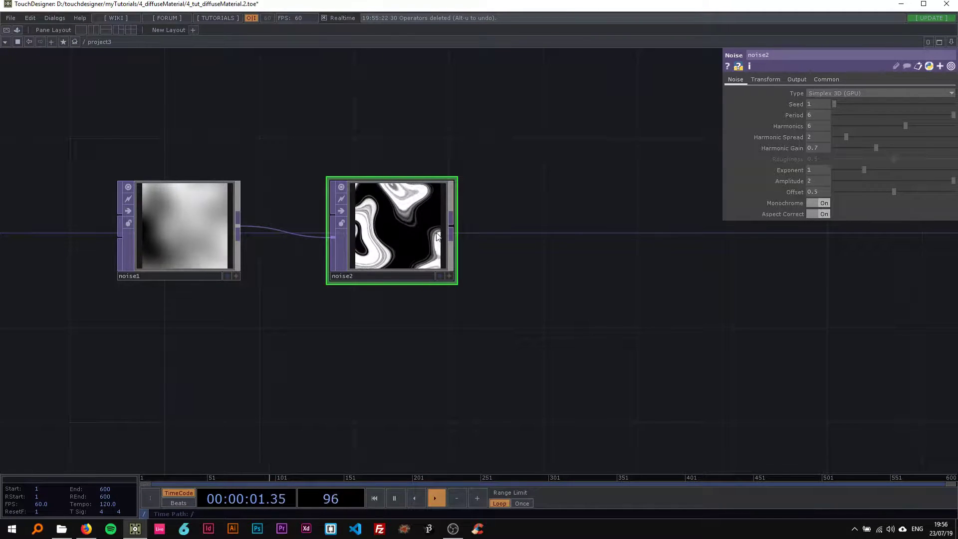
click(823, 192)
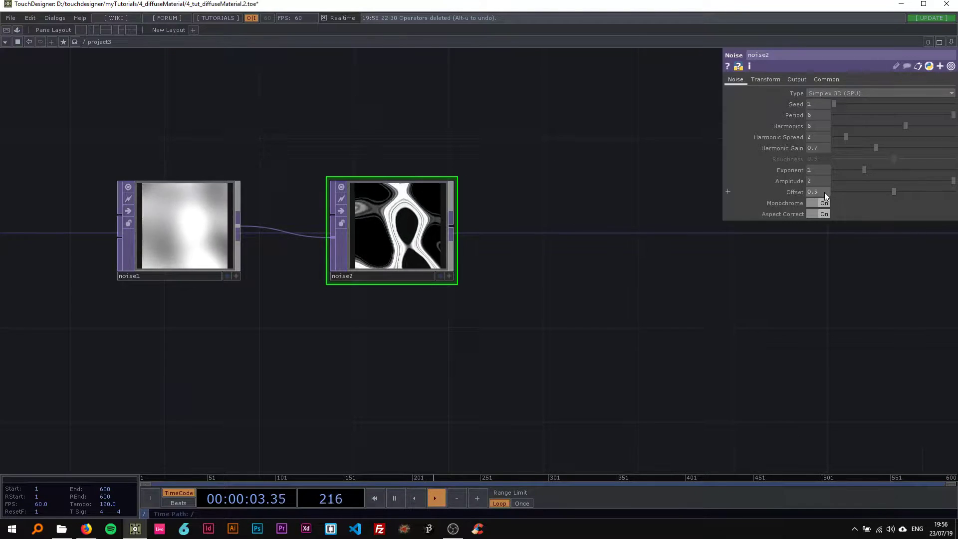
text(0)
key(Return)
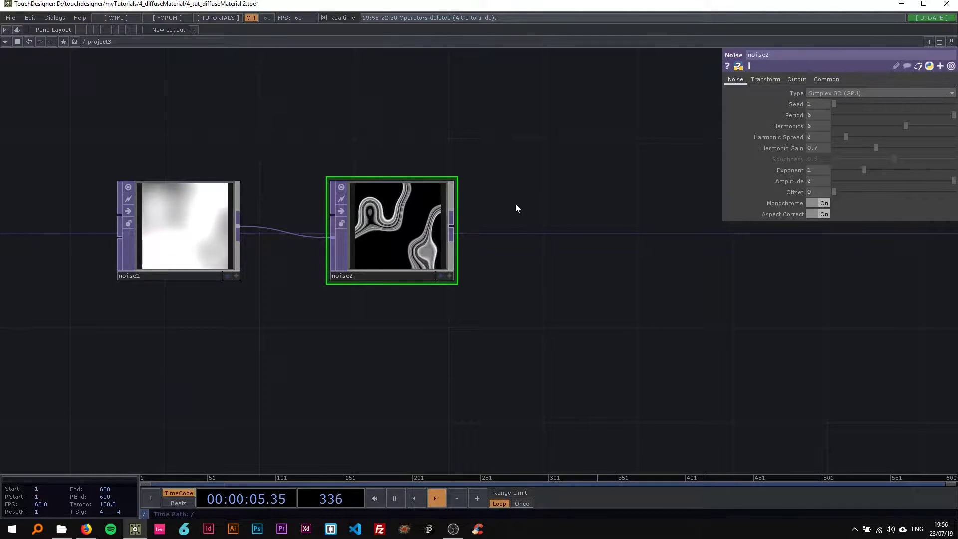
- Set noise2's resolution to 1024 x 1024 and return to its noise parameters
click(826, 79)
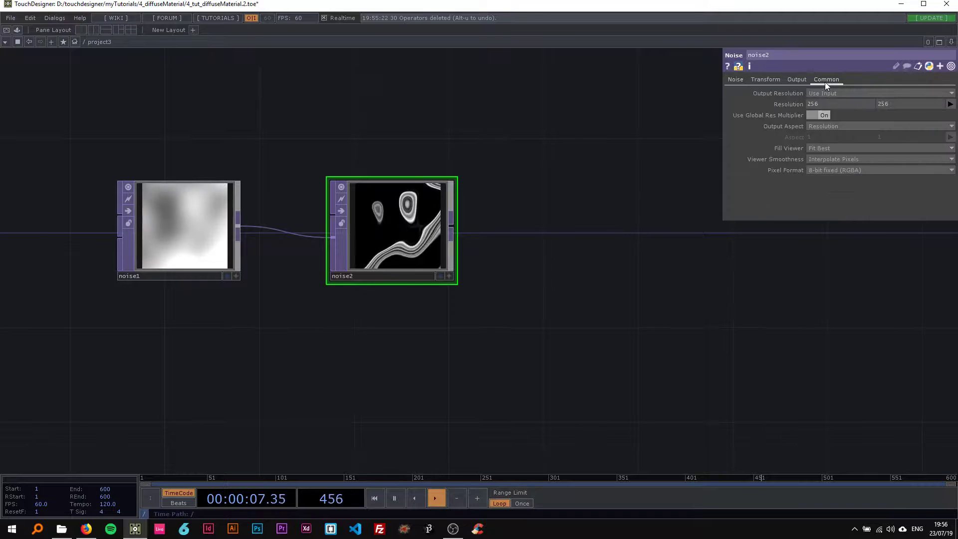
click(950, 104)
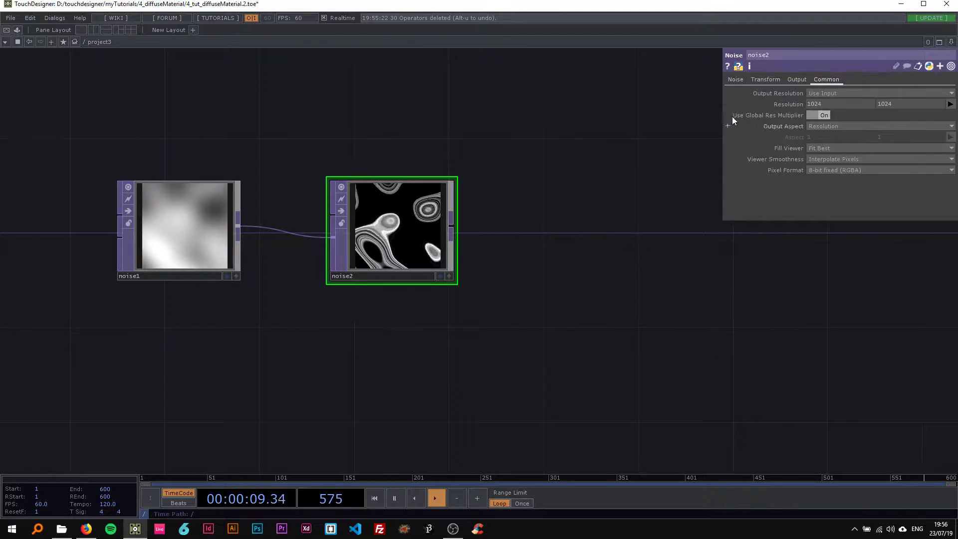
click(735, 79)
key(u)
scroll(465, 210, up, 3)
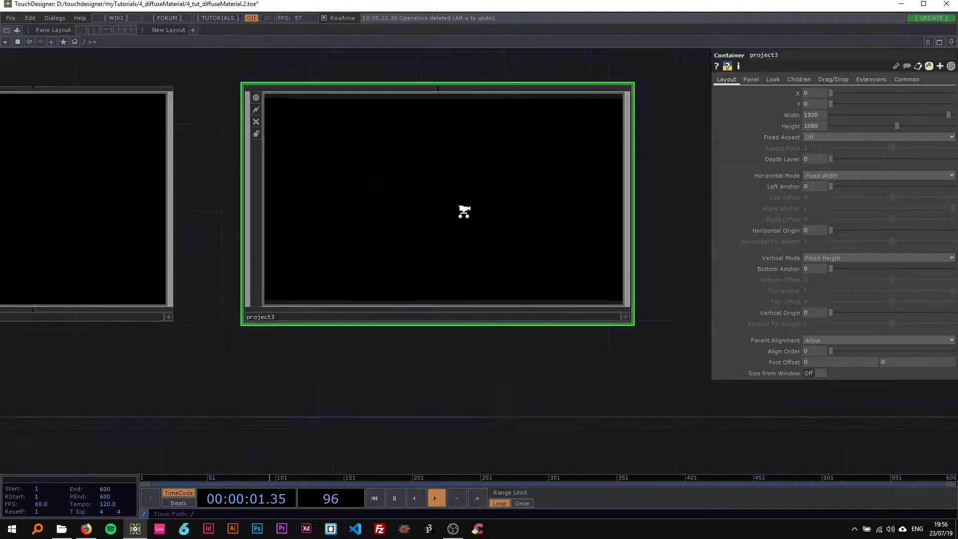
scroll(464, 221, down, 3)
- Add a Level TOP after noise2 and set its contrast to 2
drag(466, 127, 337, 113)
scroll(422, 136, down, 3)
drag(422, 136, 314, 148)
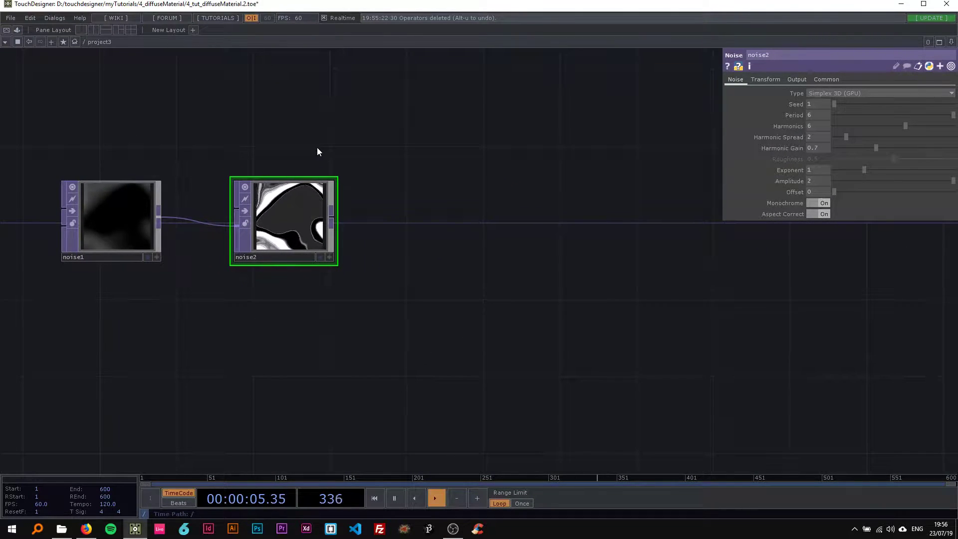
right_click(331, 217)
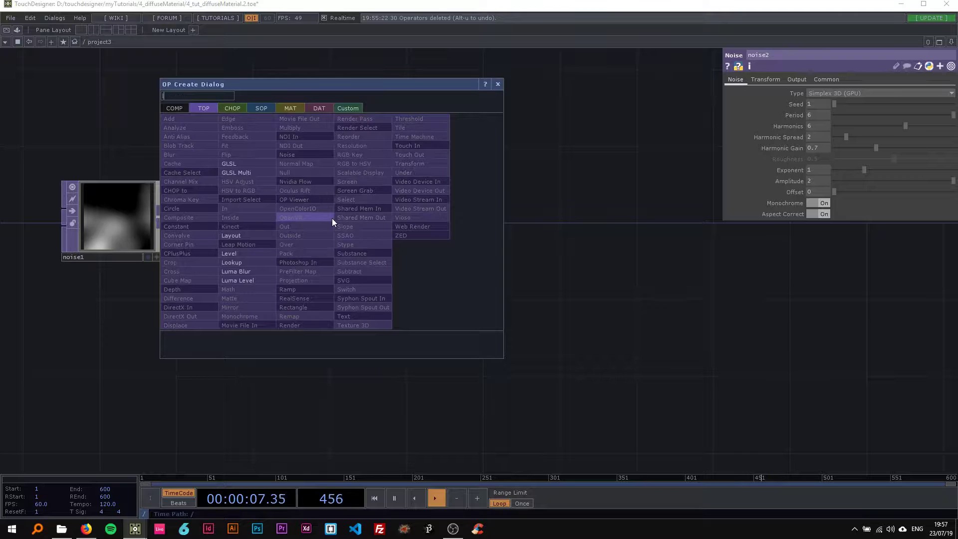
click(260, 251)
click(439, 222)
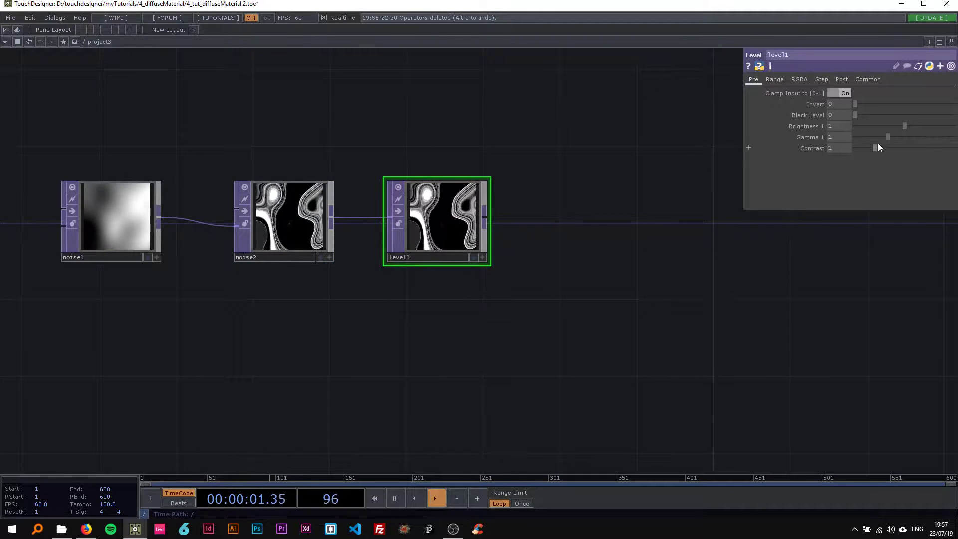
text(2)
key(Return)
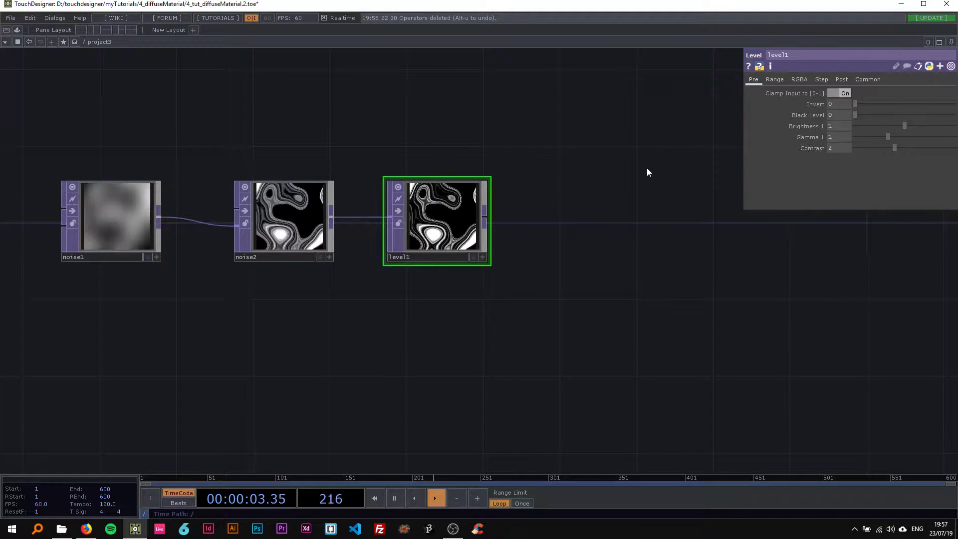
- Add a Null TOP connected to the output of level1
scroll(456, 226, down, 3)
drag(450, 161, 295, 191)
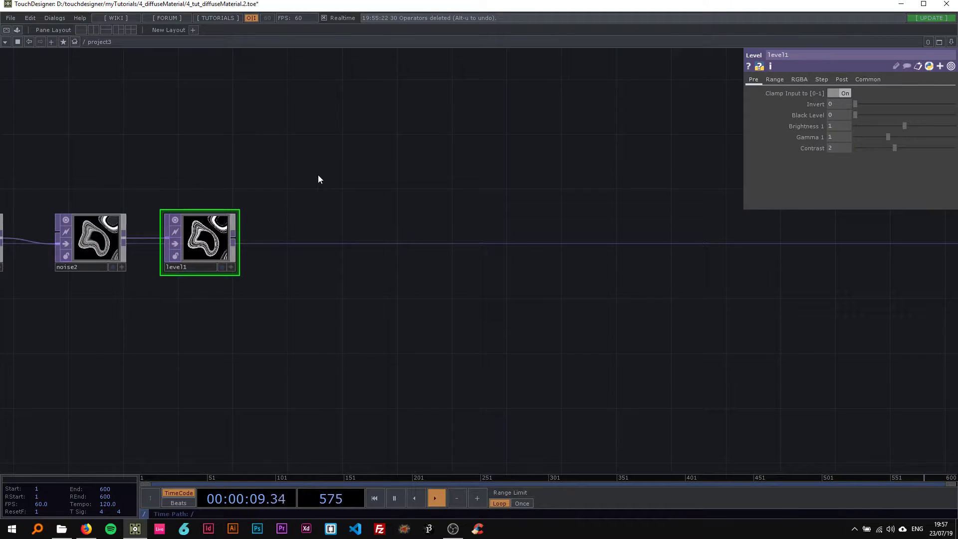
right_click(232, 243)
text(nul)
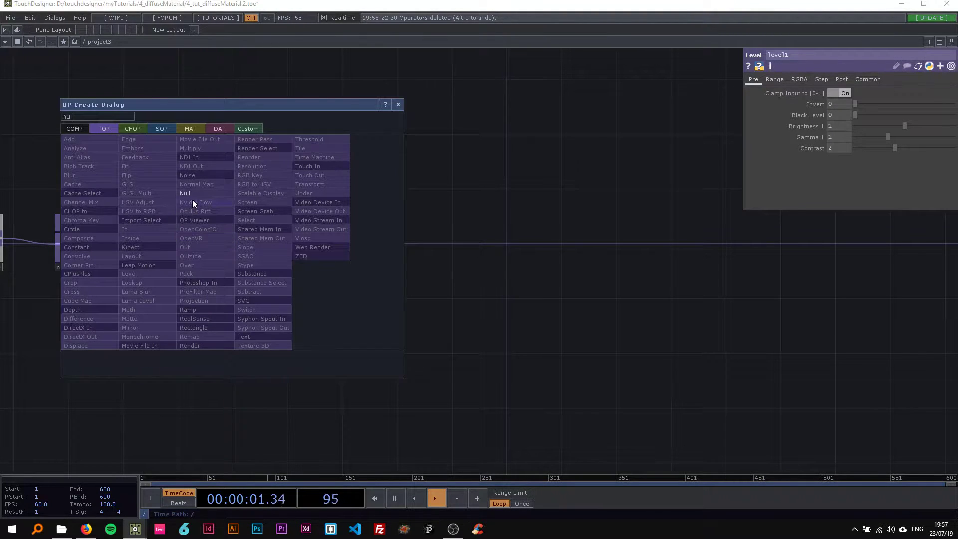
click(191, 195)
click(343, 231)
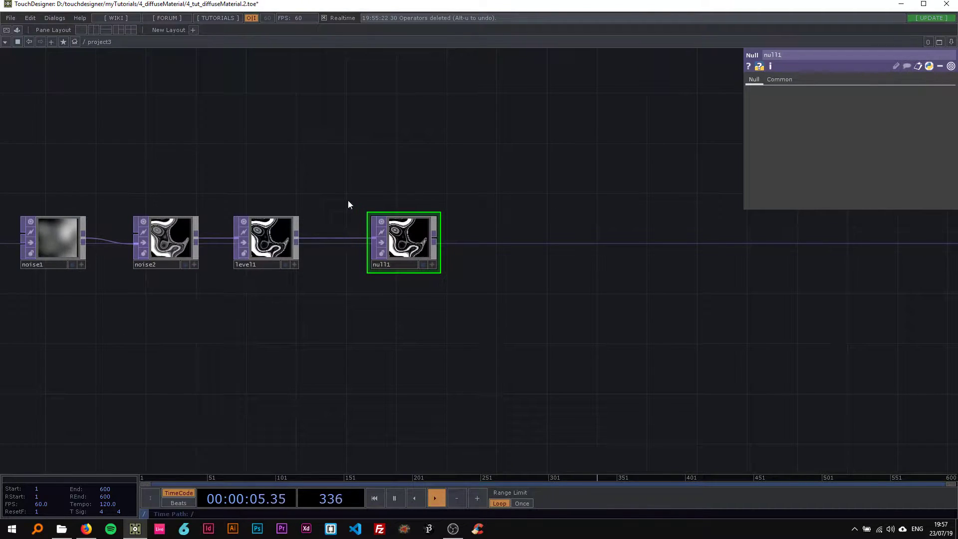
- Add a second Null TOP fed by null1, placed a good distance further along the chain
drag(349, 206, 201, 194)
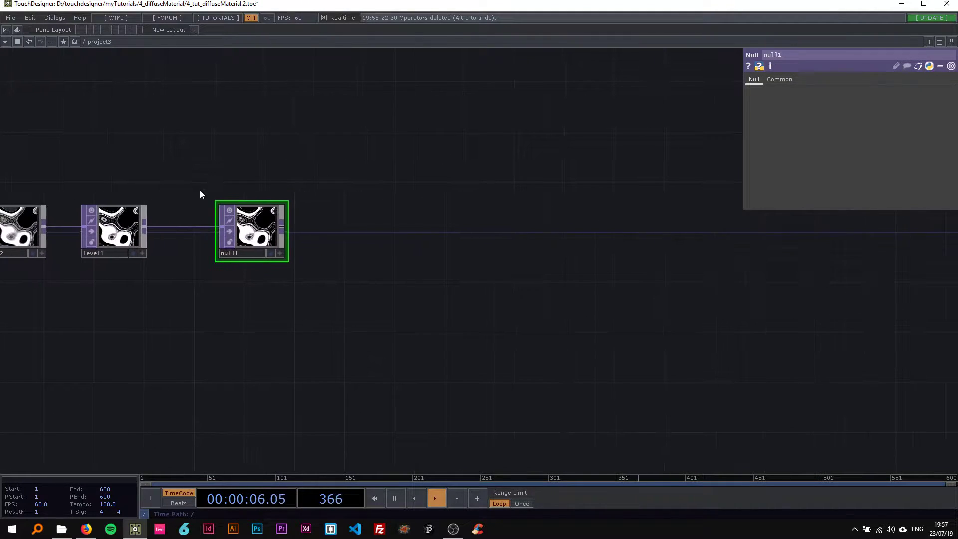
right_click(286, 227)
text(nu)
click(251, 183)
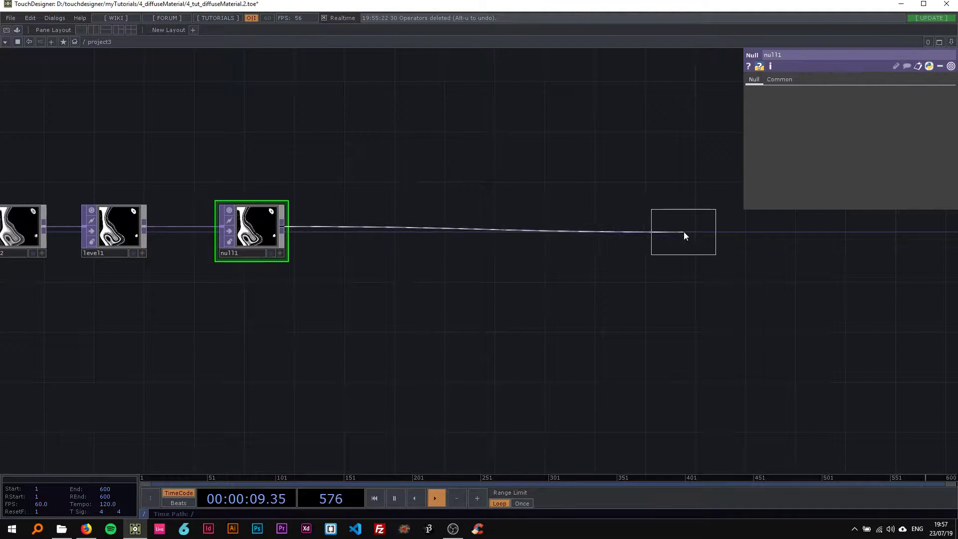
click(683, 231)
- Move null2 much farther from null1 to leave a wide gap between the two Null TOPs
scroll(674, 230, down, 3)
scroll(640, 237, up, 3)
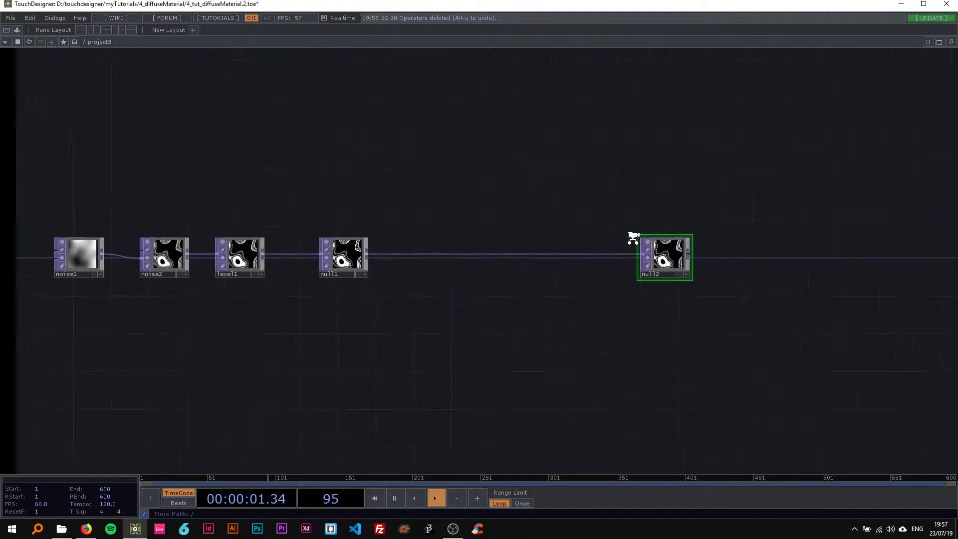
scroll(630, 237, down, 2)
drag(559, 192, 294, 206)
scroll(368, 182, down, 3)
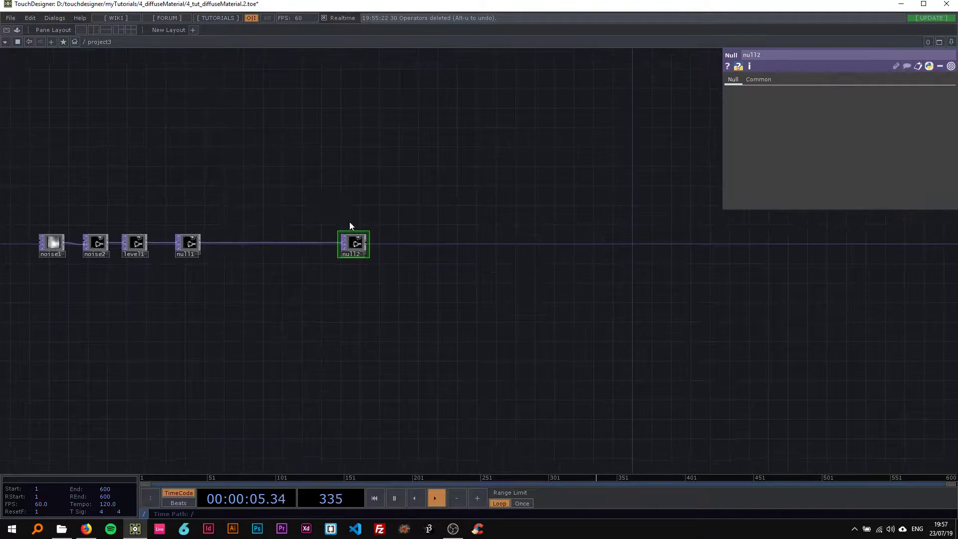
drag(590, 248, 675, 247)
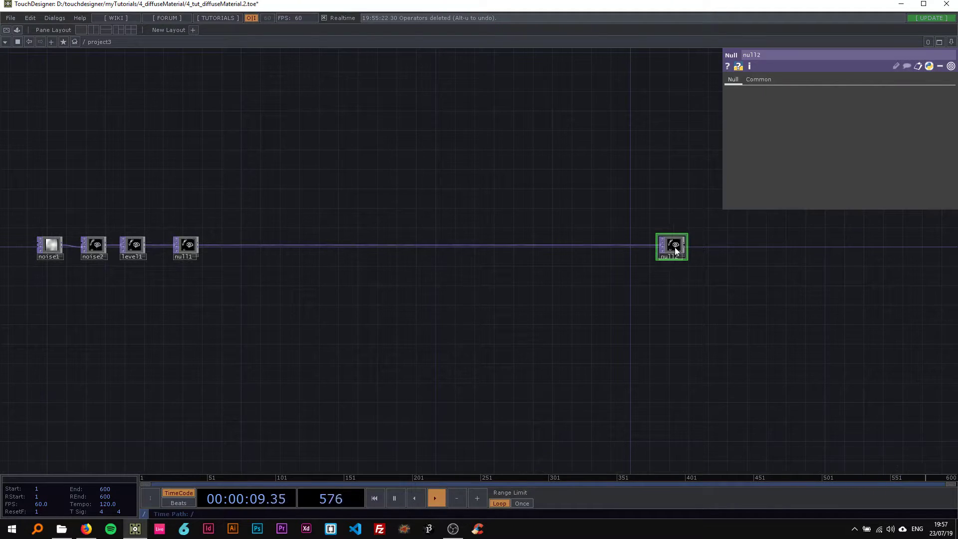
- Add a Normal Map TOP connected to the output of null2
scroll(669, 274, up, 3)
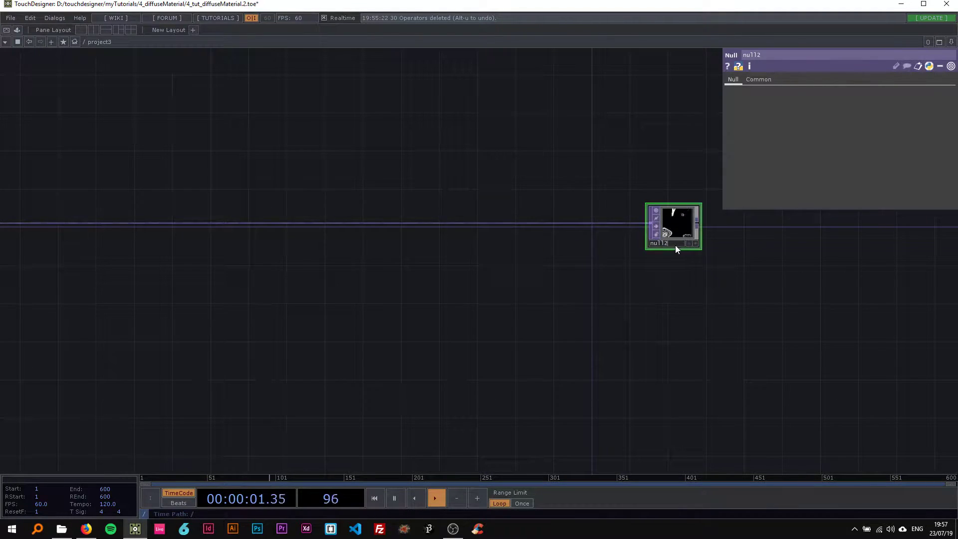
drag(481, 204, 236, 203)
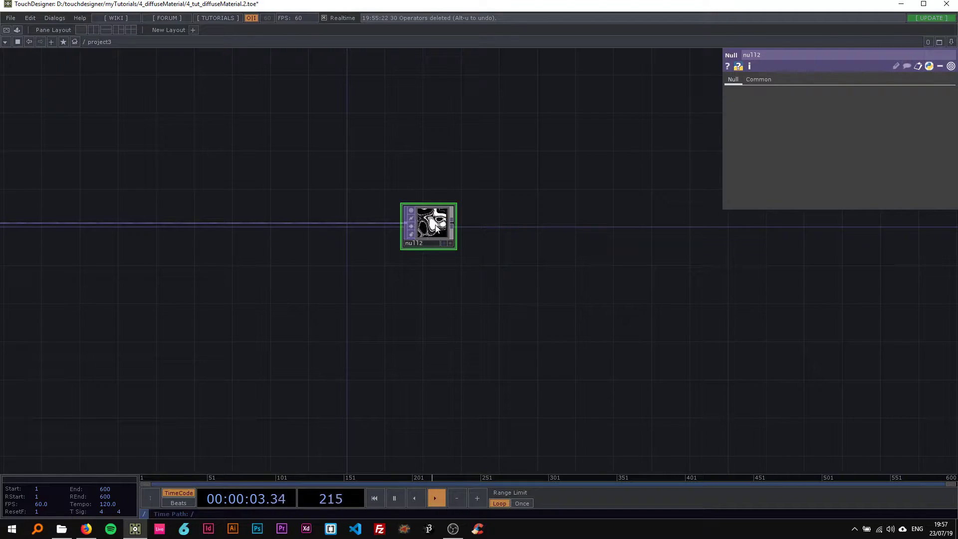
right_click(452, 224)
text(norma)
click(422, 170)
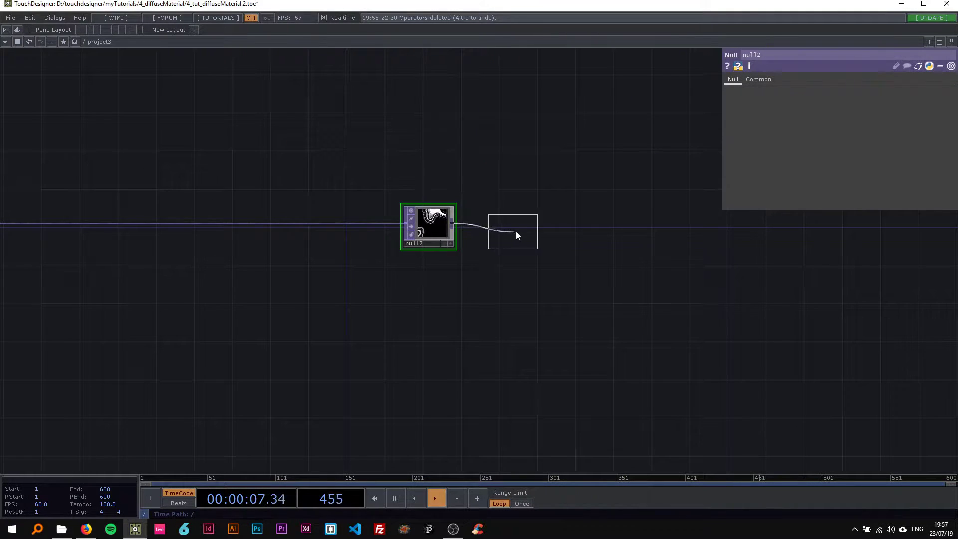
click(540, 225)
scroll(540, 225, up, 5)
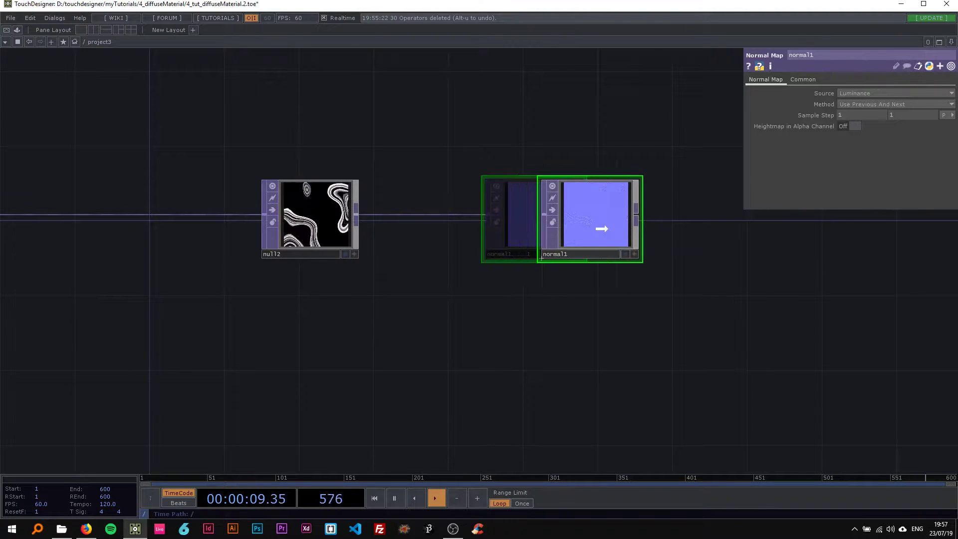
- Branch a new Null TOP from null2's output and place it below normal1
scroll(651, 219, up, 2)
scroll(600, 236, down, 5)
drag(496, 188, 350, 175)
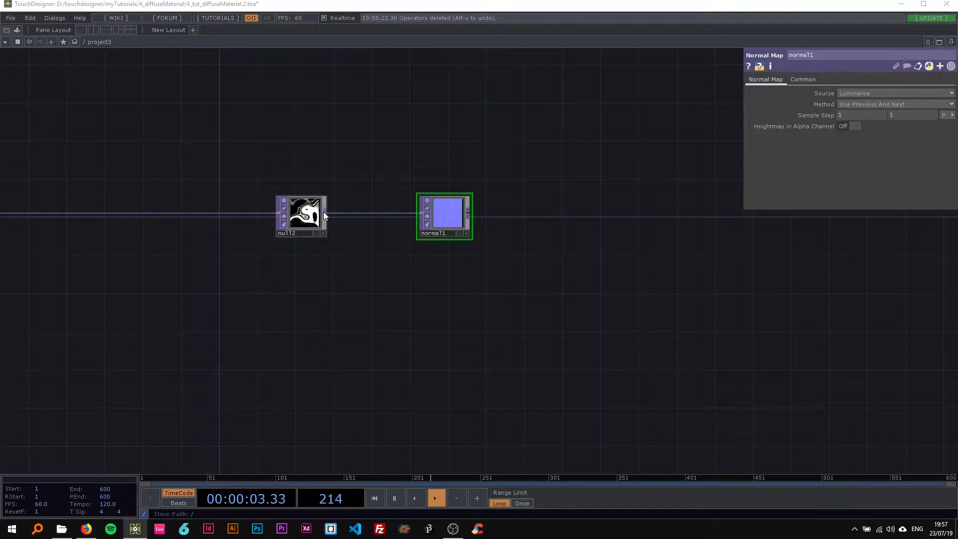
right_click(323, 212)
click(292, 166)
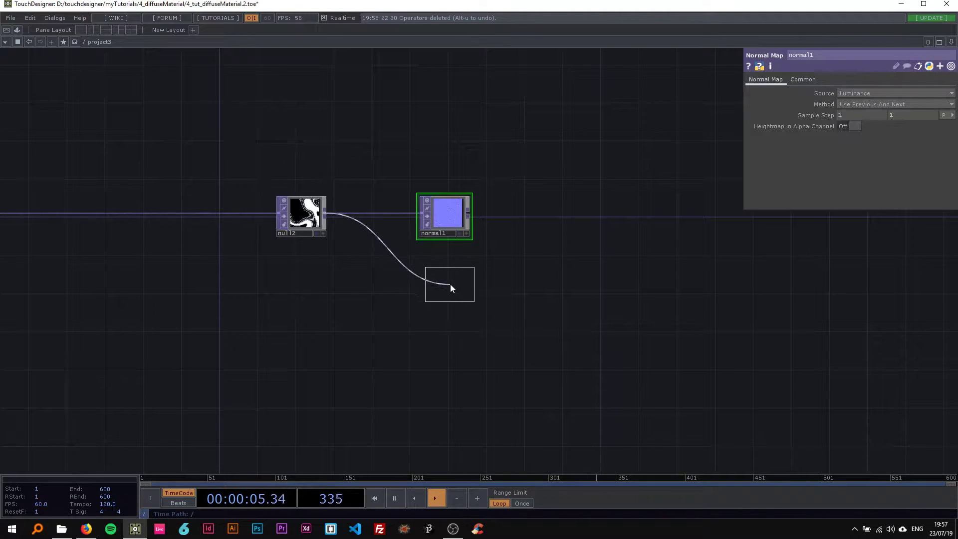
click(444, 279)
- Rename the Null TOP below normal1 to diffuse
scroll(444, 279, up, 3)
double_click(409, 302)
text(diffuse)
key(Return)
- Add a Grid SOP in the empty space above normal1
scroll(346, 301, down, 2)
drag(466, 269, 289, 298)
scroll(455, 269, down, 2)
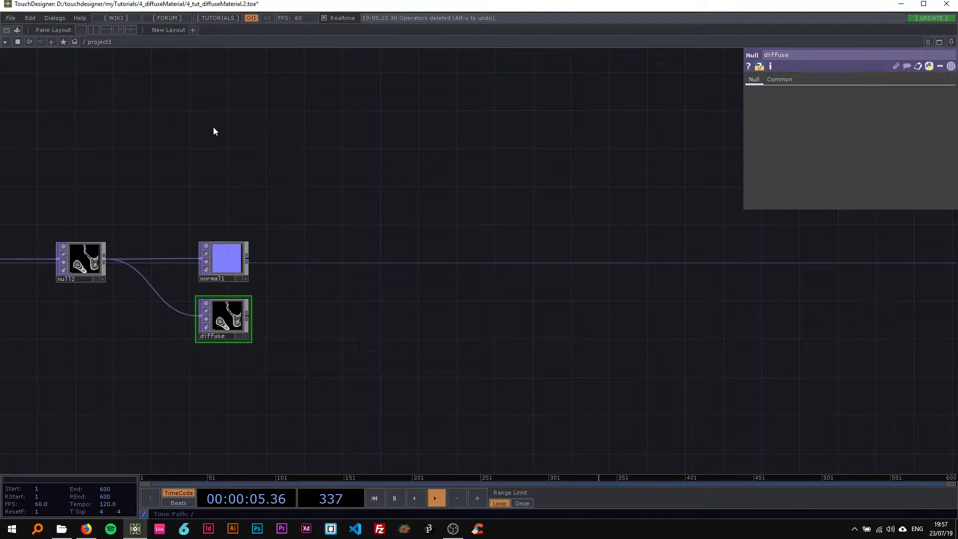
key(Tab)
text(gr)
click(106, 31)
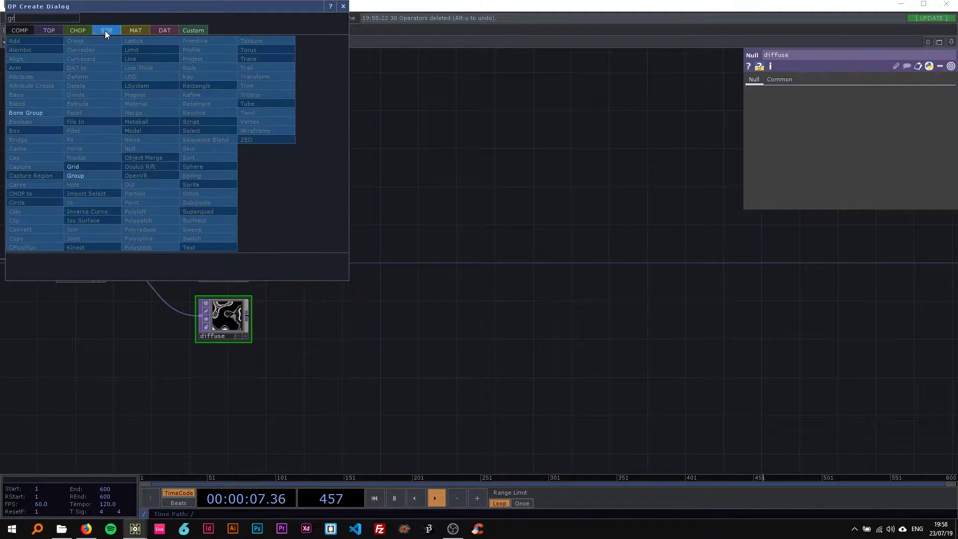
click(90, 165)
click(220, 140)
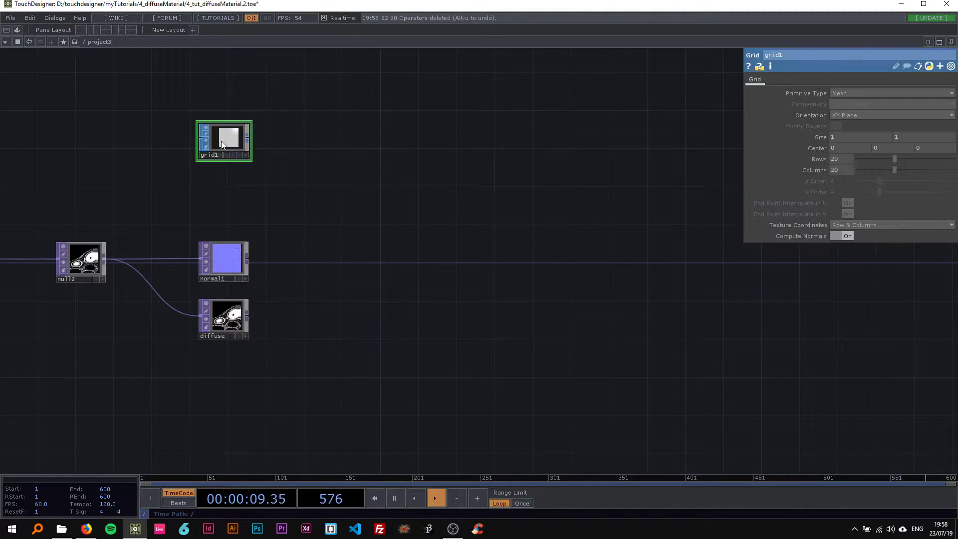
- Add an Attribute Create SOP fed by grid1 and shift both SOPs together toward the start of the network
key(Tab)
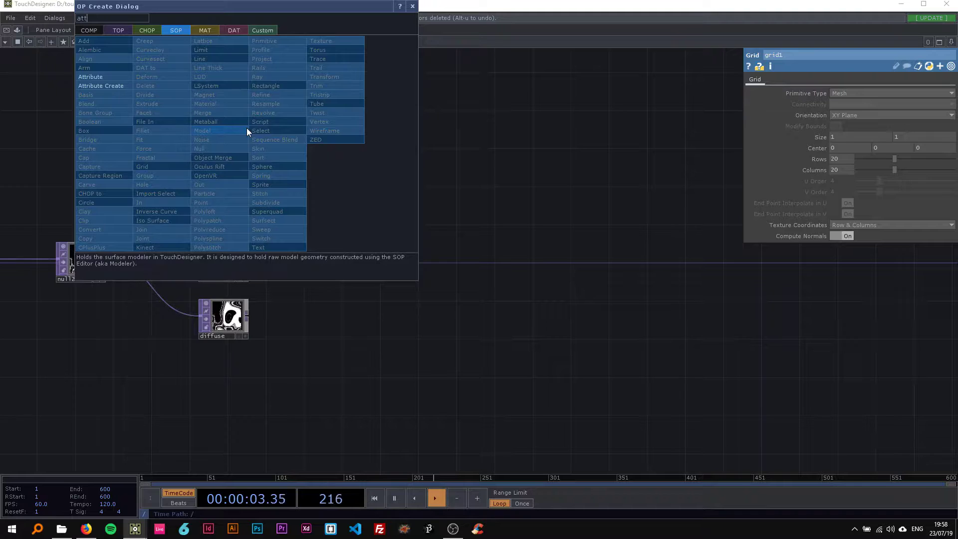
click(109, 84)
click(291, 130)
right_drag(212, 93, 278, 138)
drag(278, 138, 197, 138)
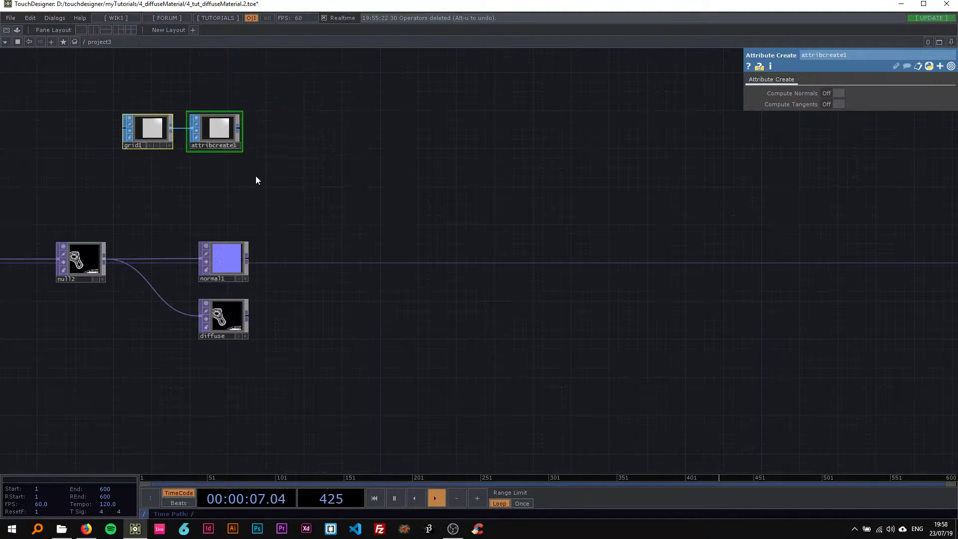
- Set grid1's orientation to ZX Plane and its size to 20 by 20
click(153, 131)
scroll(254, 172, up, 2)
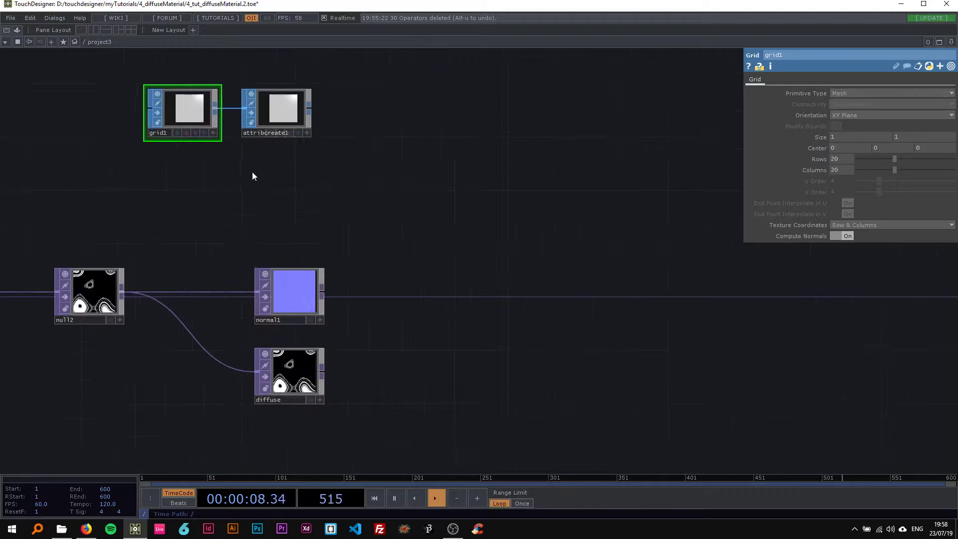
click(835, 116)
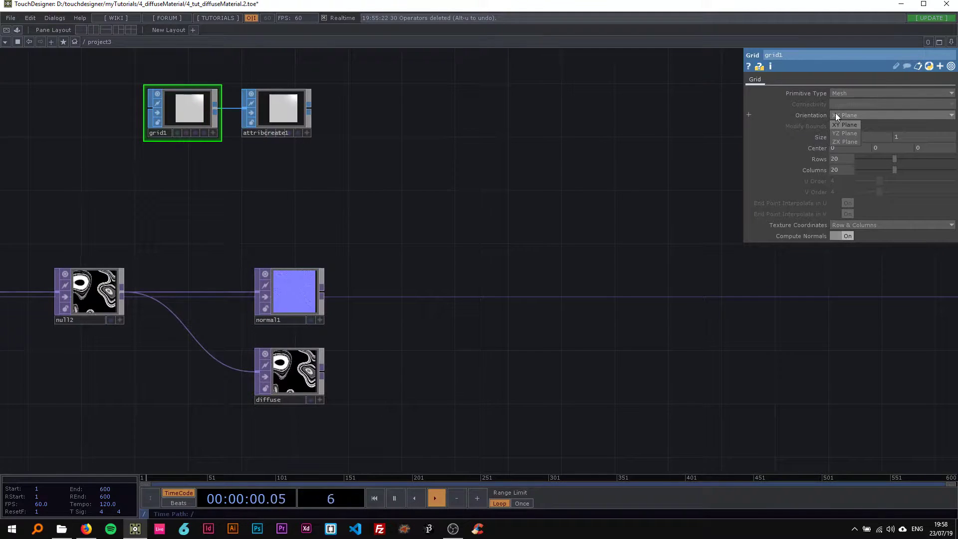
click(845, 142)
click(213, 133)
drag(200, 119, 193, 112)
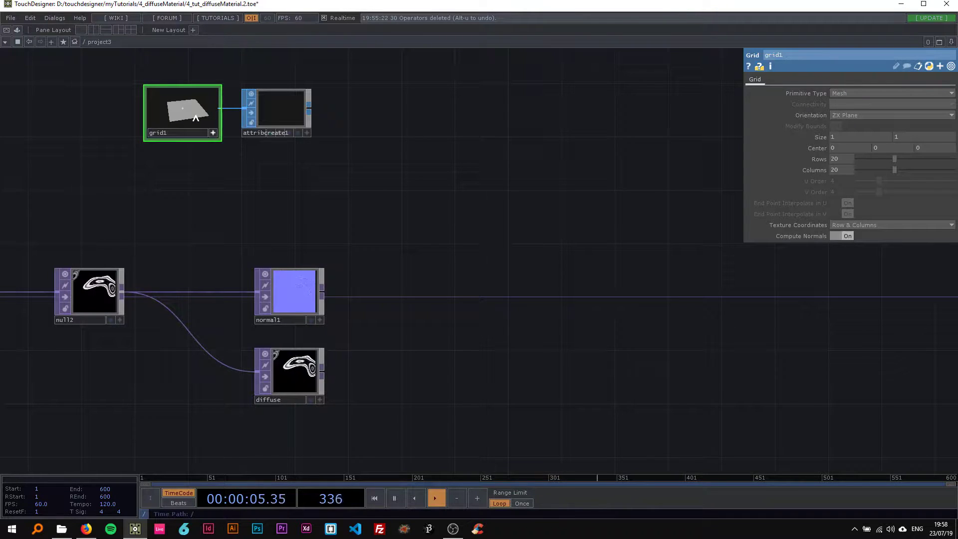
click(214, 133)
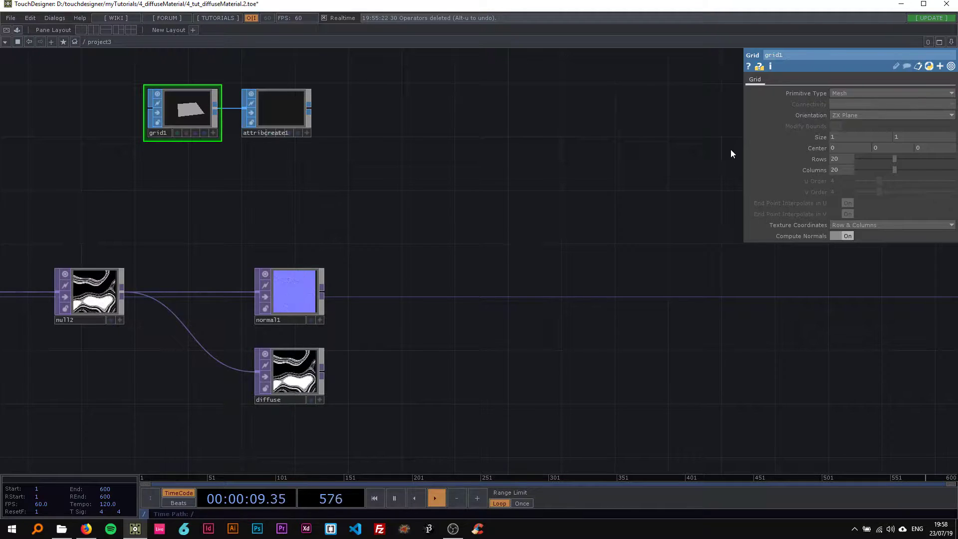
text(20)
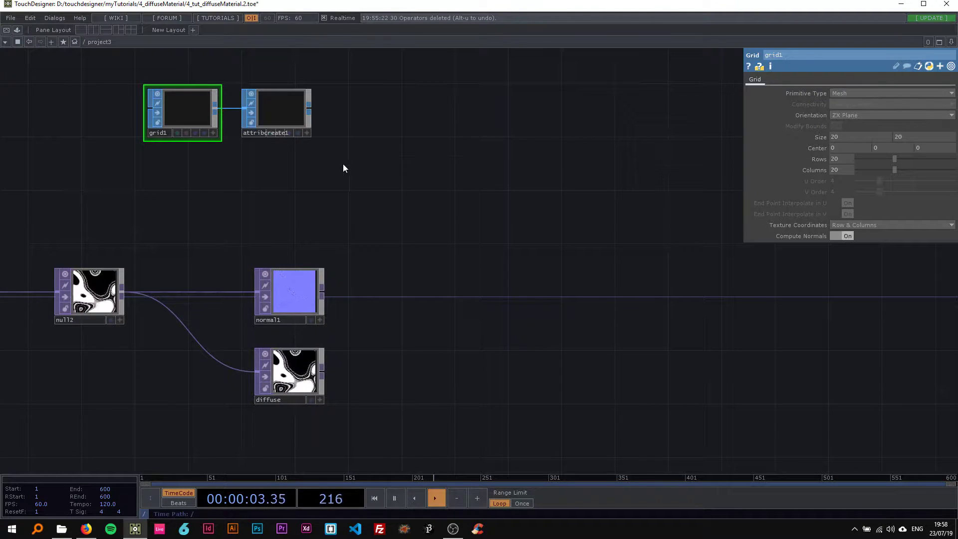
- Add a Geometry COMP fed by attribcreate1, placed well beyond normal1 at about the same height
drag(328, 163, 240, 171)
right_click(220, 118)
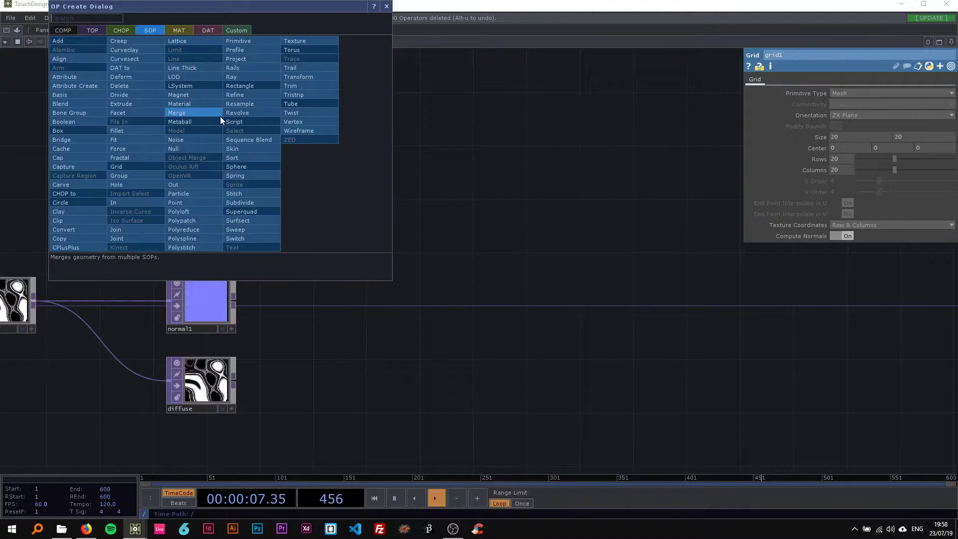
click(70, 30)
text(ge)
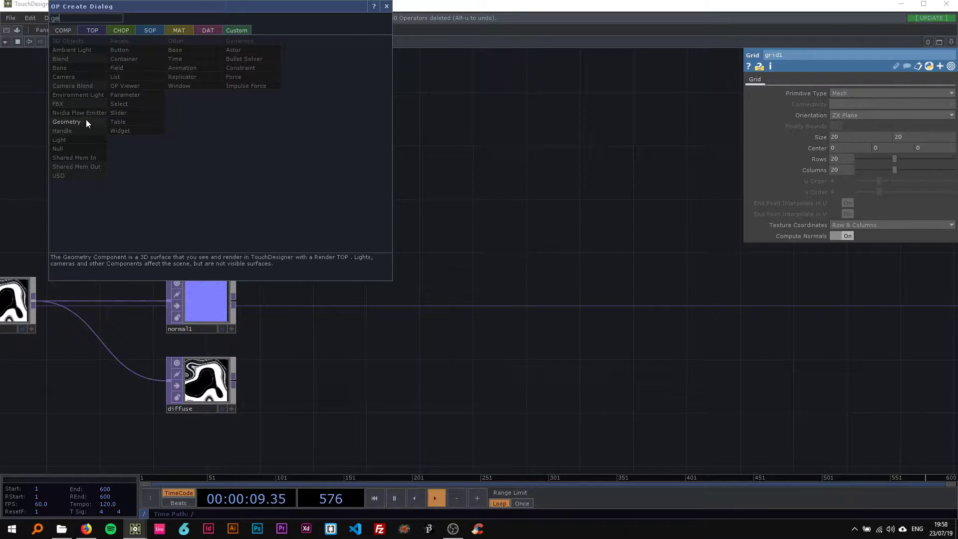
click(86, 123)
click(439, 295)
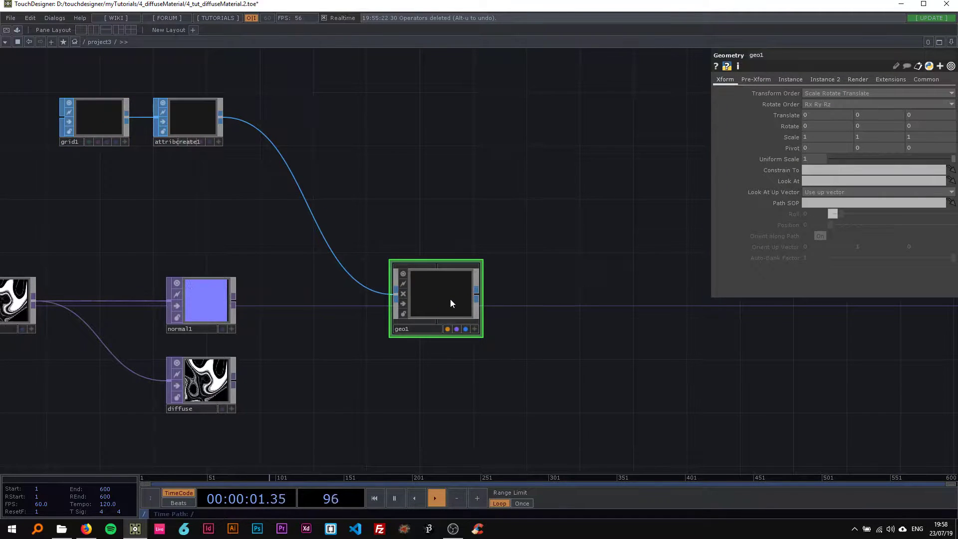
drag(450, 298, 476, 299)
- Add a Camera COMP directly above geo1
key(Tab)
key(Escape)
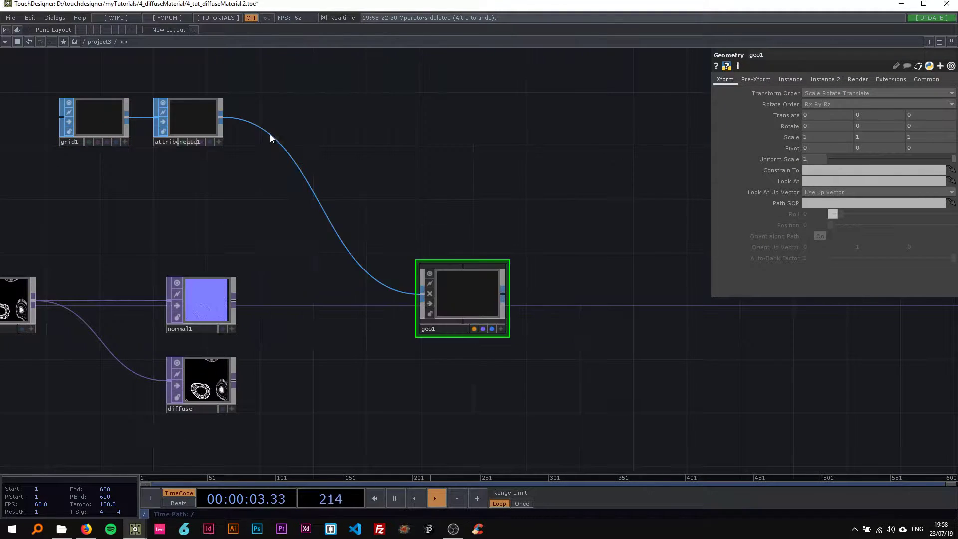
click(464, 197)
- Add a Light COMP directly below geo1
drag(539, 220, 474, 138)
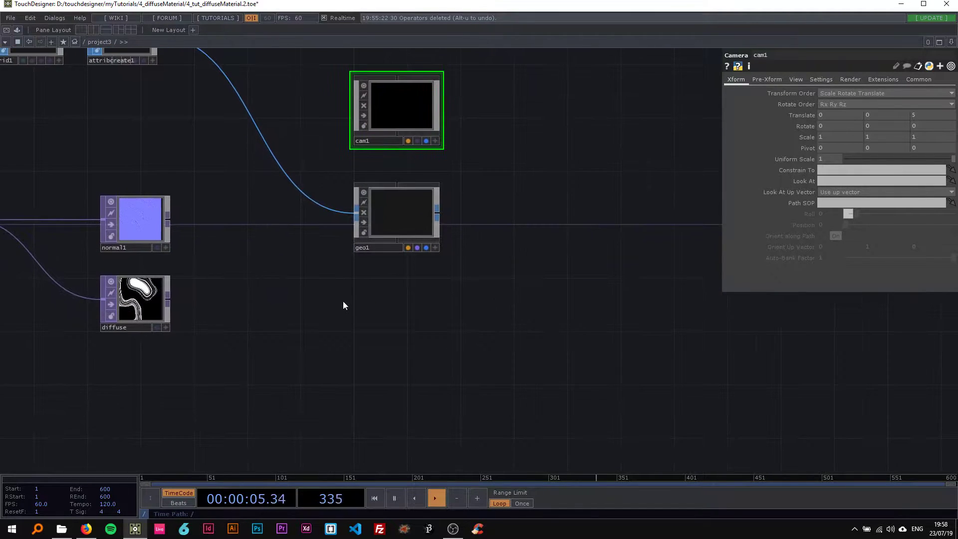
key(Tab)
click(212, 300)
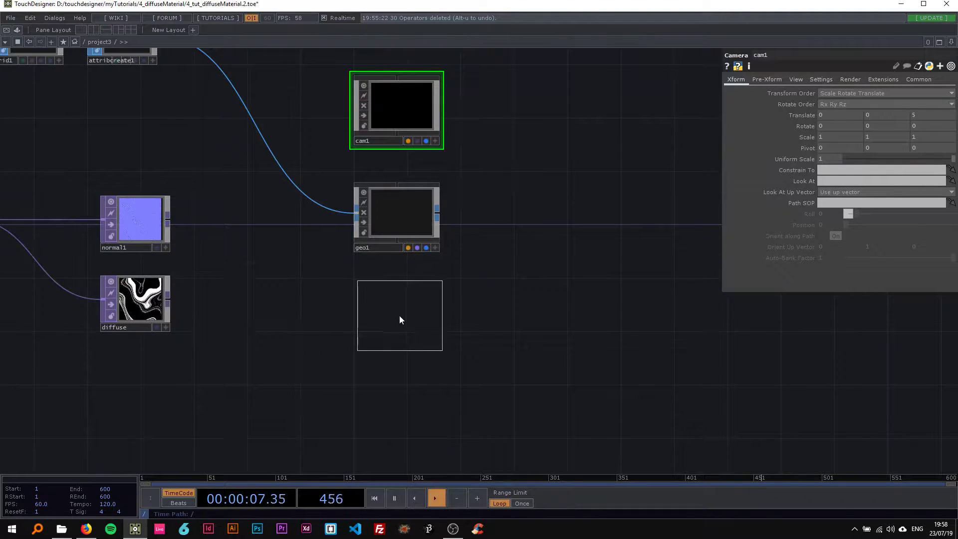
click(400, 322)
- Add a Phong MAT between the diffuse Null TOP and light1
scroll(315, 308, down, 1)
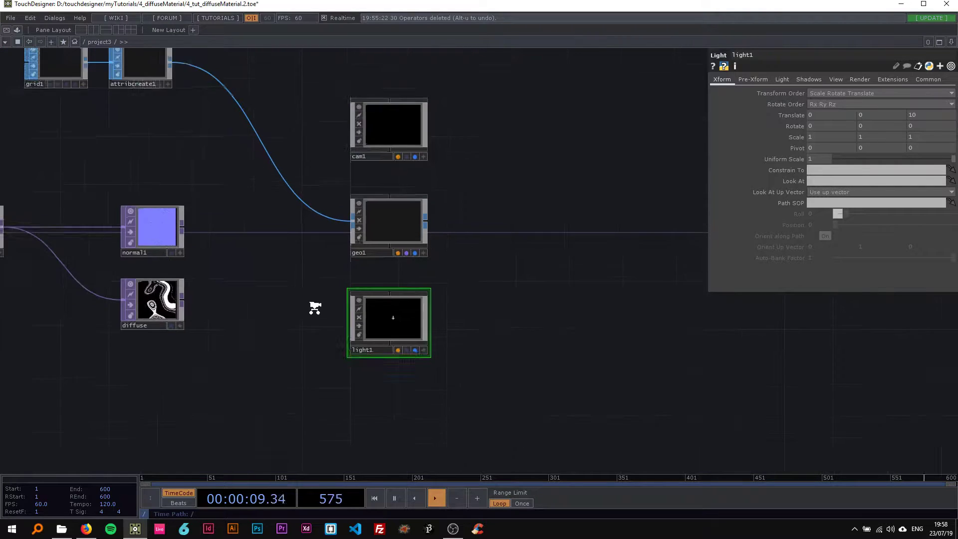
scroll(314, 308, down, 1)
key(Tab)
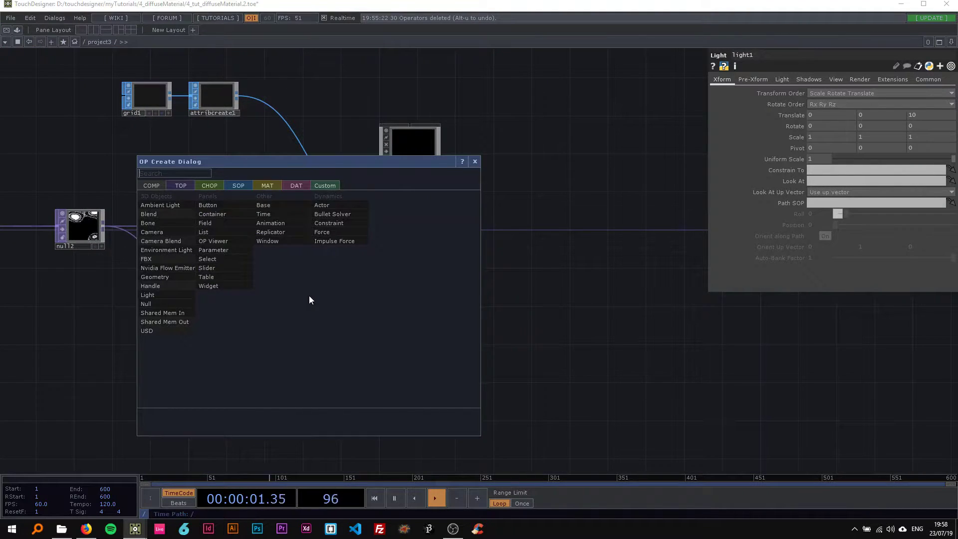
click(269, 186)
click(166, 271)
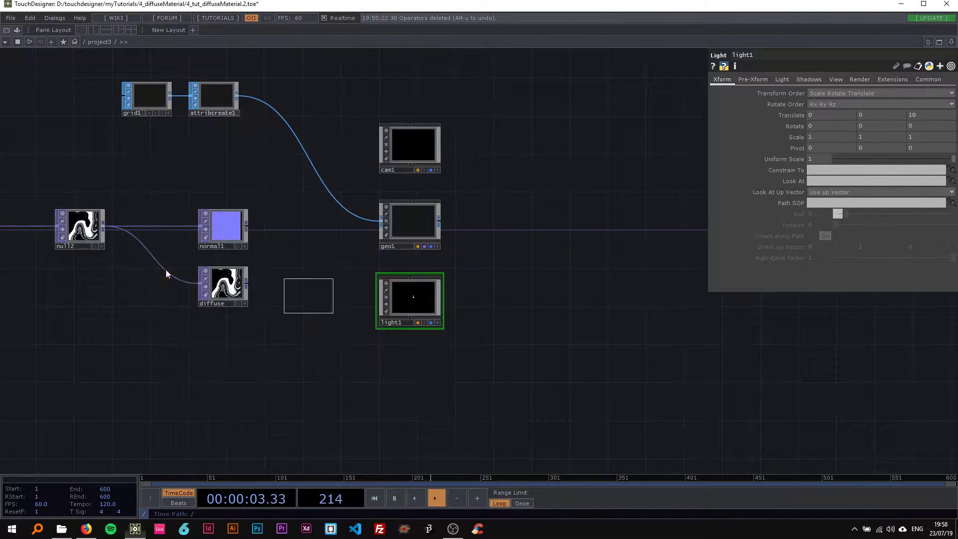
click(313, 287)
- Select cam1, geo1 and light1 and move them together slightly higher in the network
scroll(313, 289, up, 1)
scroll(427, 270, down, 2)
right_drag(516, 314, 434, 177)
drag(436, 180, 436, 140)
- Place phong1 level with normal1 and assign it as geo1's Material
scroll(434, 232, up, 1)
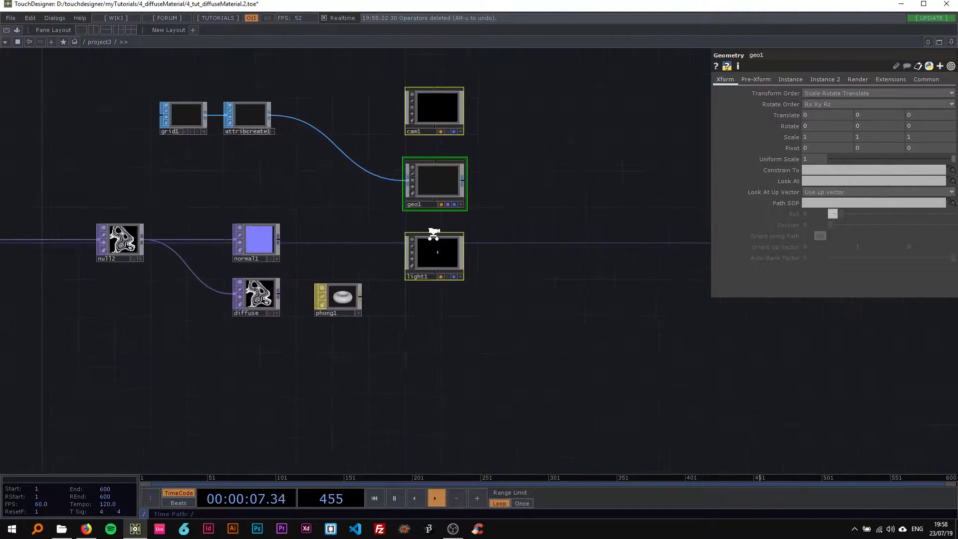
drag(391, 285, 509, 144)
scroll(392, 246, up, 2)
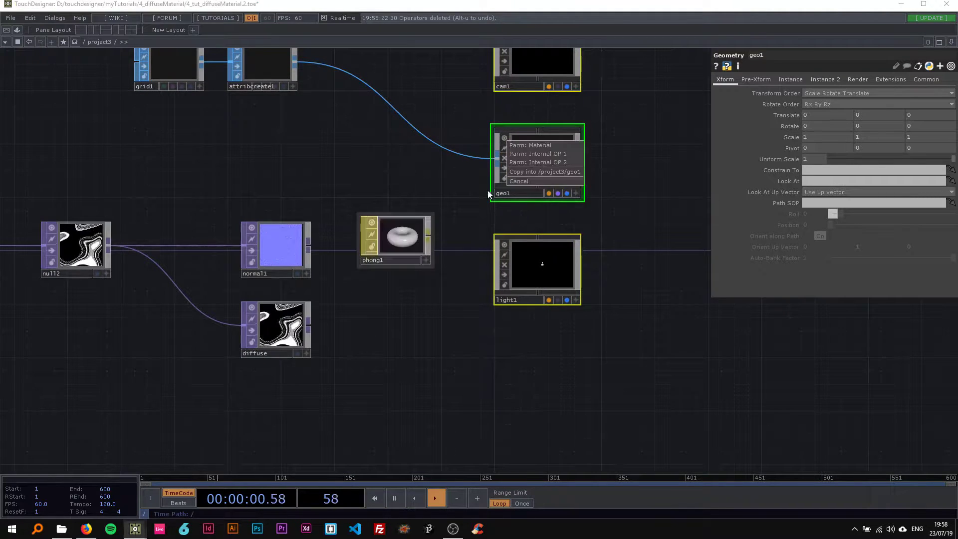
click(559, 147)
- Assign normal1 as phong1's Normal Map (Bump) and the diffuse Null TOP as its Diffuse Map
drag(618, 174, 560, 186)
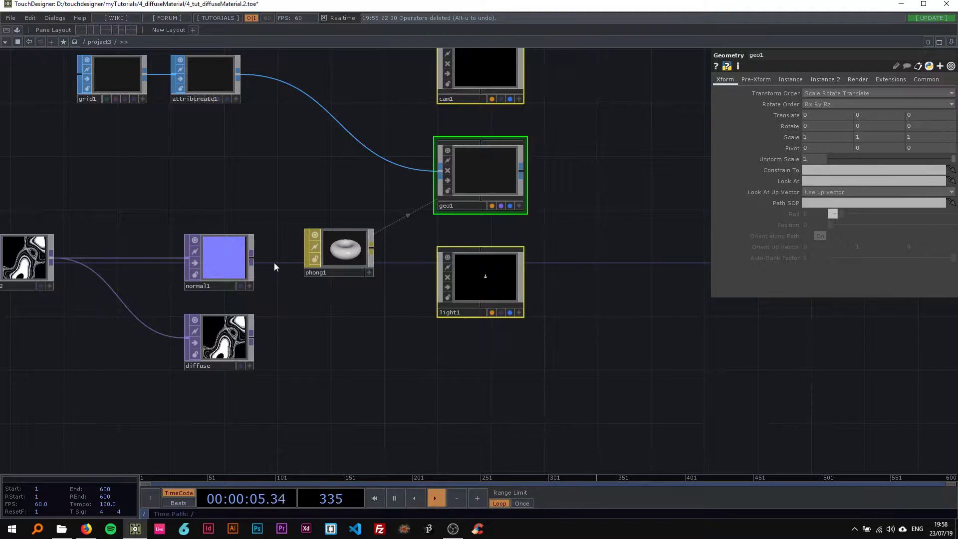
click(316, 247)
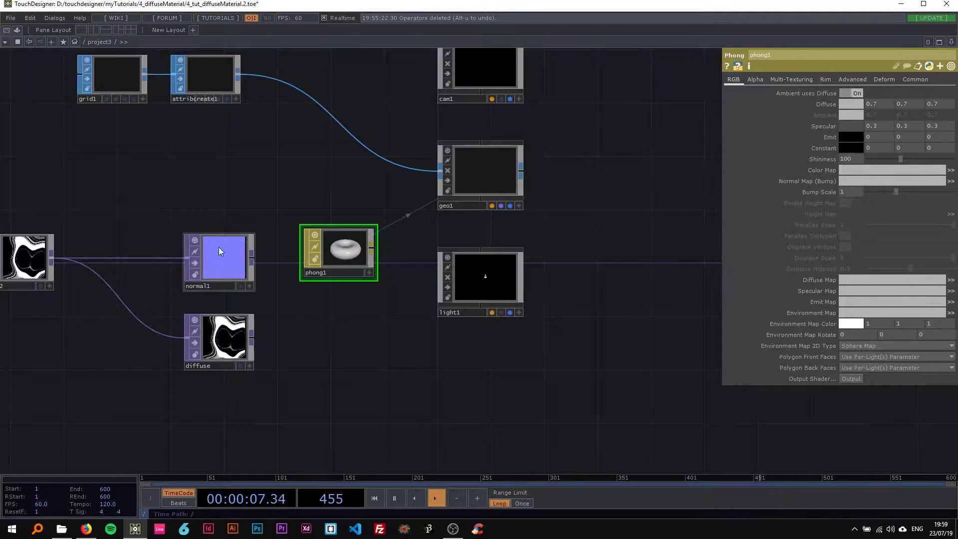
drag(283, 325, 328, 323)
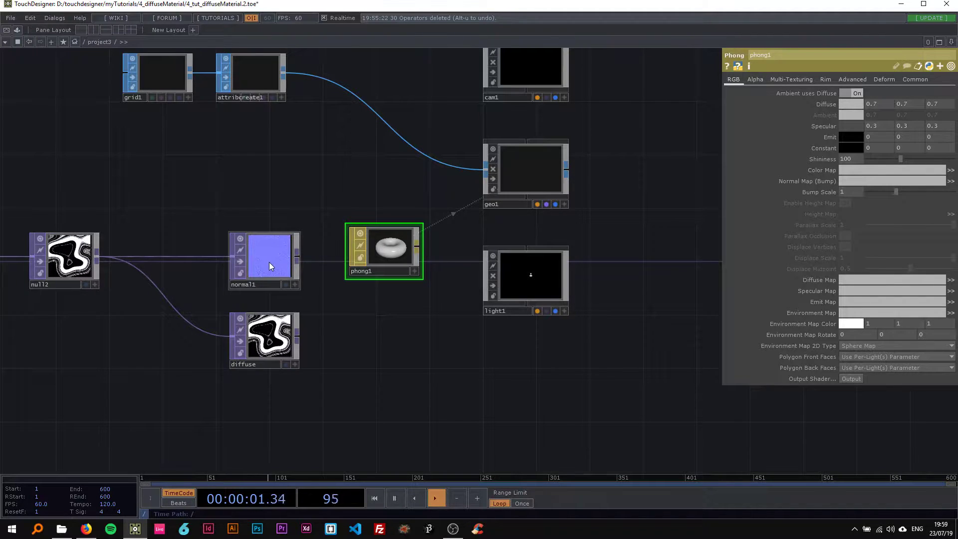
drag(265, 267, 387, 253)
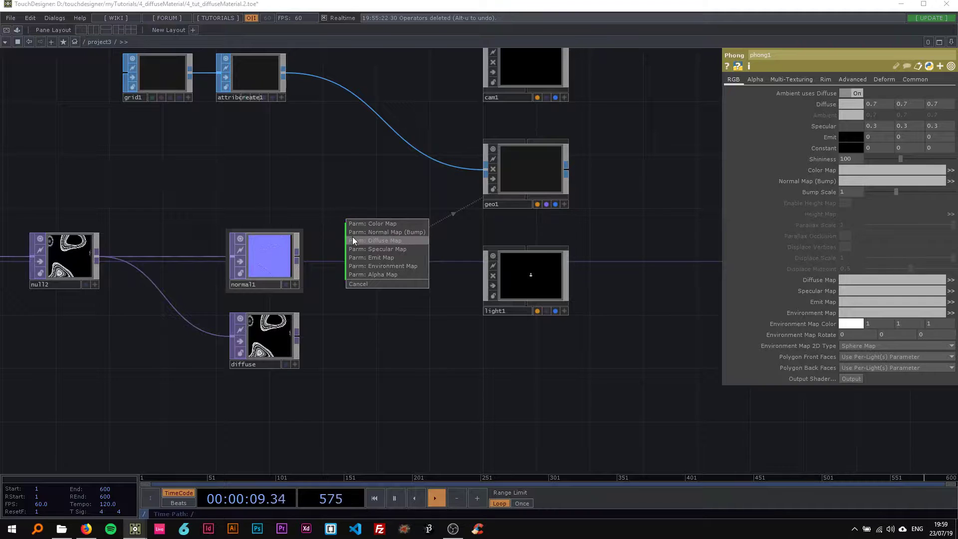
click(367, 235)
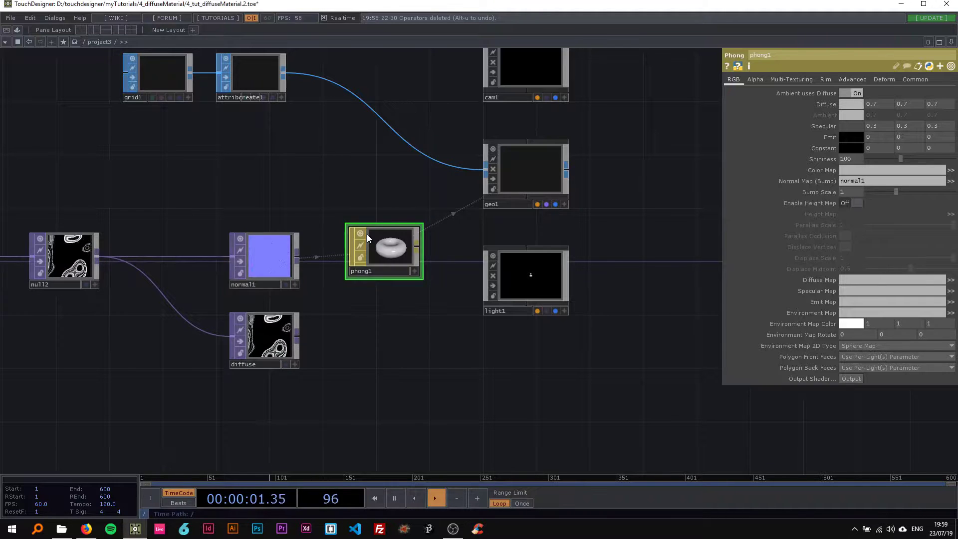
drag(267, 344, 390, 250)
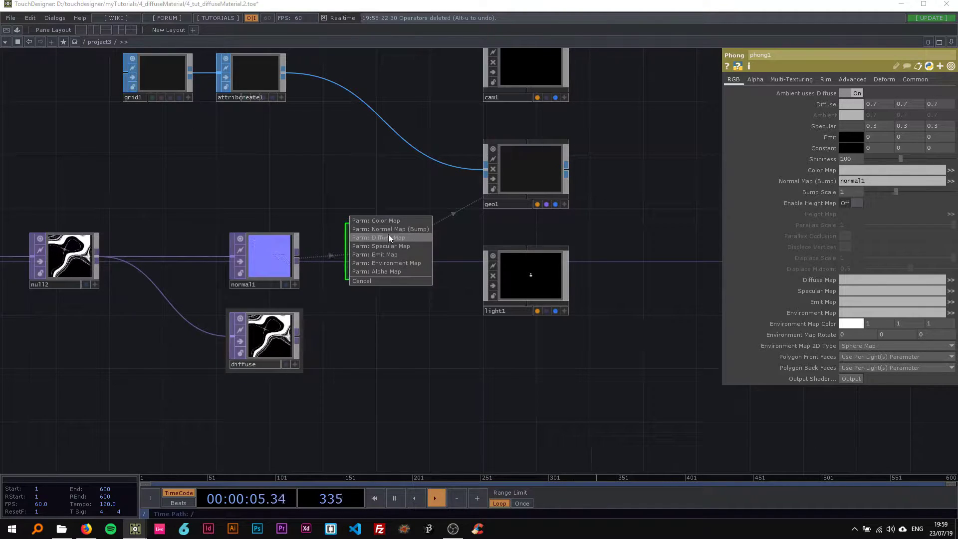
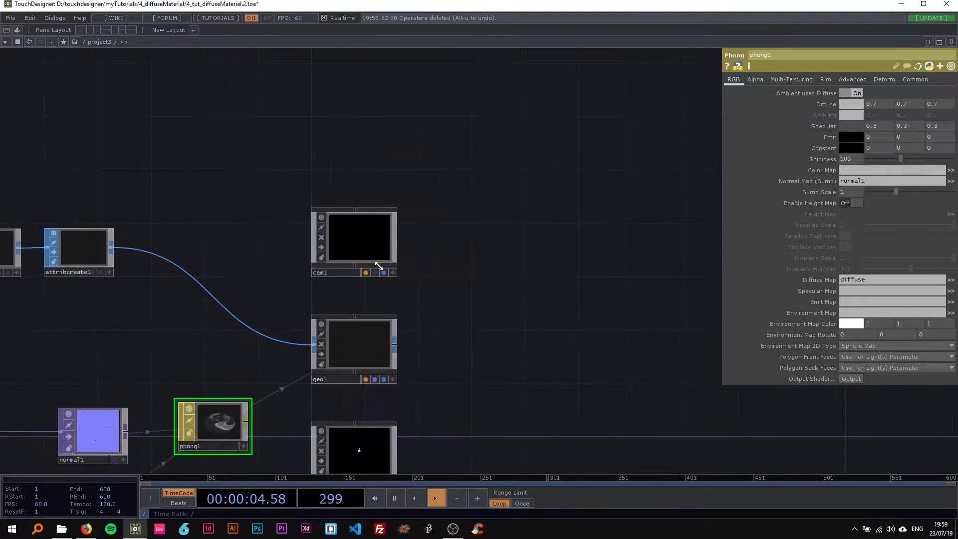
- Split the workspace into two side-by-side panes and turn the second one into a Geometry Viewer showing the textured grid
drag(455, 183, 279, 120)
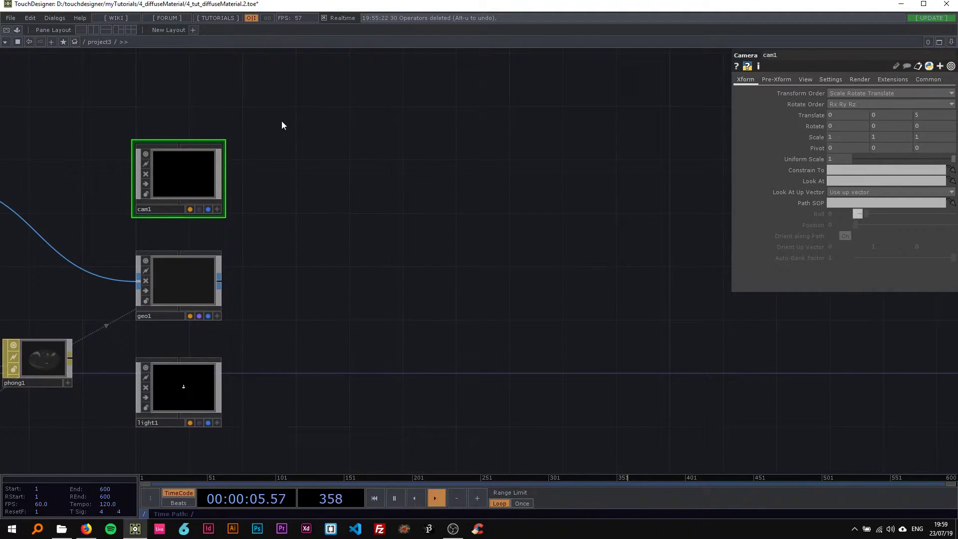
click(91, 29)
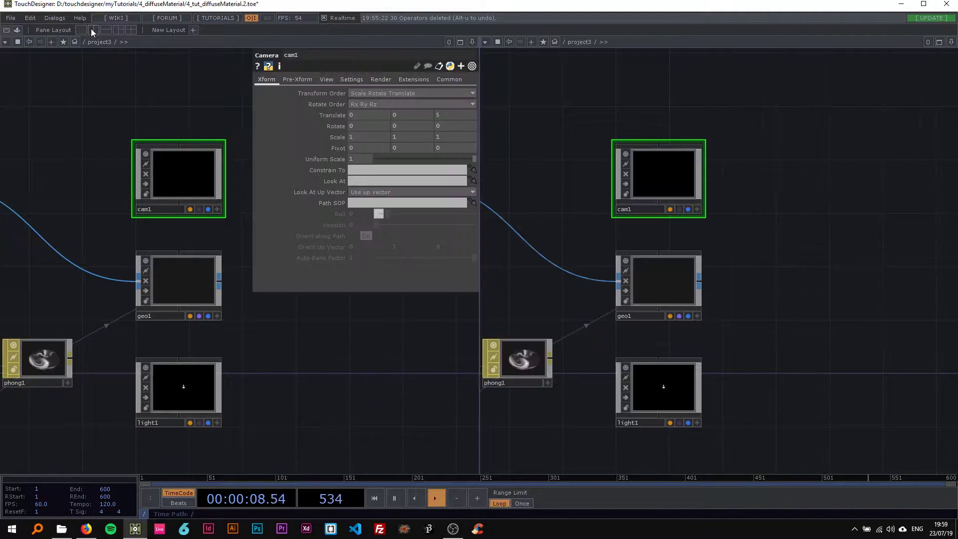
click(485, 42)
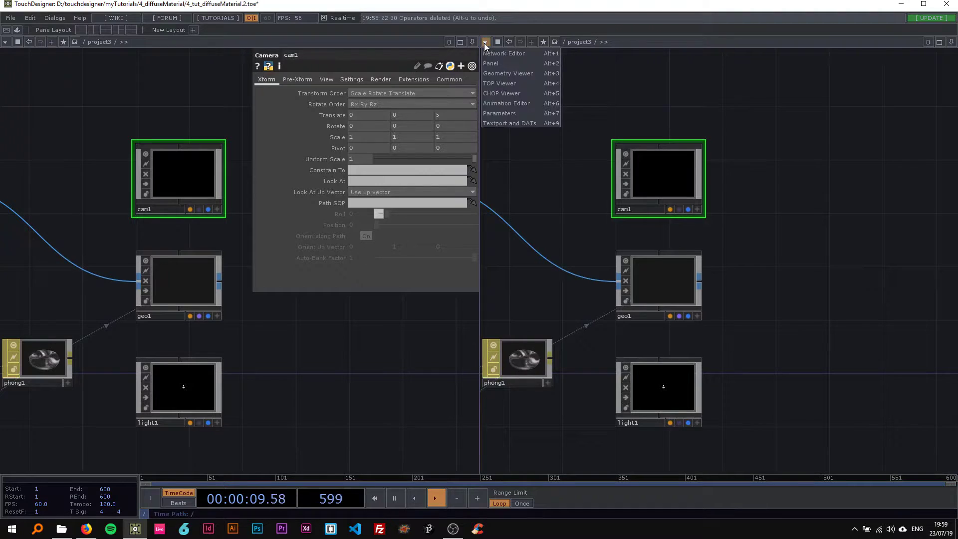
click(513, 73)
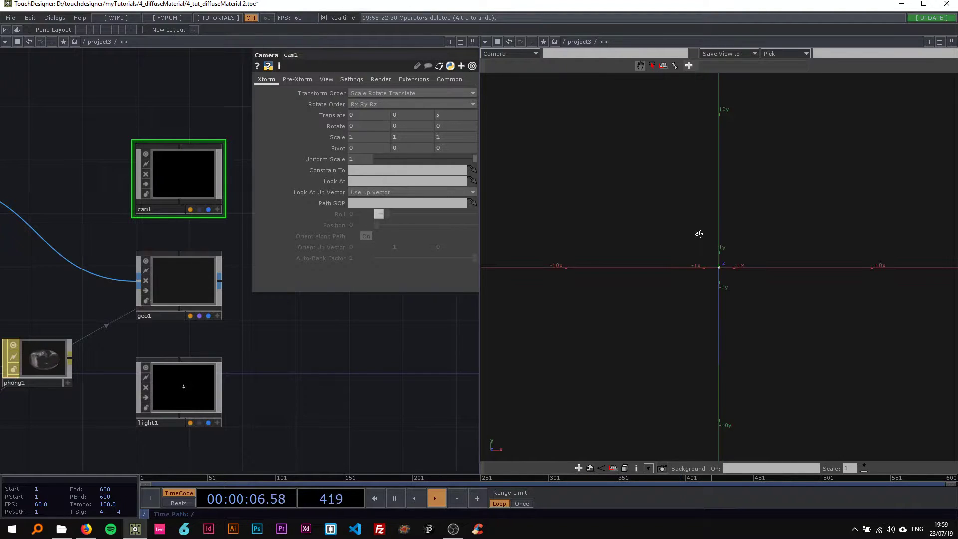
scroll(736, 275, up, 3)
drag(728, 255, 683, 335)
scroll(724, 265, down, 3)
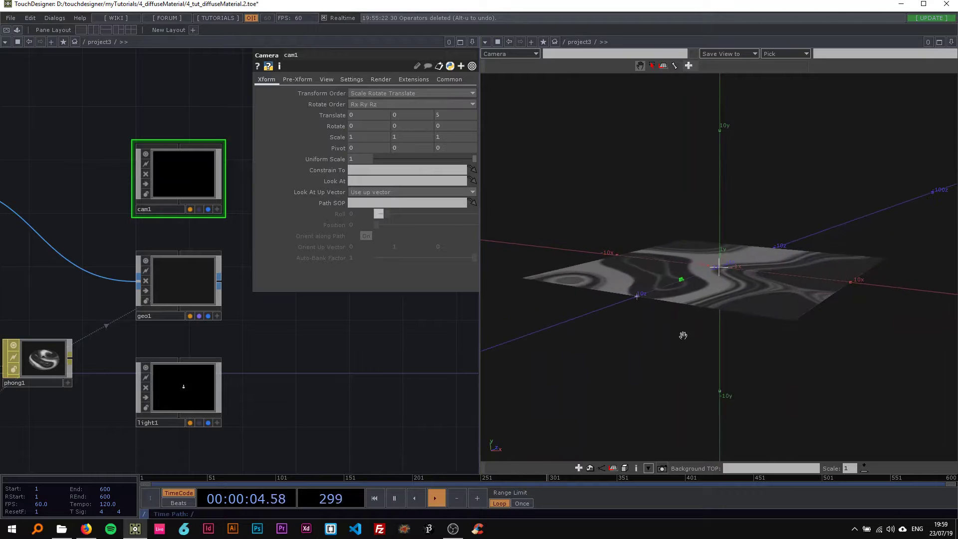
- Orbit the 3D view to a low diagonal angle on the grid and save that view to cam1
key(h)
drag(727, 212, 732, 301)
middle_drag(732, 301, 722, 416)
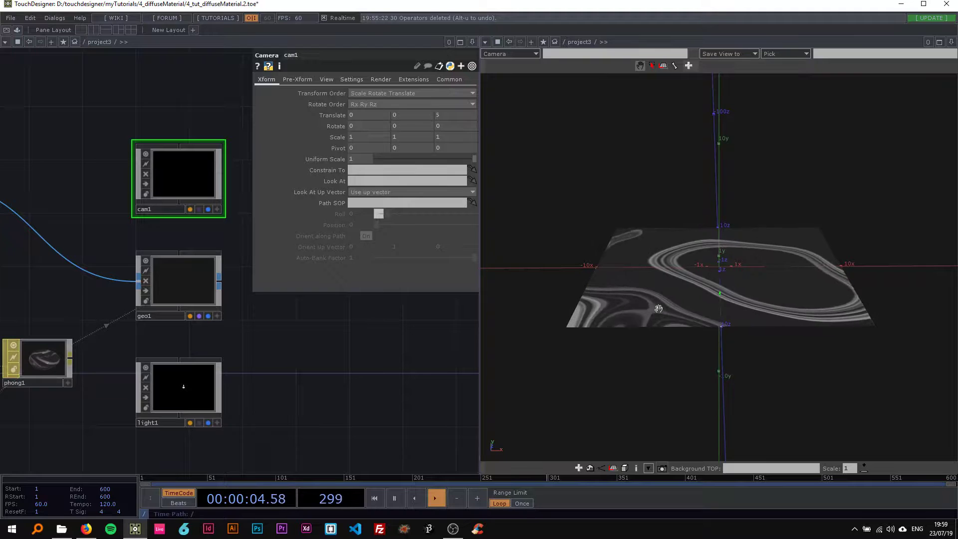
drag(663, 301, 720, 289)
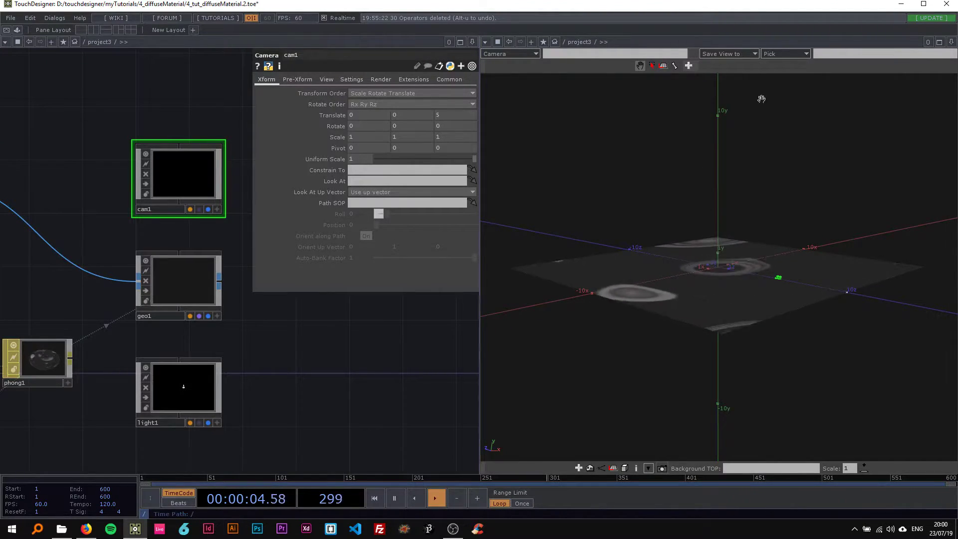
click(739, 55)
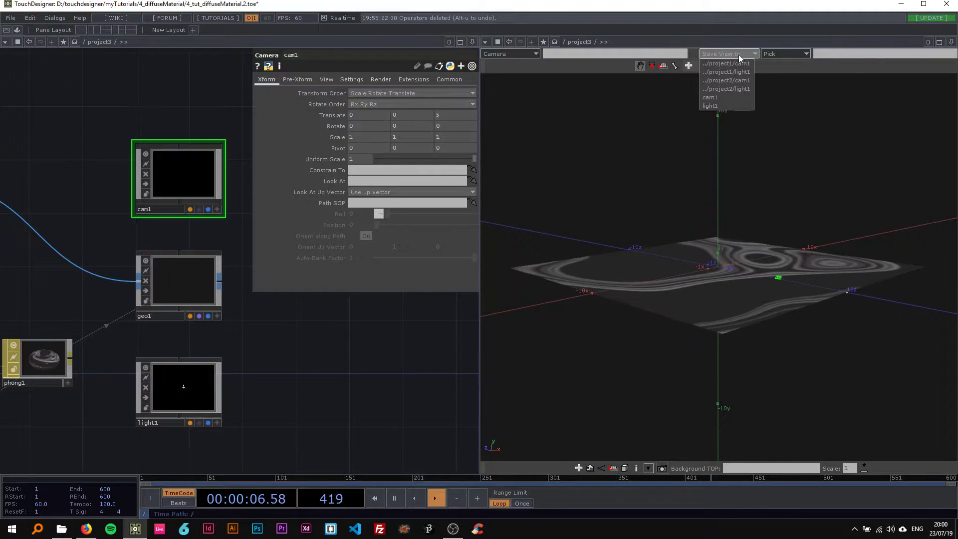
click(717, 97)
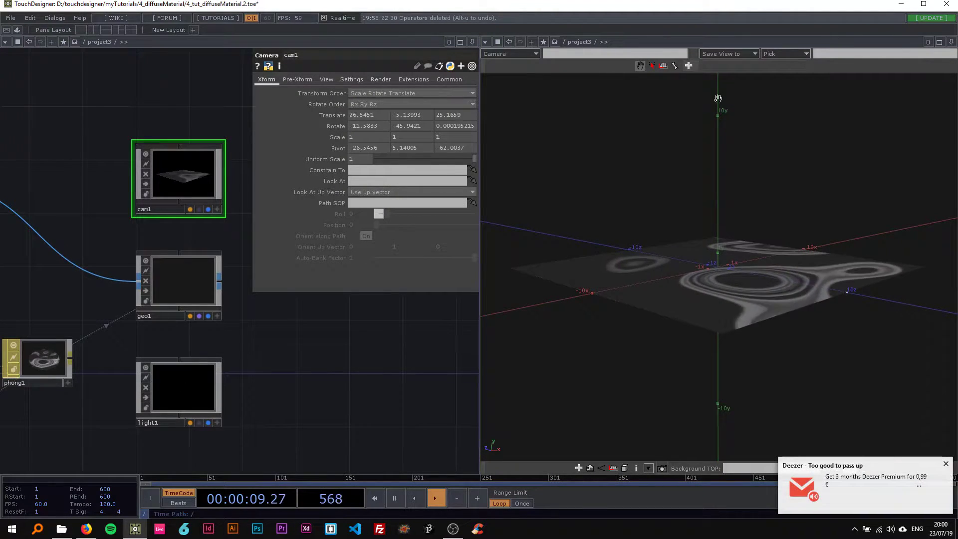
click(945, 464)
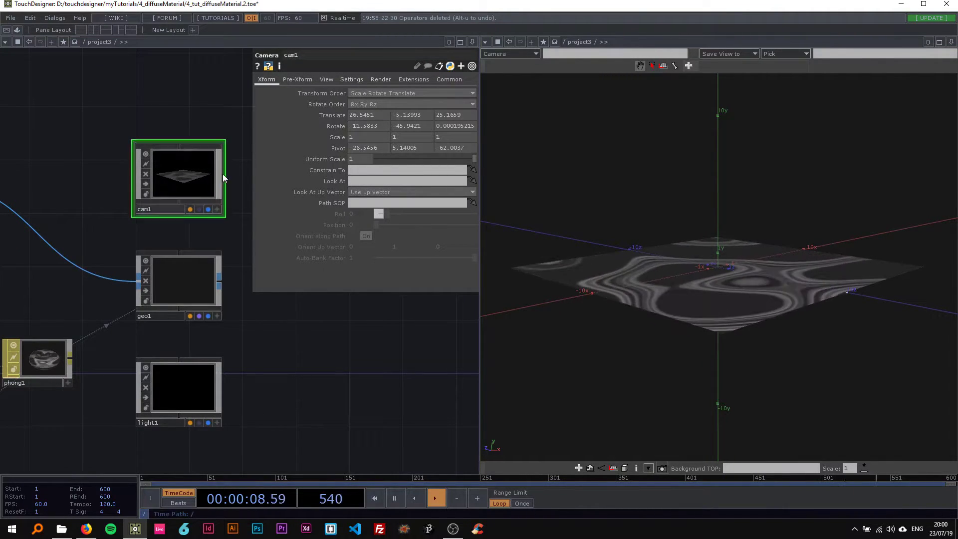
- Select light1, turn the 3D view to the opposite side of the grid and save that view to light1
scroll(177, 179, up, 3)
scroll(176, 179, down, 3)
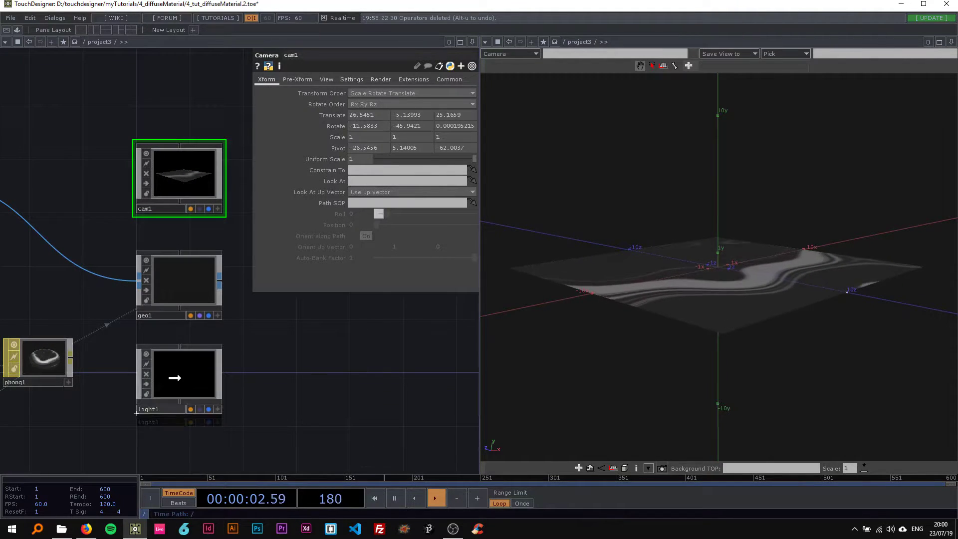
click(179, 396)
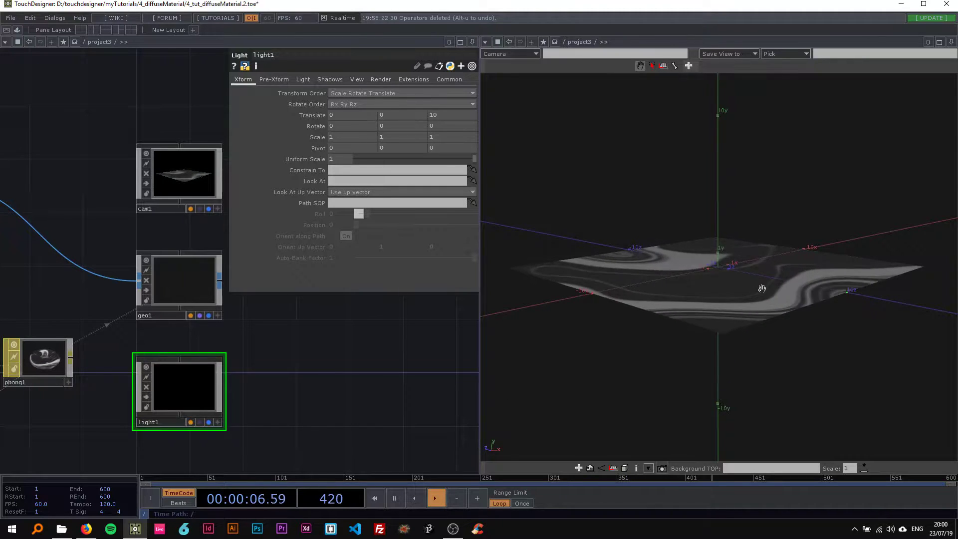
drag(901, 298, 665, 293)
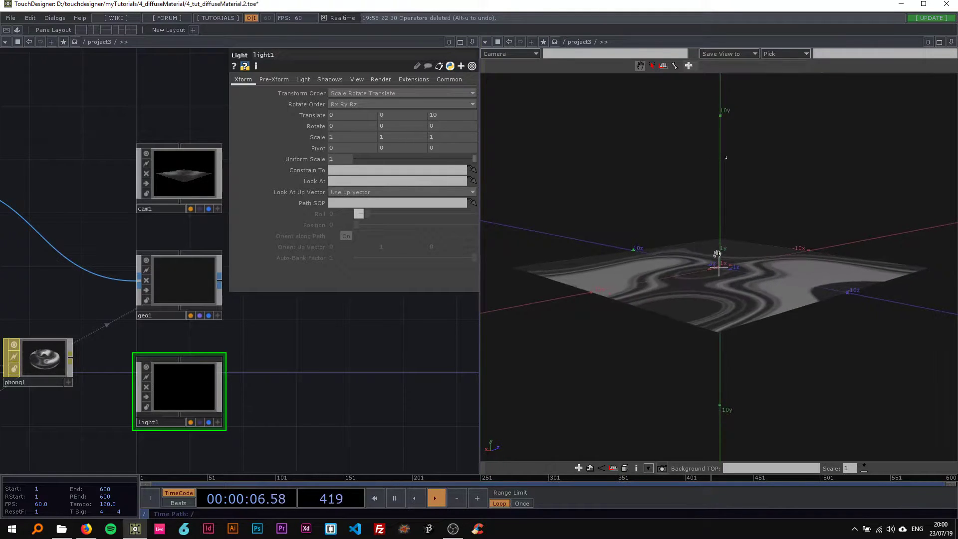
click(727, 55)
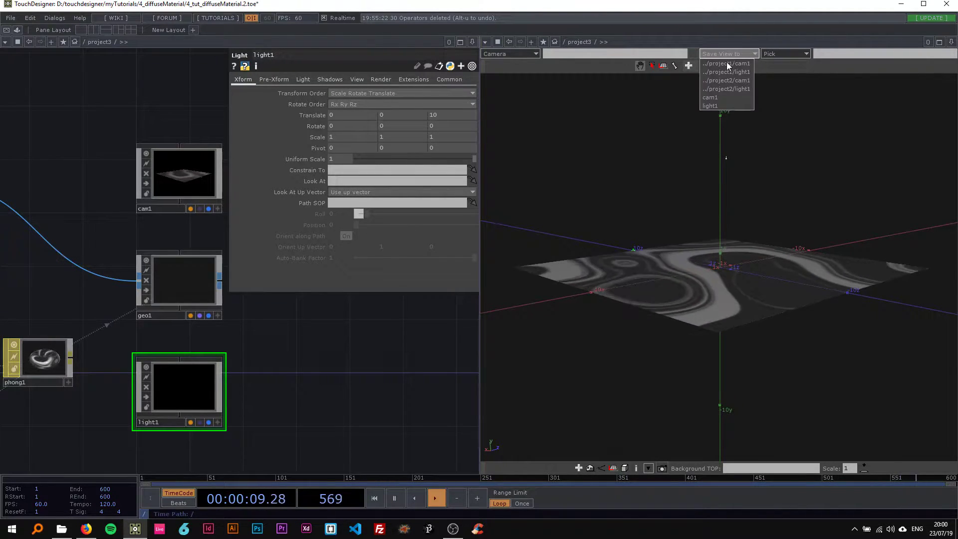
click(710, 106)
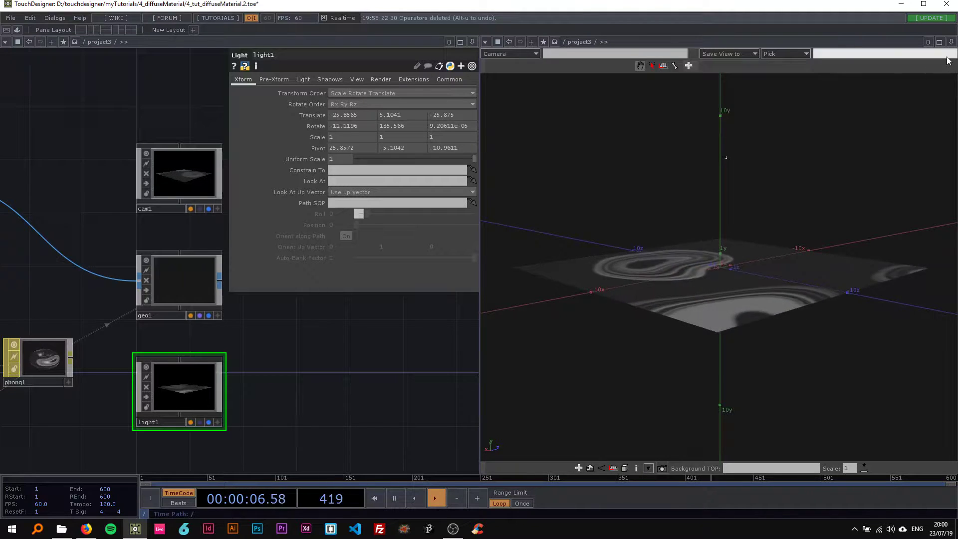
- Close the geometry viewer pane and place a Render TOP to the right of geo1 in the network
click(951, 42)
click(884, 113)
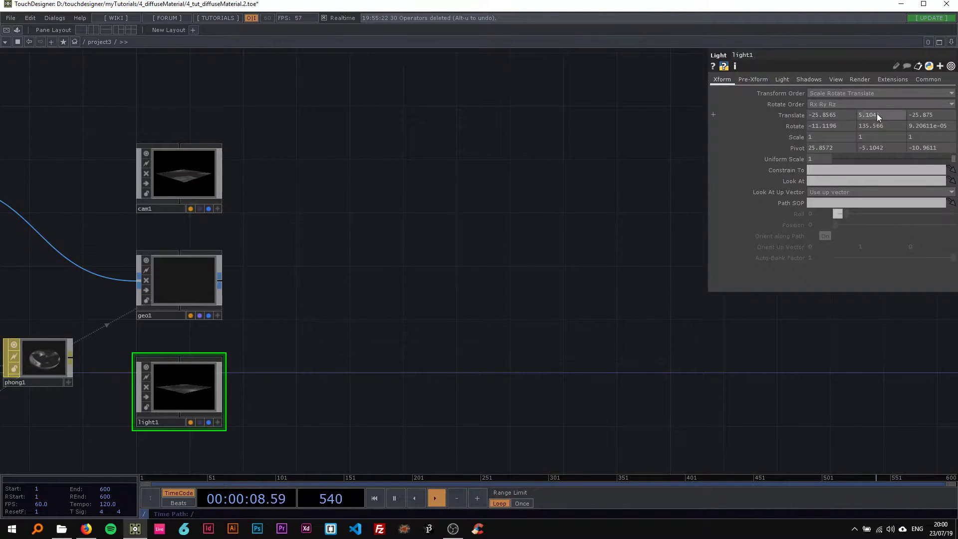
scroll(350, 280, down, 4)
scroll(335, 220, up, 2)
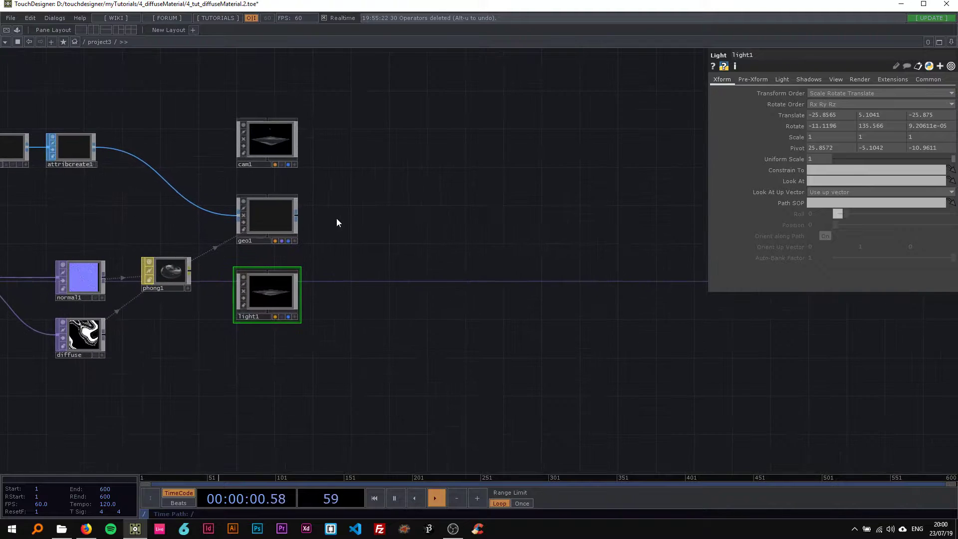
key(Tab)
text(re)
click(208, 109)
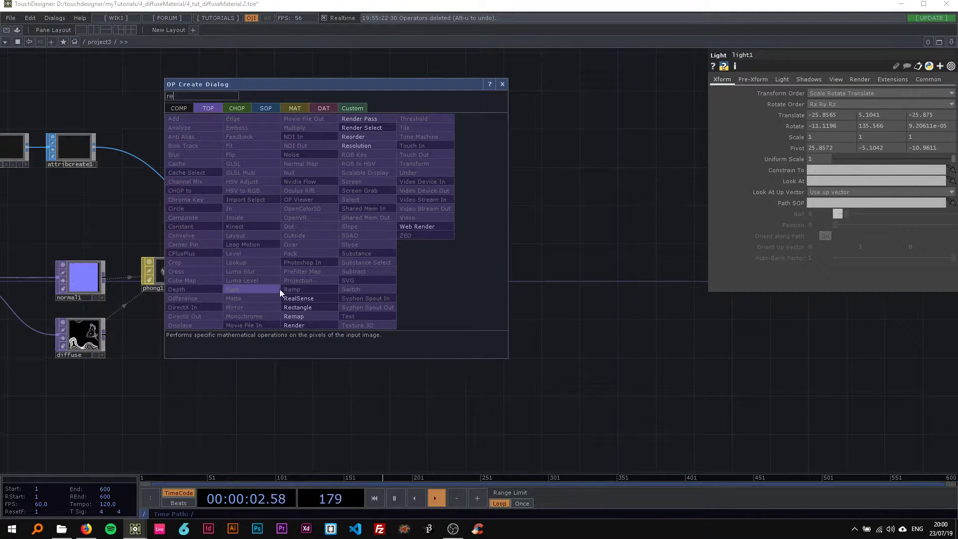
click(301, 326)
click(392, 224)
scroll(391, 225, up, 3)
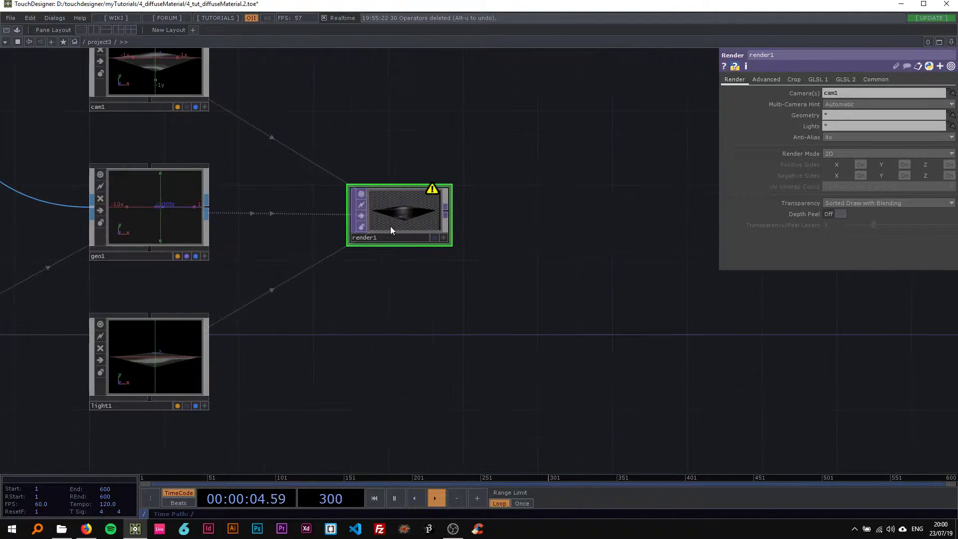
- Check the warning details of render1 and turn on Compute Tangents for attribcreate1
scroll(391, 225, down, 2)
middle_click(403, 221)
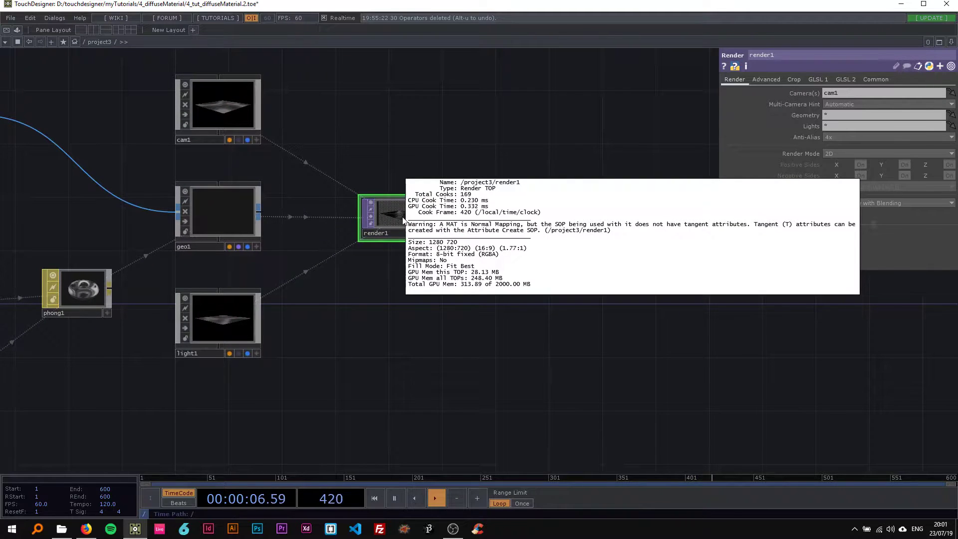
drag(152, 184, 349, 192)
drag(197, 186, 316, 192)
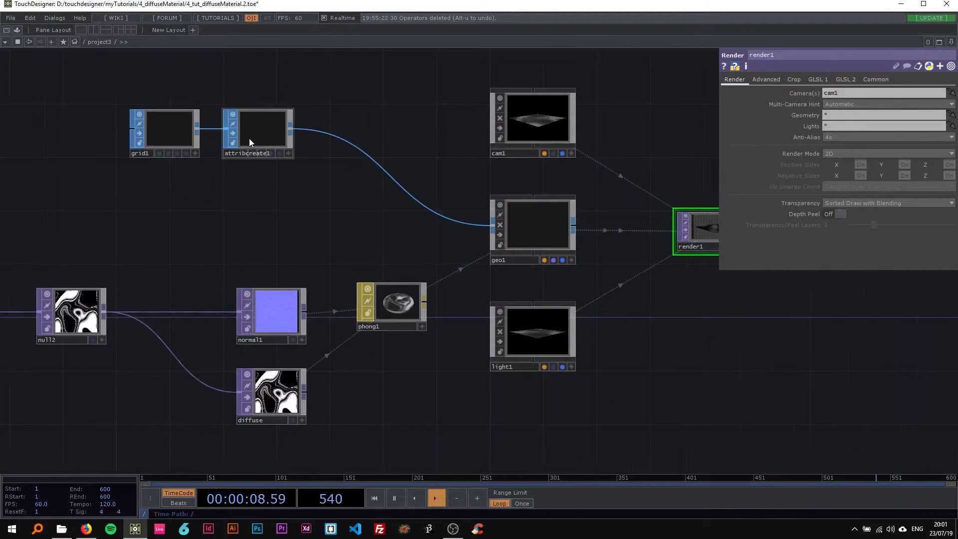
click(257, 137)
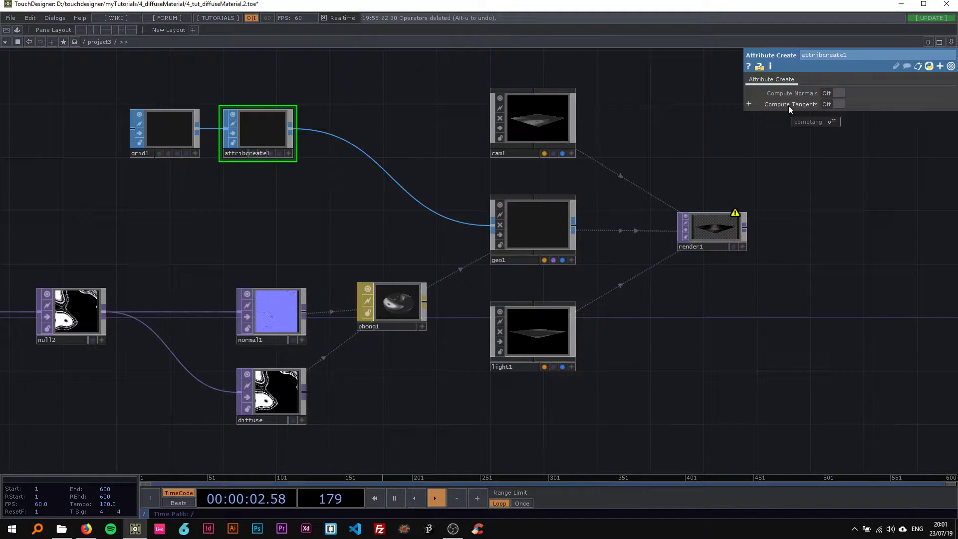
click(831, 106)
- Connect a Null TOP to render1's output, place it far to the right and name it bg
drag(731, 174, 245, 209)
right_click(241, 206)
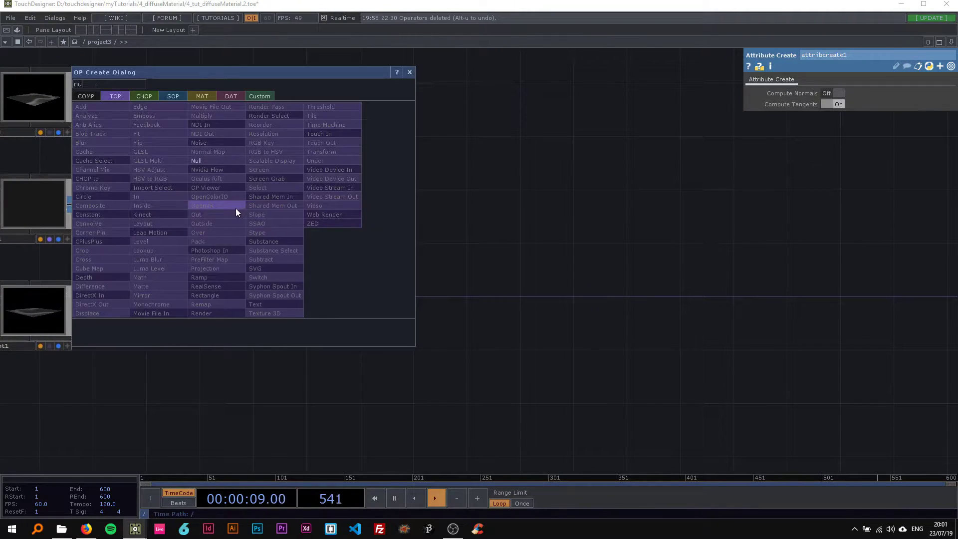
click(211, 161)
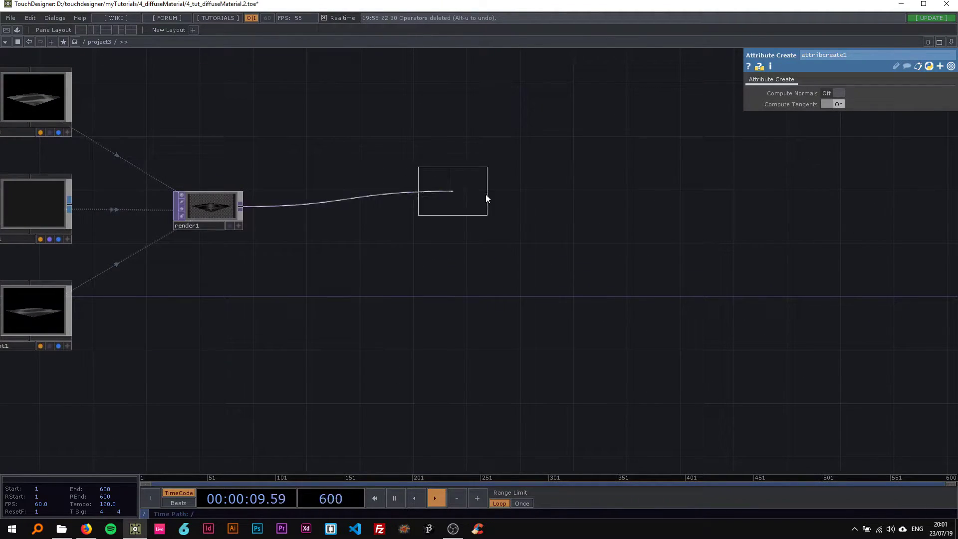
click(890, 205)
scroll(675, 246, down, 1)
drag(676, 246, 722, 249)
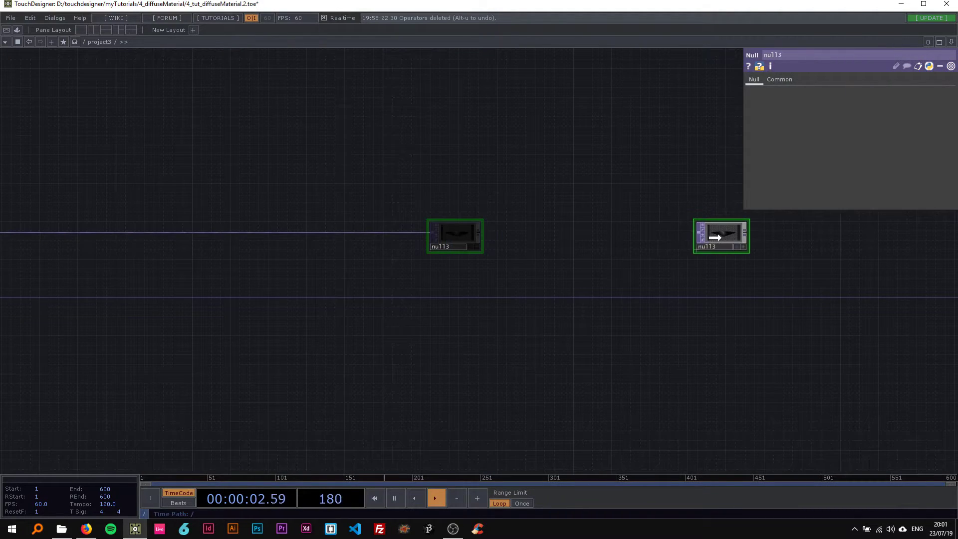
drag(533, 291, 772, 281)
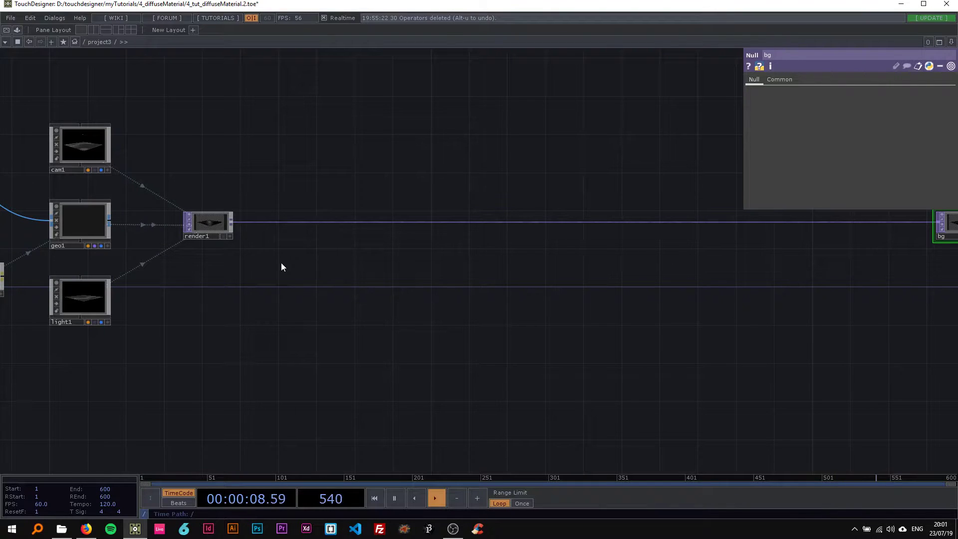
- Go up to the root network and check project3's Background TOP and its layout settings
scroll(366, 276, down, 10)
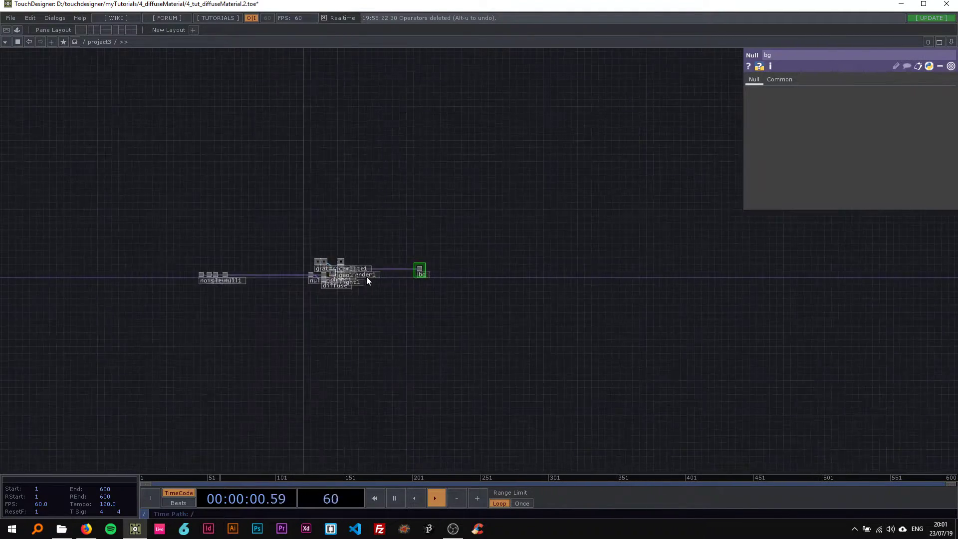
key(p)
scroll(252, 277, down, 4)
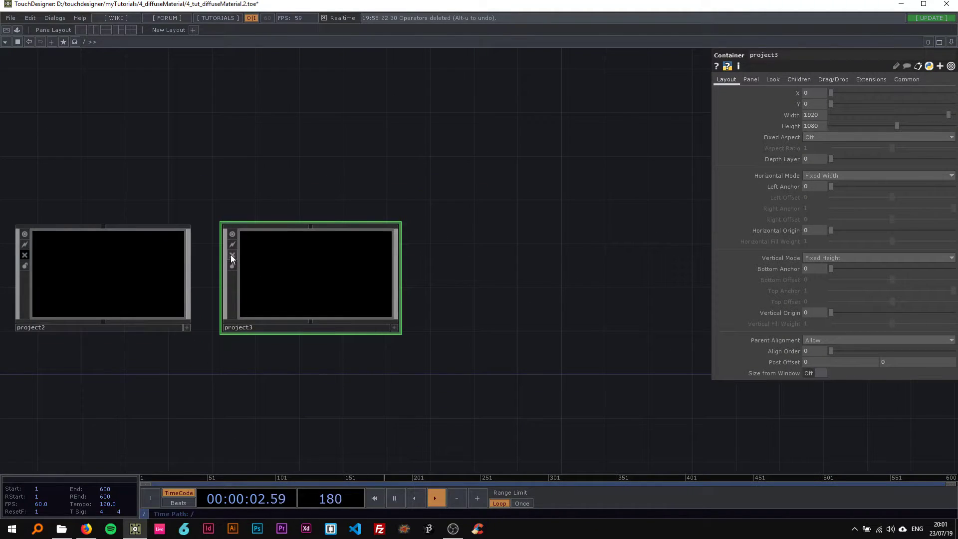
scroll(238, 234, up, 3)
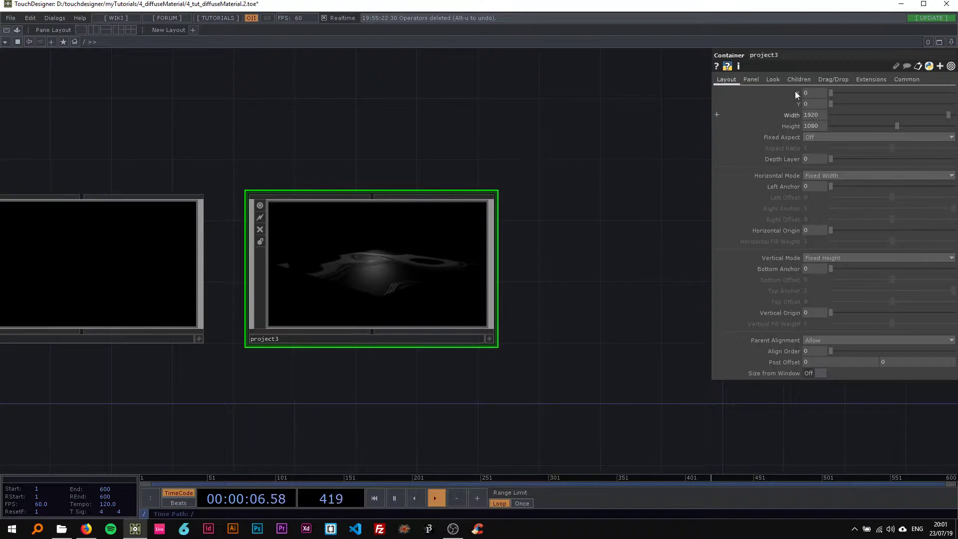
click(772, 80)
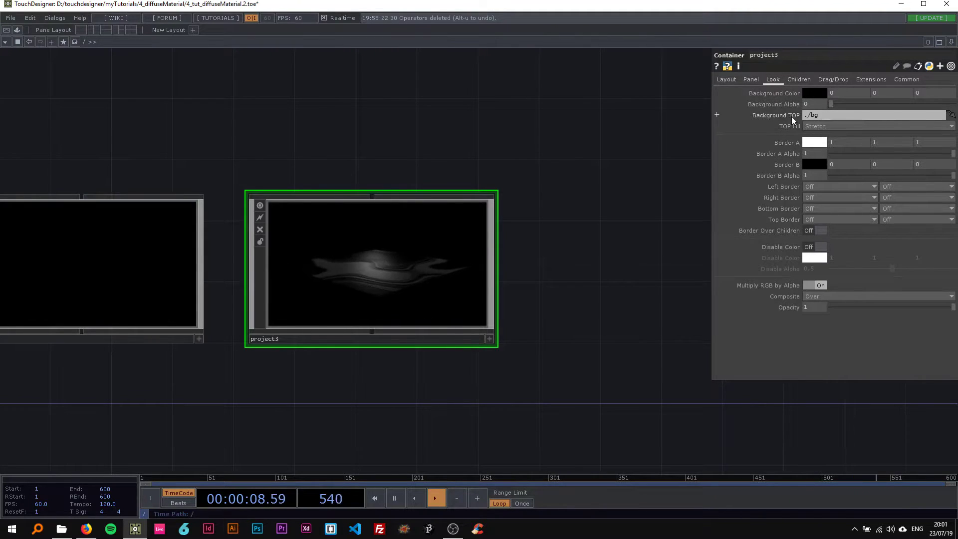
click(737, 80)
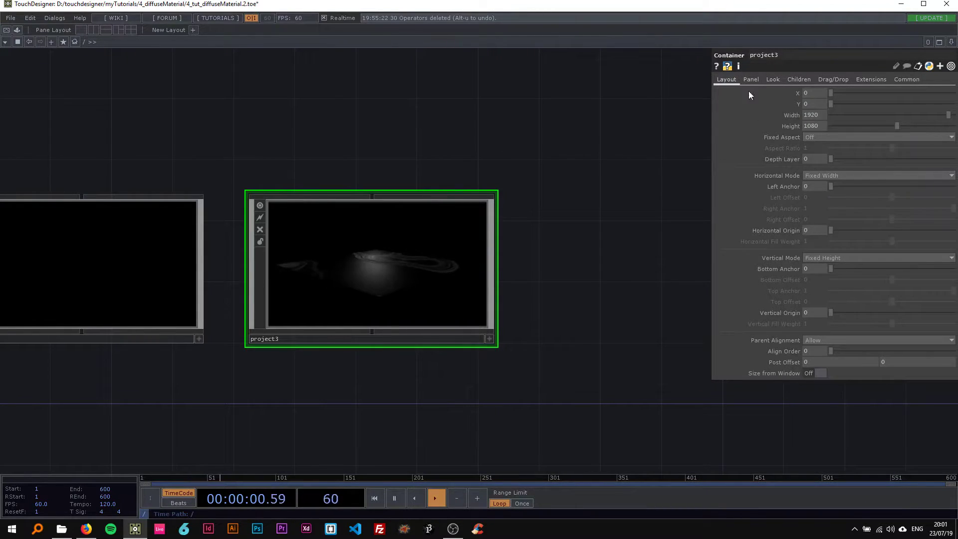
drag(450, 202, 489, 173)
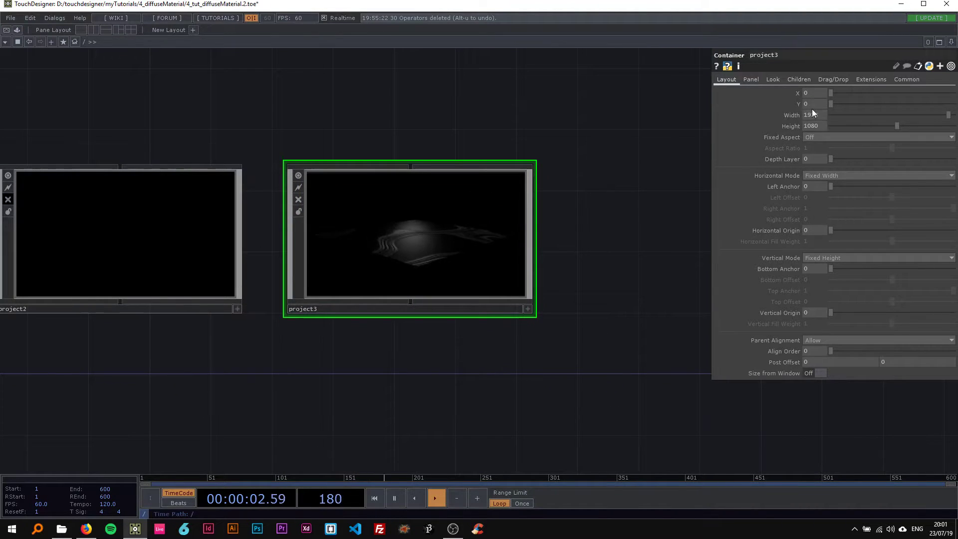
- Preview project3's output full screen in Perform mode and return to the network editor
scroll(439, 260, up, 5)
middle_drag(437, 258, 519, 251)
key(F1)
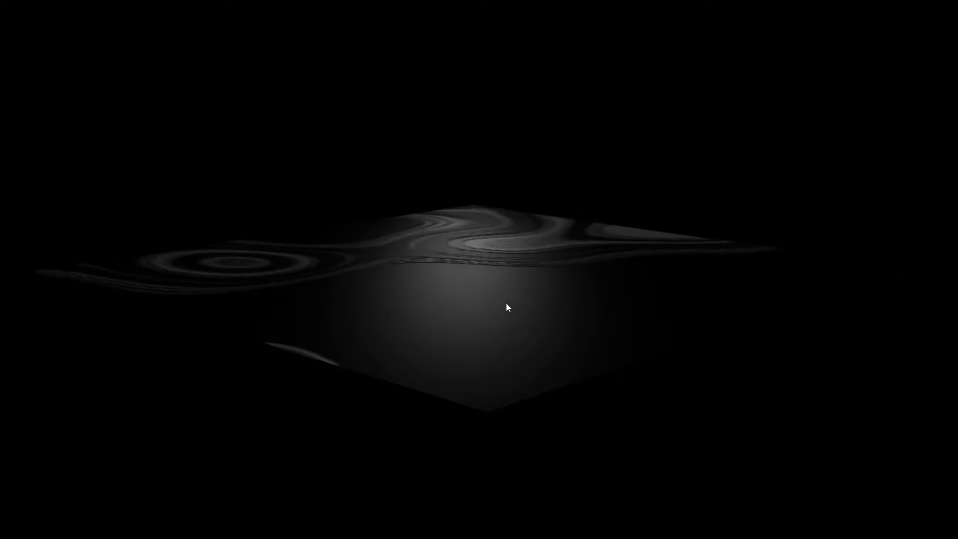
key(Escape)
- Set render1's resolution inside project3 to 1920 x 1080 and preview the result full screen in Perform mode
drag(530, 202, 372, 214)
scroll(355, 198, up, 3)
click(318, 256)
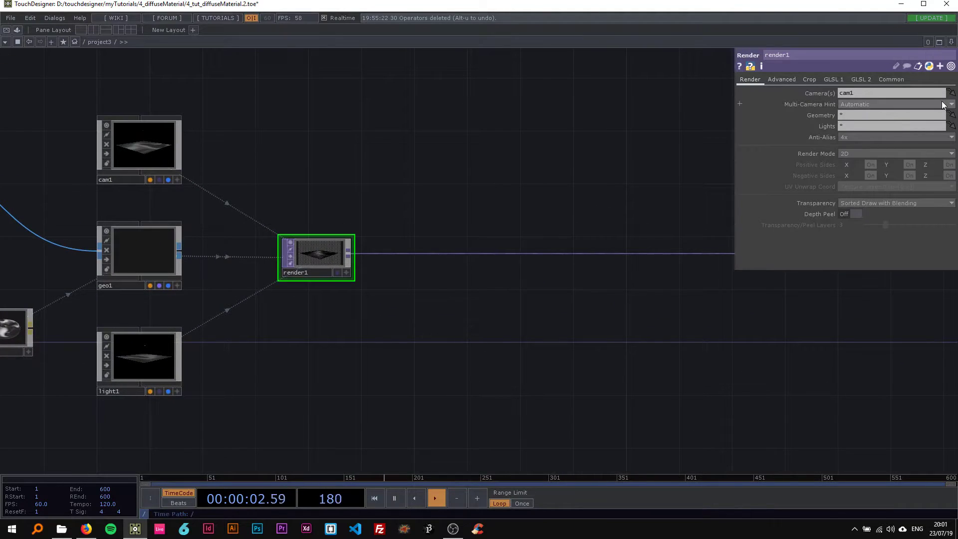
click(891, 79)
click(950, 93)
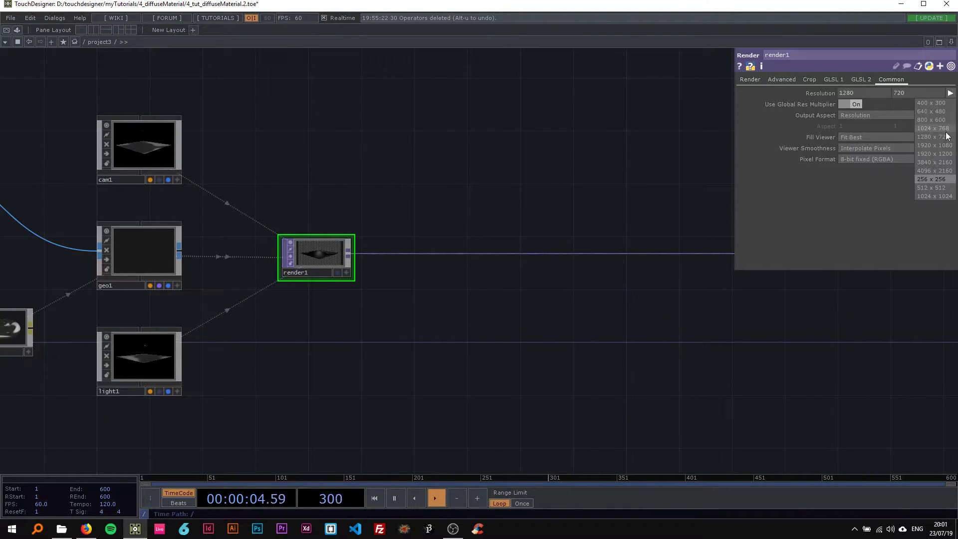
click(945, 154)
click(950, 93)
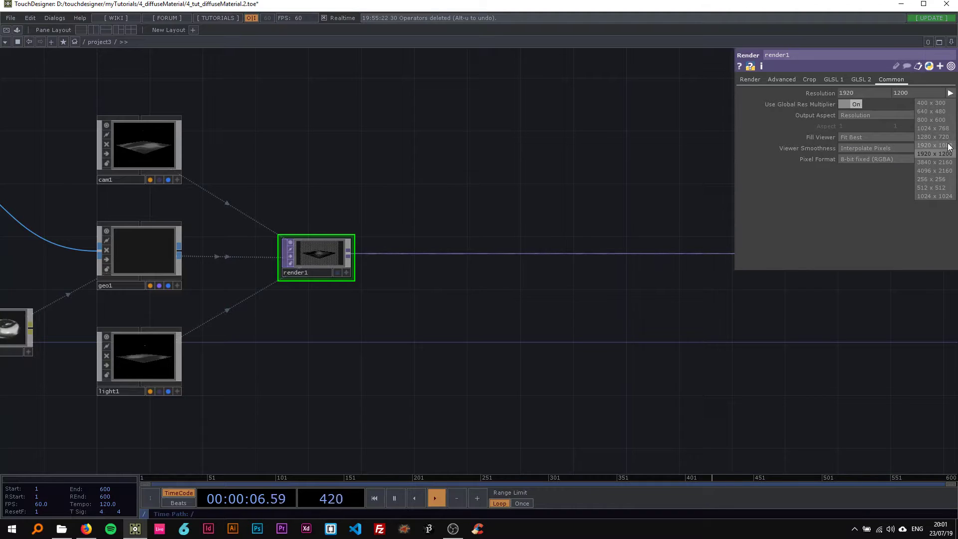
key(F1)
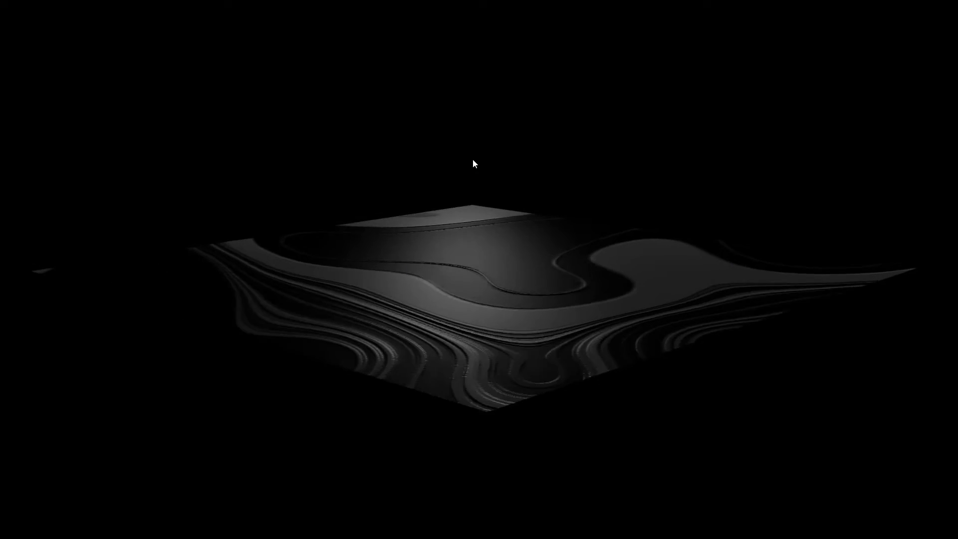
key(Escape)
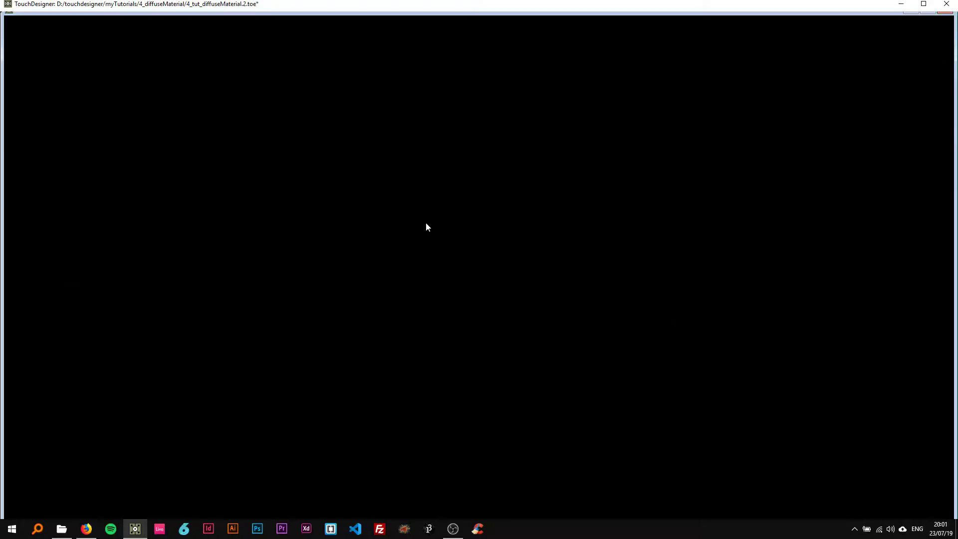
- Review the noise-to-render chain, selecting noise2, and preview the lit grid full screen in Perform mode
drag(140, 243, 507, 249)
scroll(507, 249, down, 2)
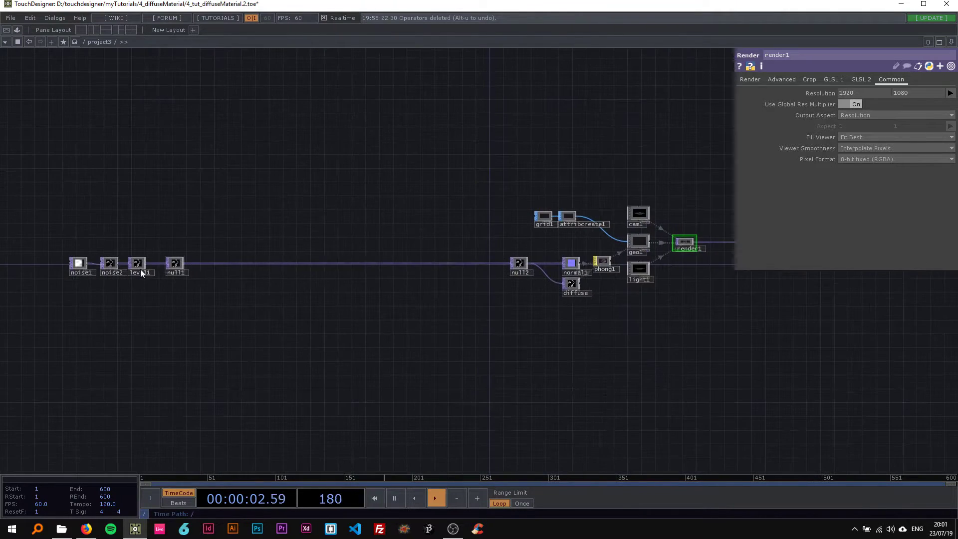
scroll(123, 273, up, 4)
click(101, 258)
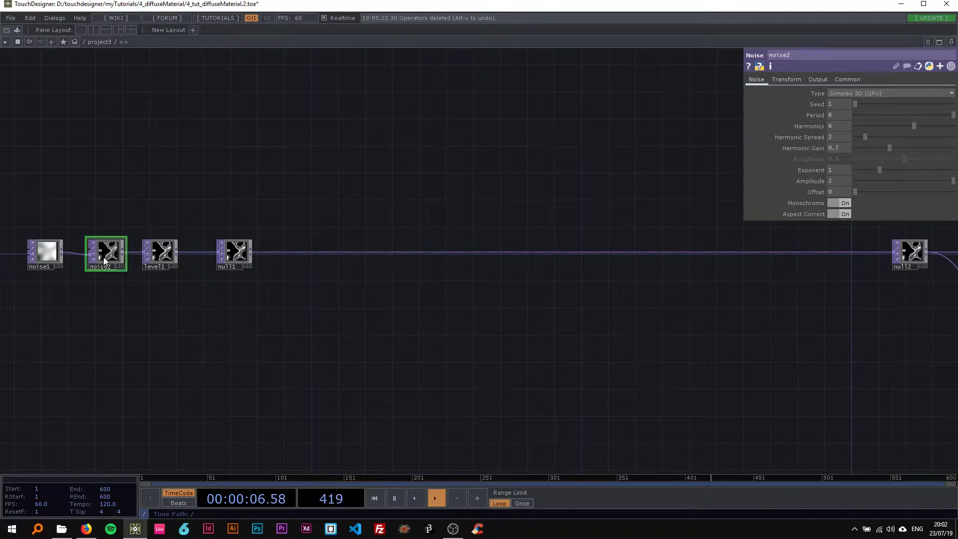
drag(721, 195, 443, 201)
drag(708, 219, 354, 225)
scroll(358, 228, right, 2)
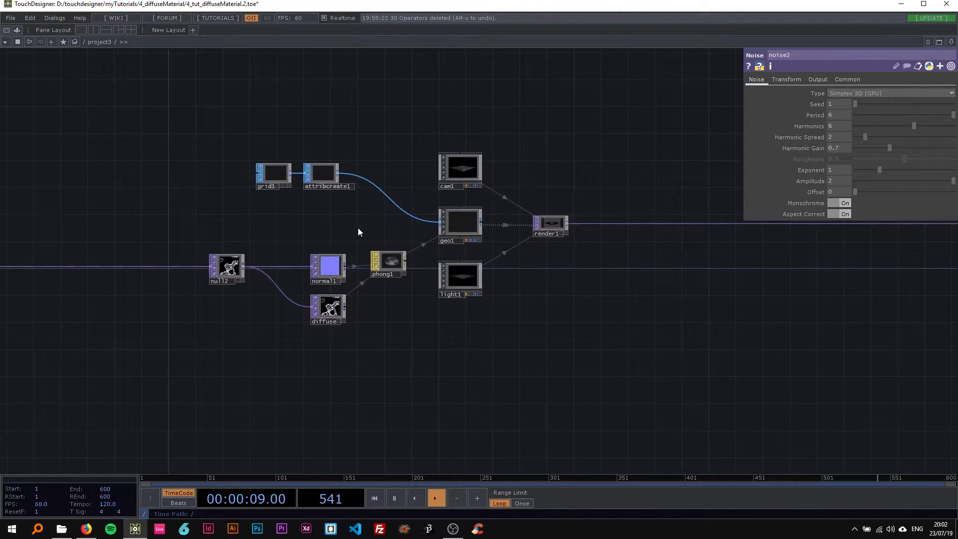
scroll(365, 235, up, 4)
drag(420, 271, 245, 277)
key(F1)
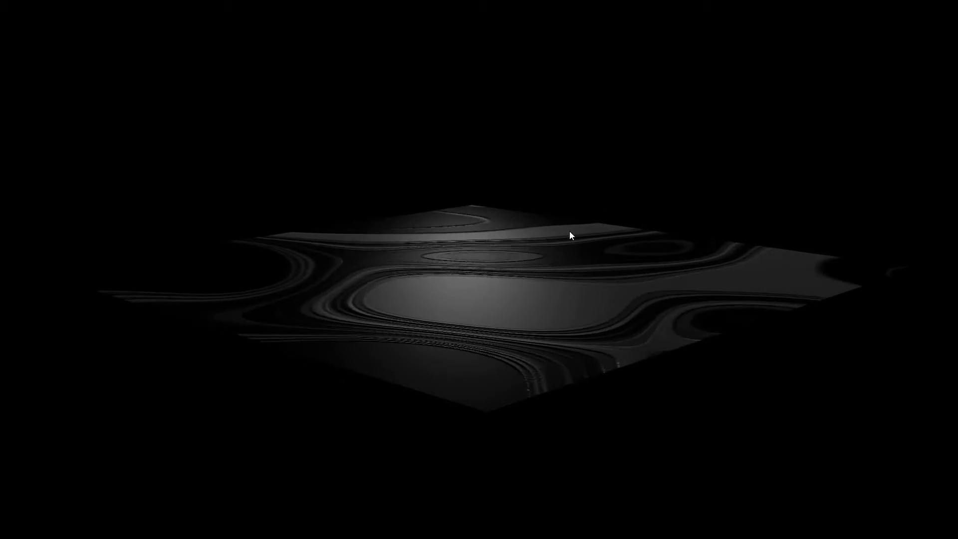
key(Escape)
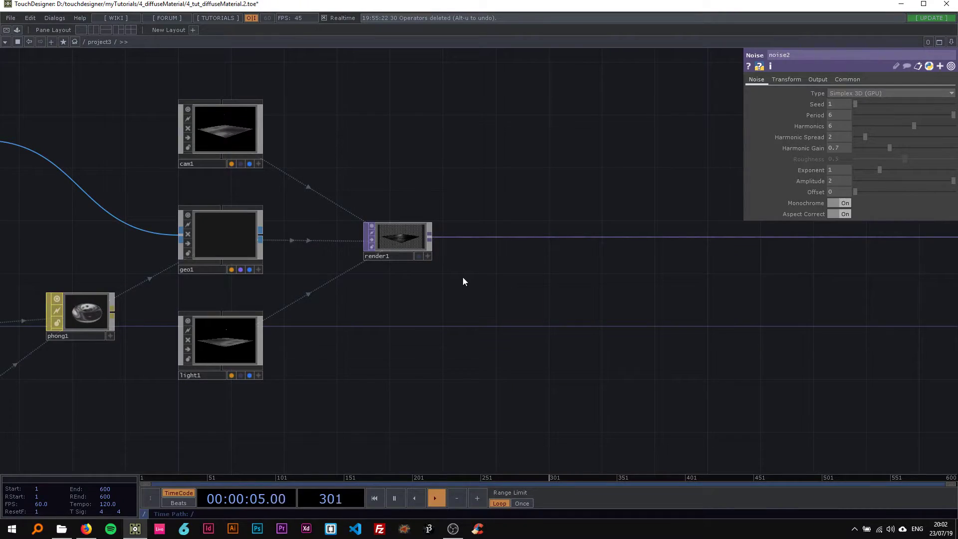
- Insert a Composite TOP into the wire between null1 and null2, closer to null2
scroll(457, 278, down, 3)
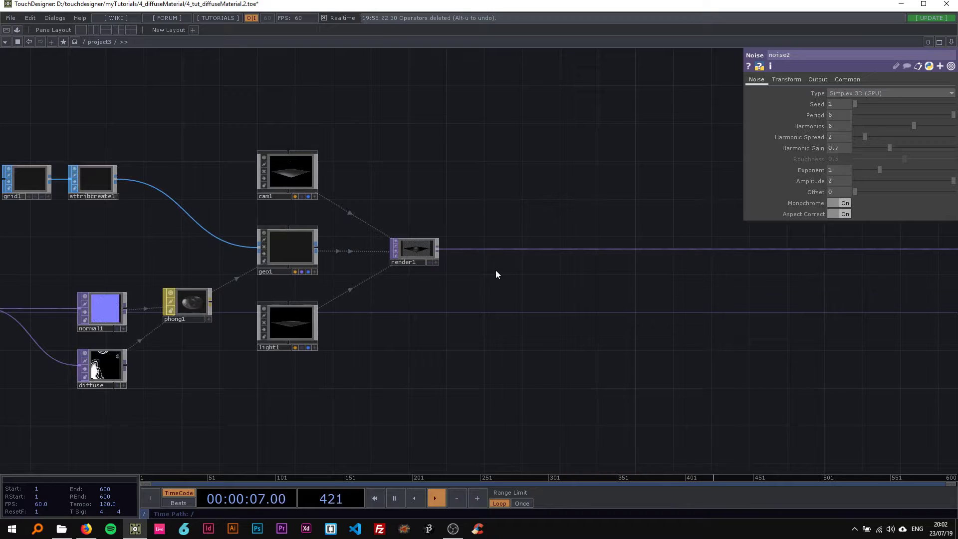
scroll(468, 285, left, 5)
drag(321, 349, 505, 346)
drag(286, 371, 684, 369)
drag(389, 371, 526, 352)
scroll(527, 353, down, 3)
drag(237, 263, 343, 248)
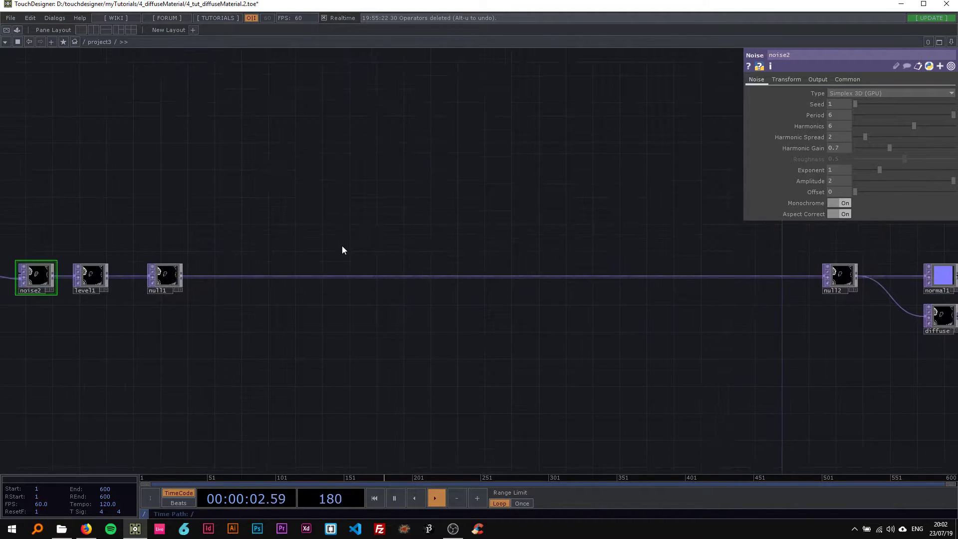
drag(260, 261, 208, 254)
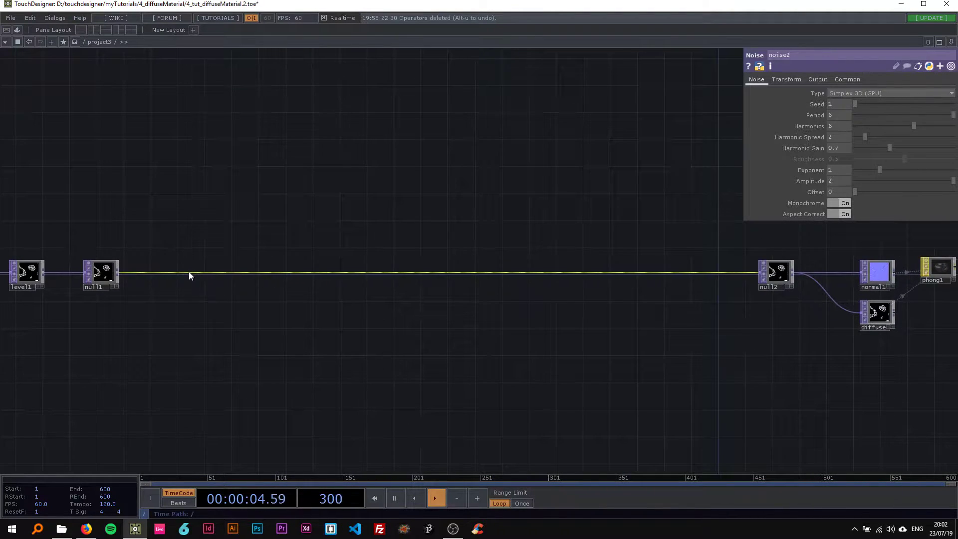
right_click(189, 272)
click(199, 265)
text(comp)
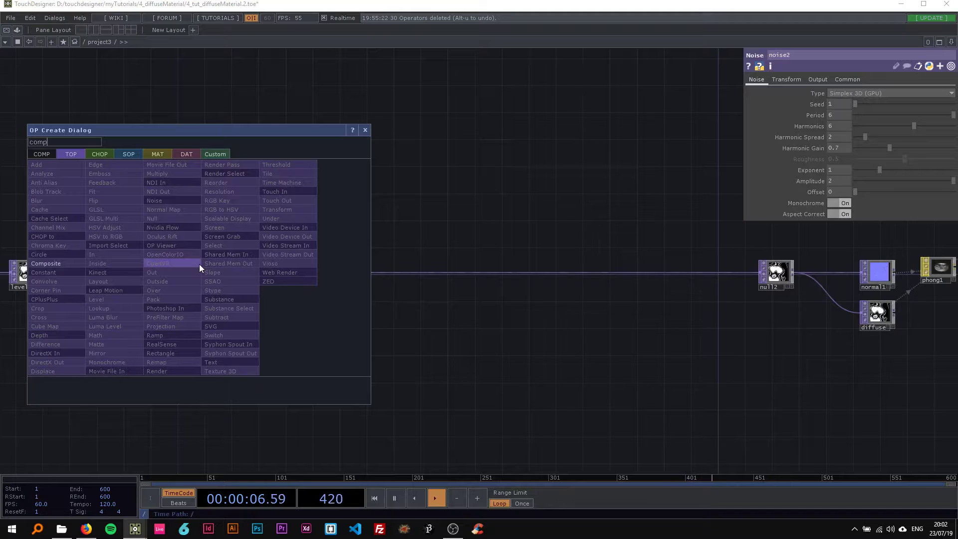
click(79, 263)
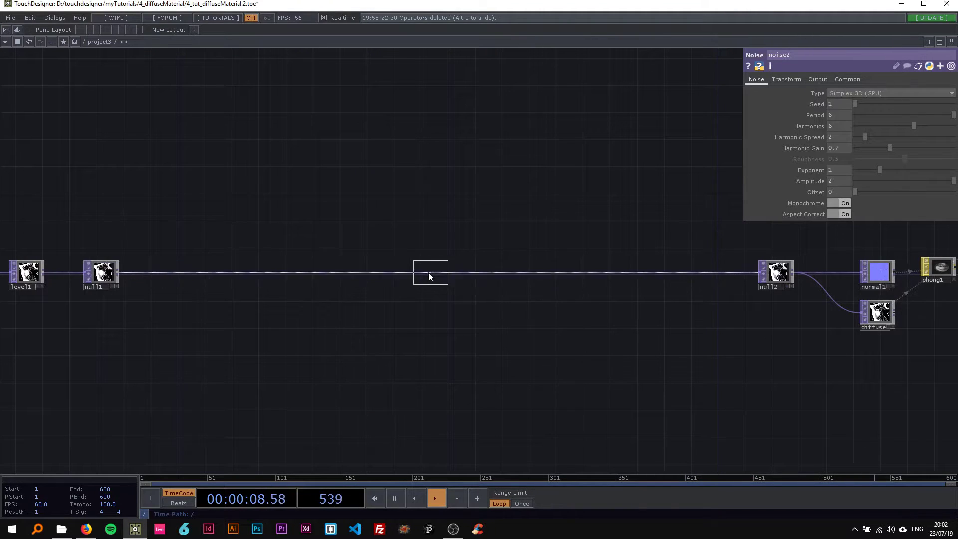
click(492, 272)
- Set comp1's Operation to Add
drag(425, 243, 504, 221)
scroll(504, 220, up, 2)
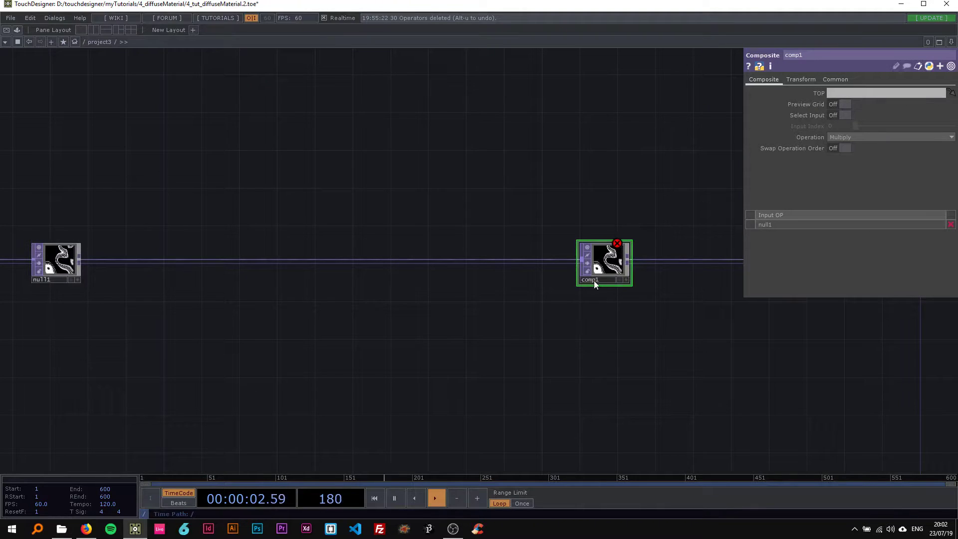
click(848, 139)
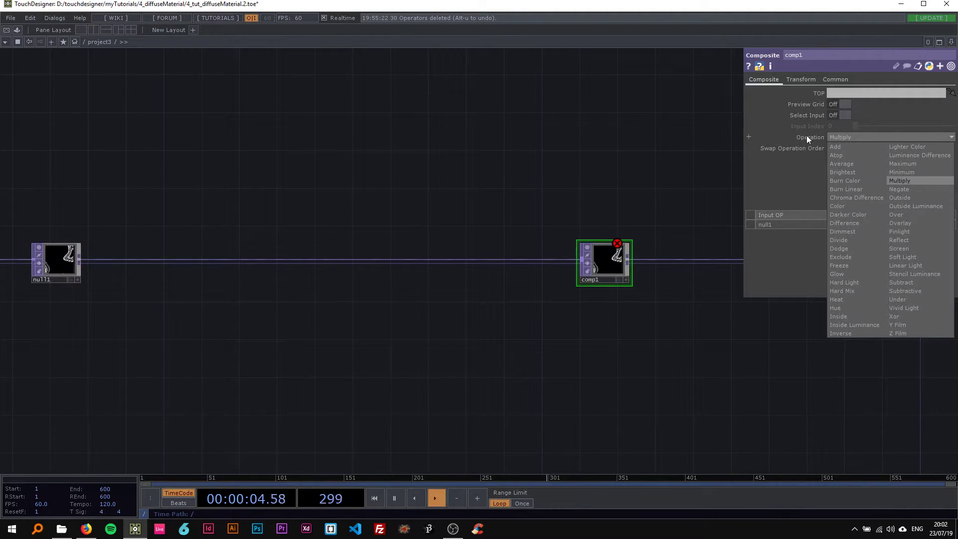
click(836, 145)
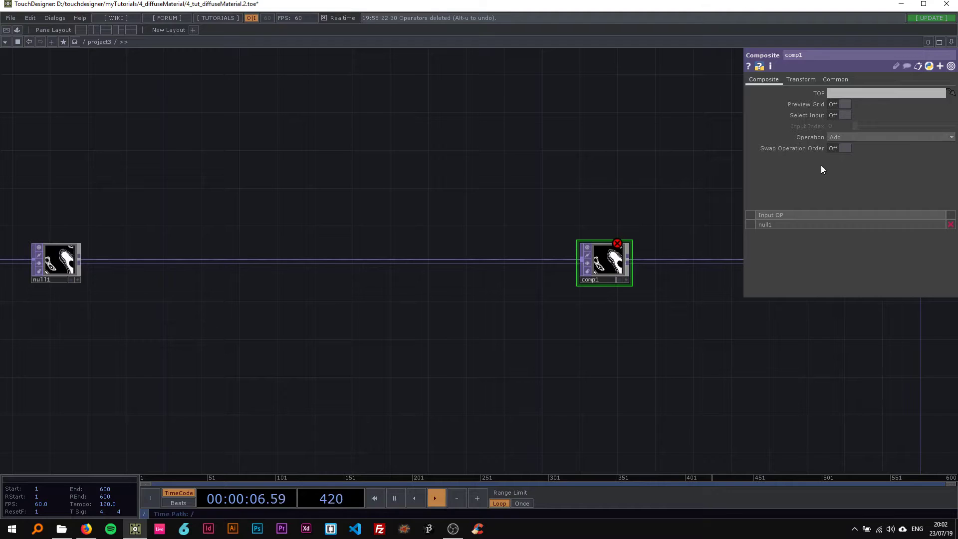
- Add a Feedback TOP fed by null1, place it above the main wire and set its Target TOP to comp1
drag(304, 219, 327, 220)
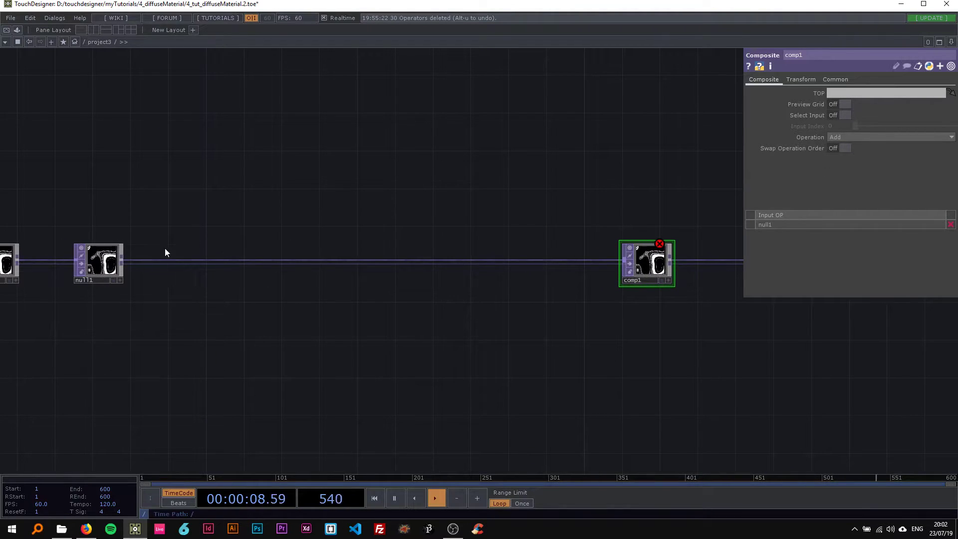
key(Tab)
text(fe)
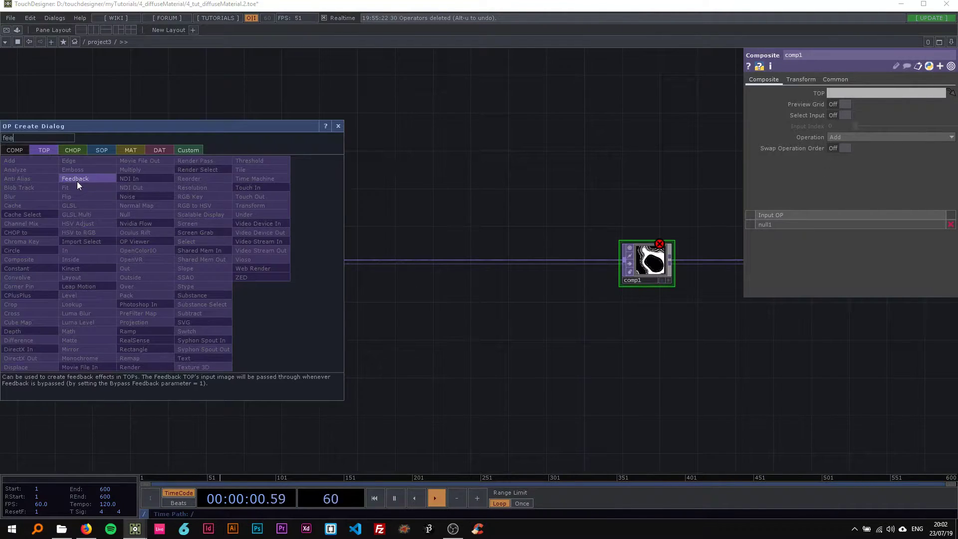
click(75, 179)
click(199, 186)
drag(659, 260, 241, 188)
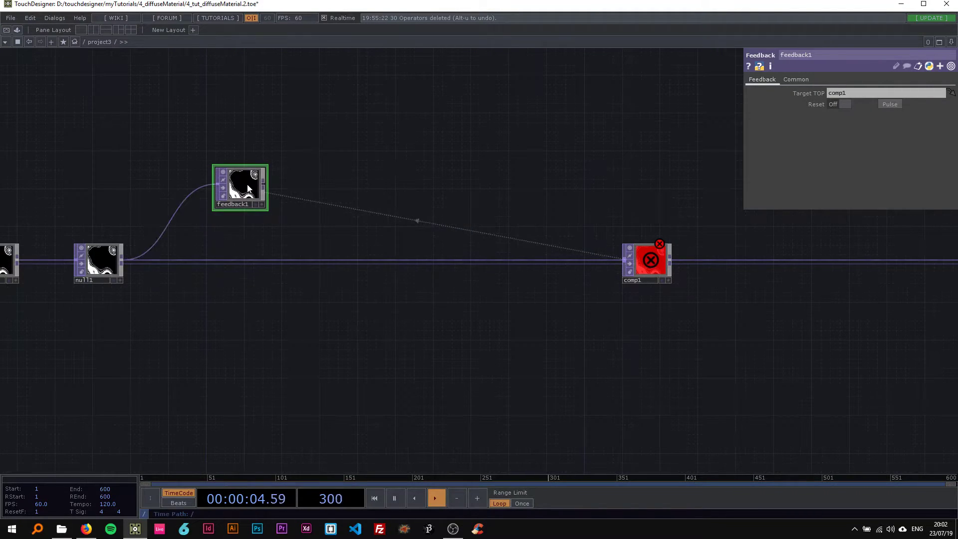
- Connect a Blur TOP to feedback1's output, placed just to its right, with Filter Size 11
drag(307, 173, 223, 169)
drag(547, 264, 650, 264)
drag(231, 200, 245, 208)
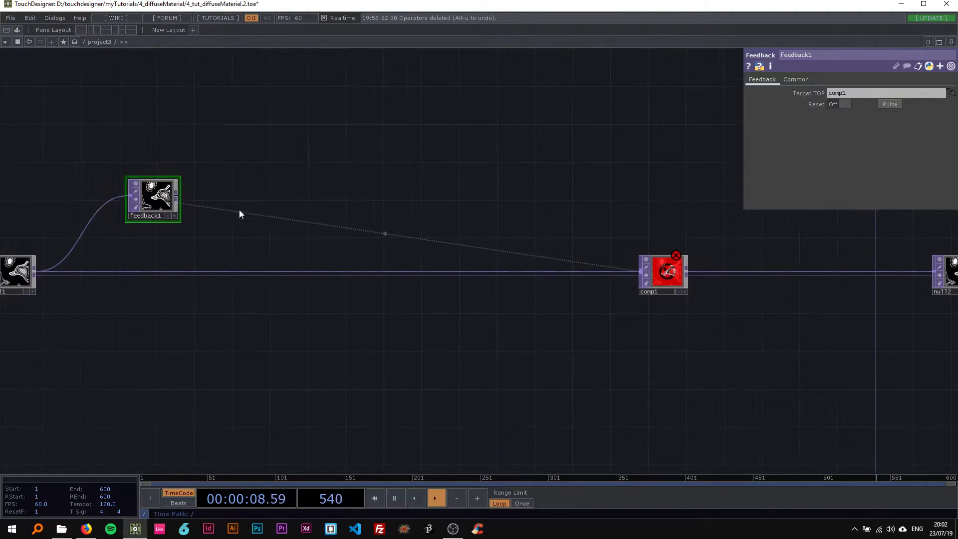
right_click(178, 195)
text(blu)
key(Return)
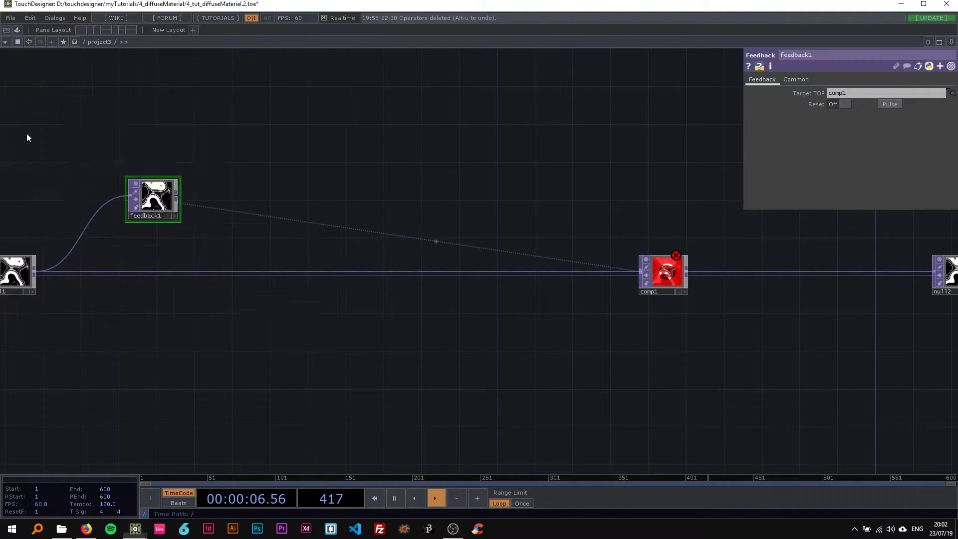
click(234, 201)
scroll(433, 216, up, 3)
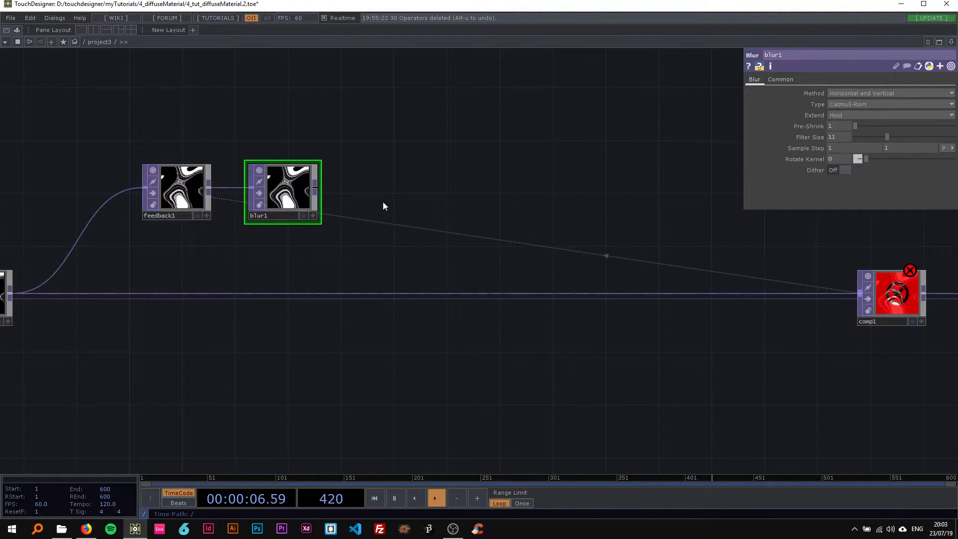
- Branch a second Blur TOP off blur1's output and place it above and to the right of blur1
drag(316, 196, 252, 199)
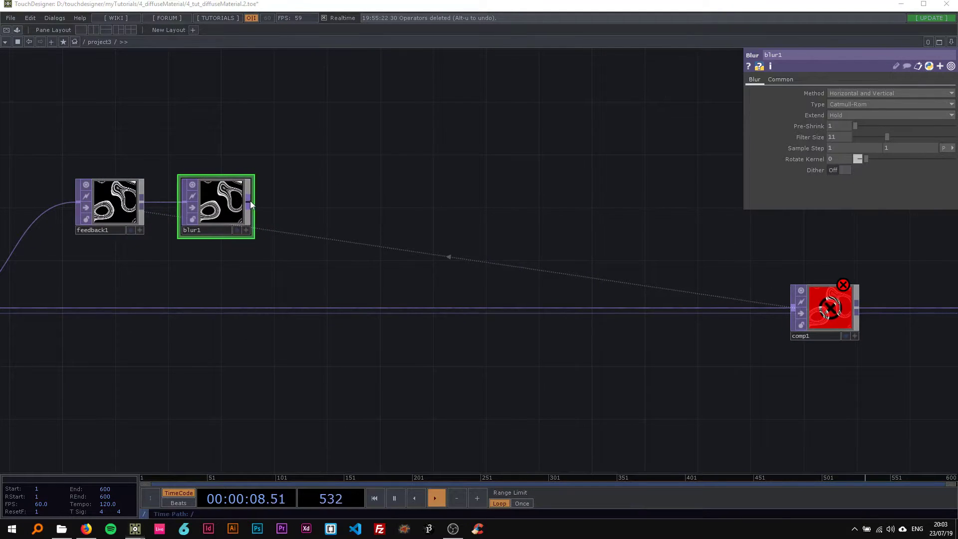
right_click(250, 200)
click(101, 143)
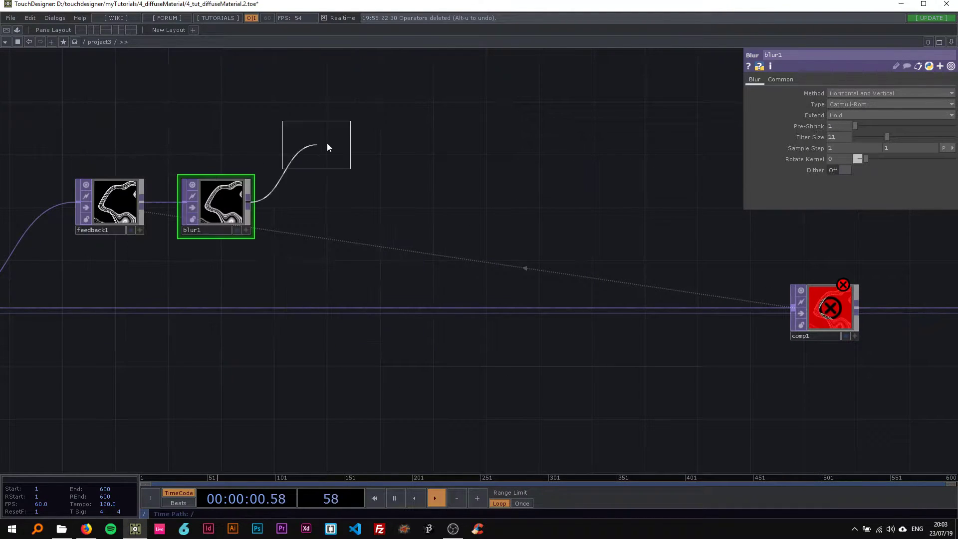
click(333, 133)
drag(400, 142, 284, 149)
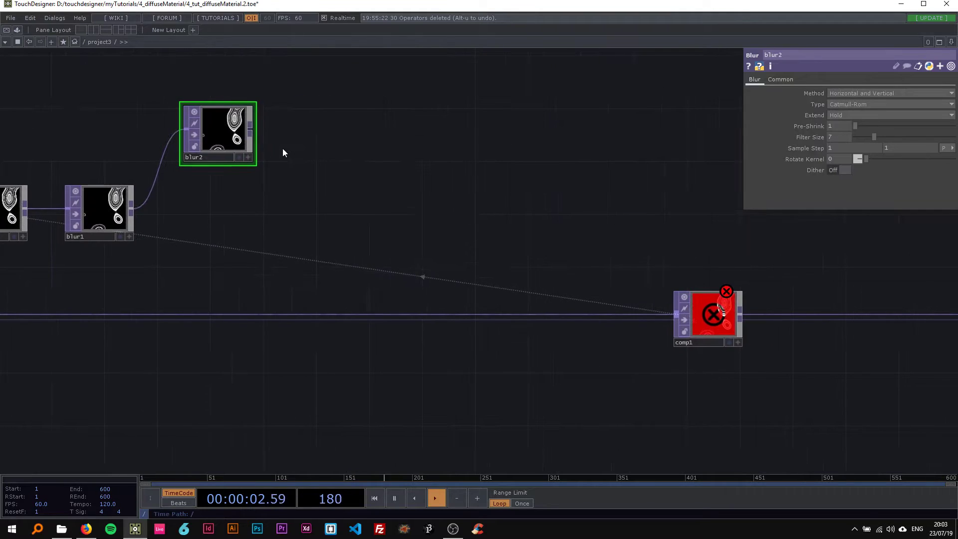
- Branch a Composite TOP off blur1's output and place it to the right, below blur2
right_click(131, 207)
text(comp)
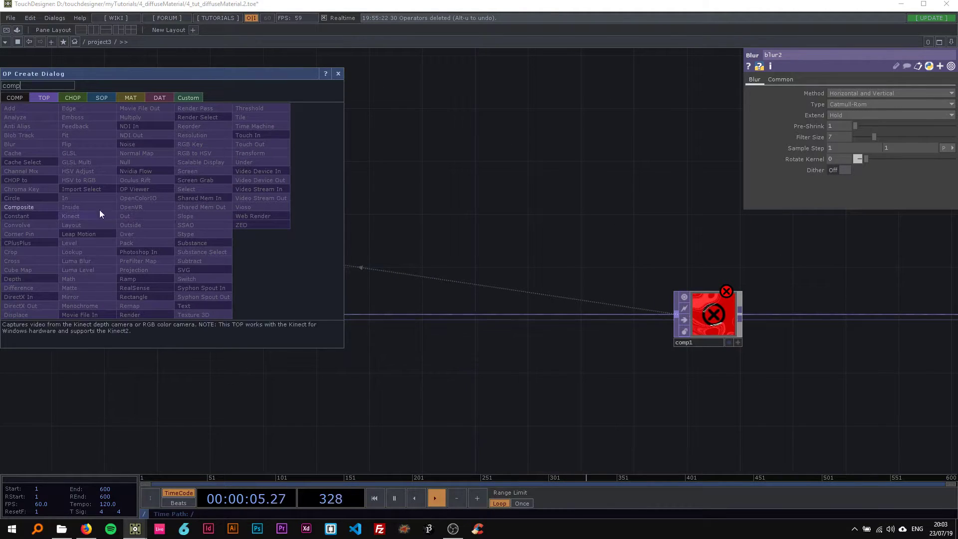
key(Return)
click(318, 208)
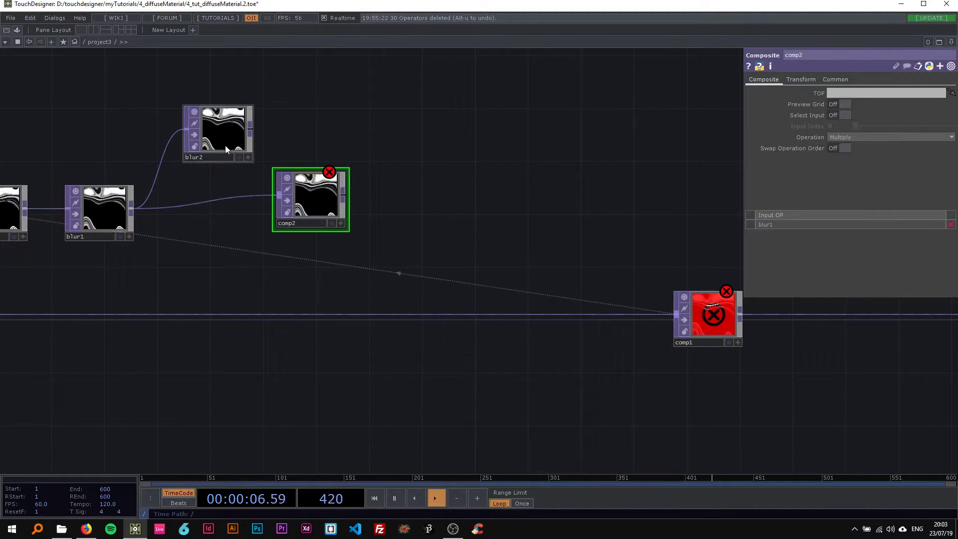
- Set blur2's Pre-Shrink to 2 and Filter Size to 6, and connect its output to comp2's input
click(236, 138)
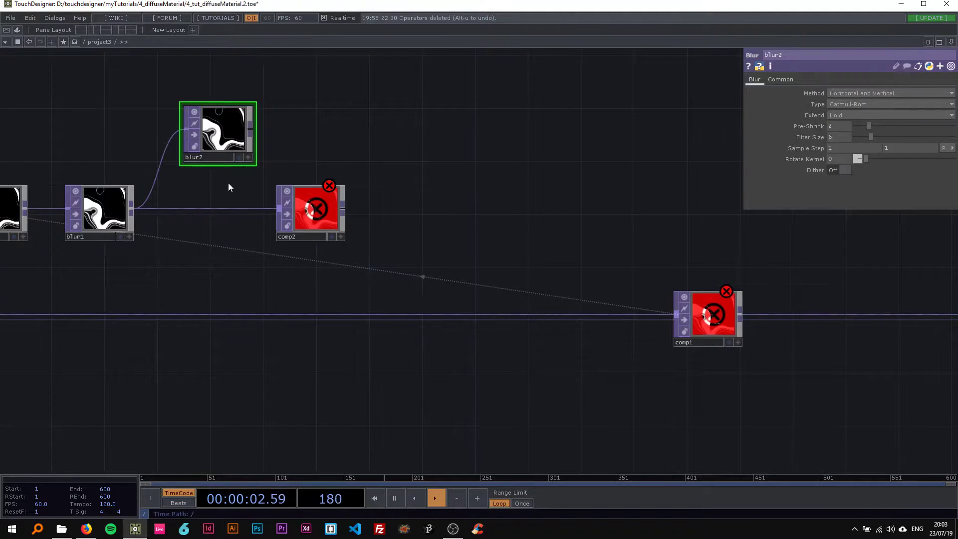
drag(231, 145, 257, 145)
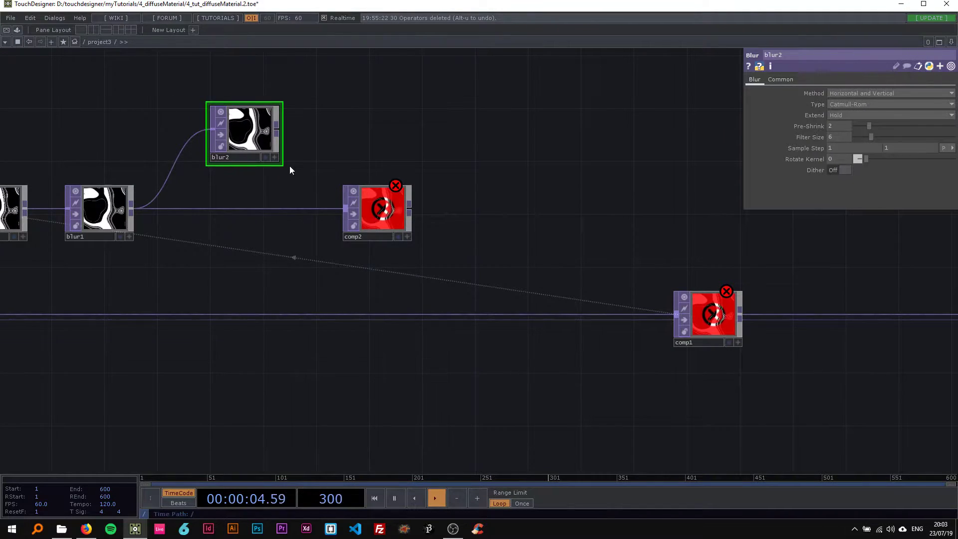
drag(334, 205, 336, 214)
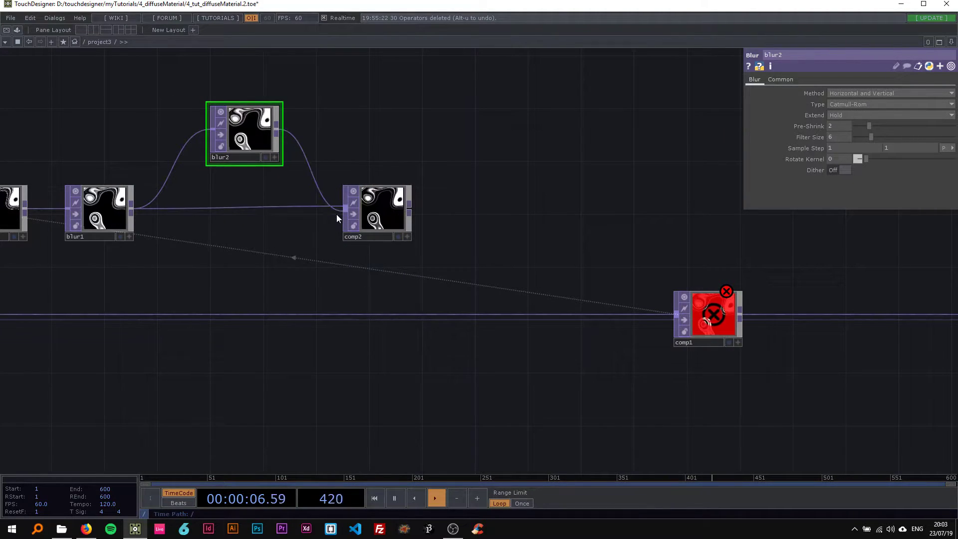
- Set comp2's Operation to Subtract and inspect its output up close
click(376, 216)
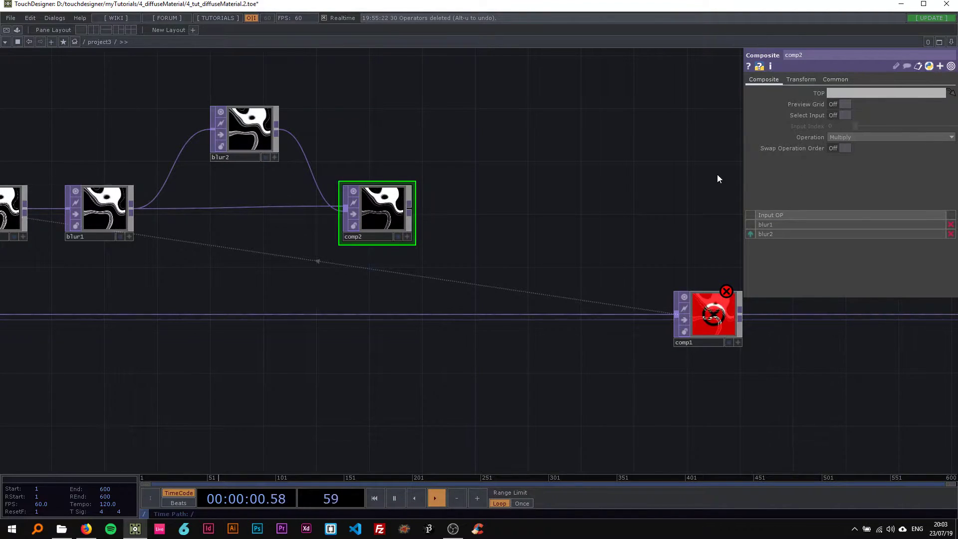
click(843, 138)
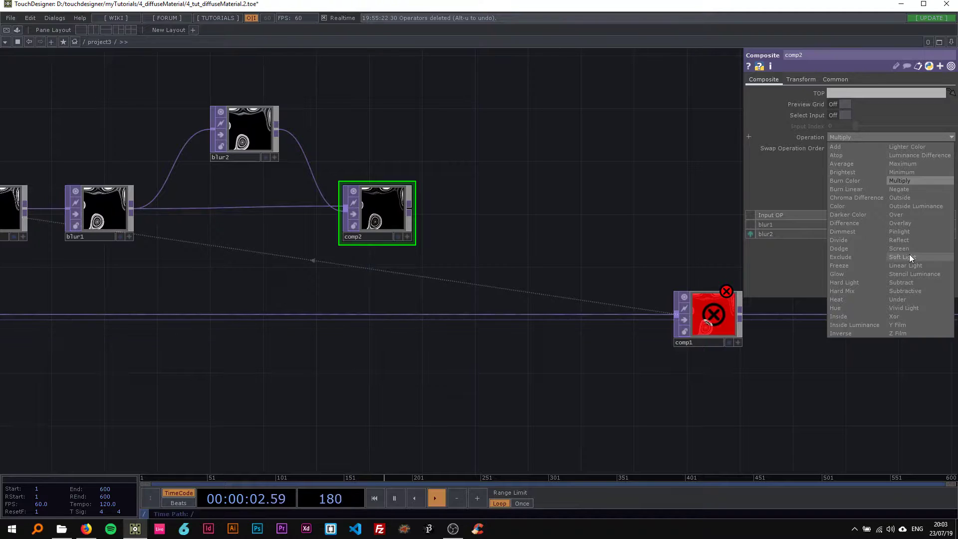
click(903, 282)
scroll(391, 224, up, 8)
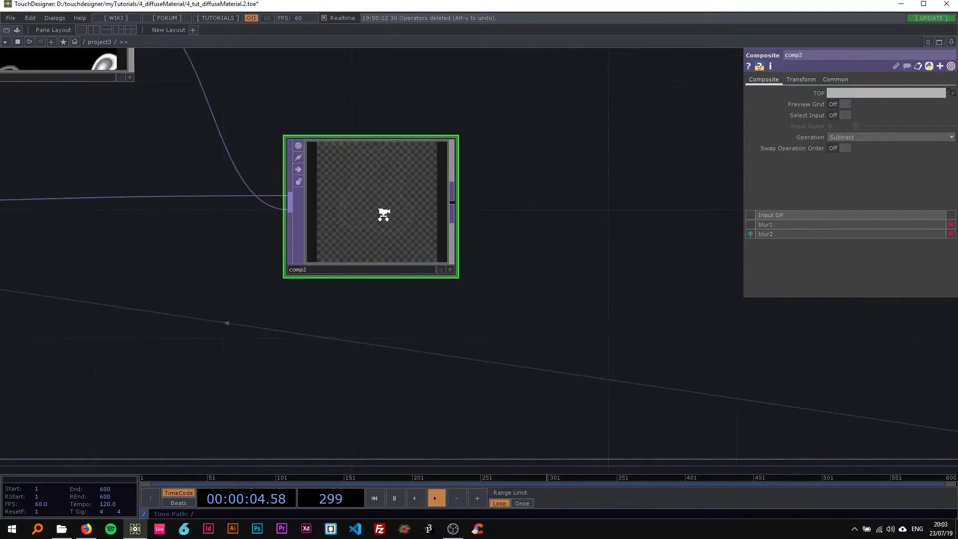
scroll(386, 183, down, 9)
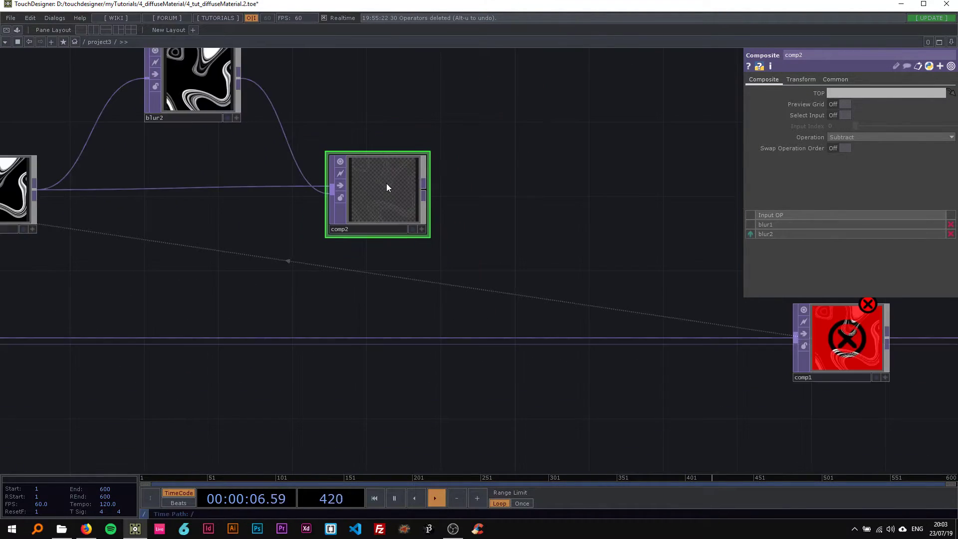
- Connect a Blur TOP to comp2's output and place it directly to its right
drag(365, 162, 420, 189)
drag(435, 146, 439, 149)
drag(492, 203, 316, 200)
right_click(309, 216)
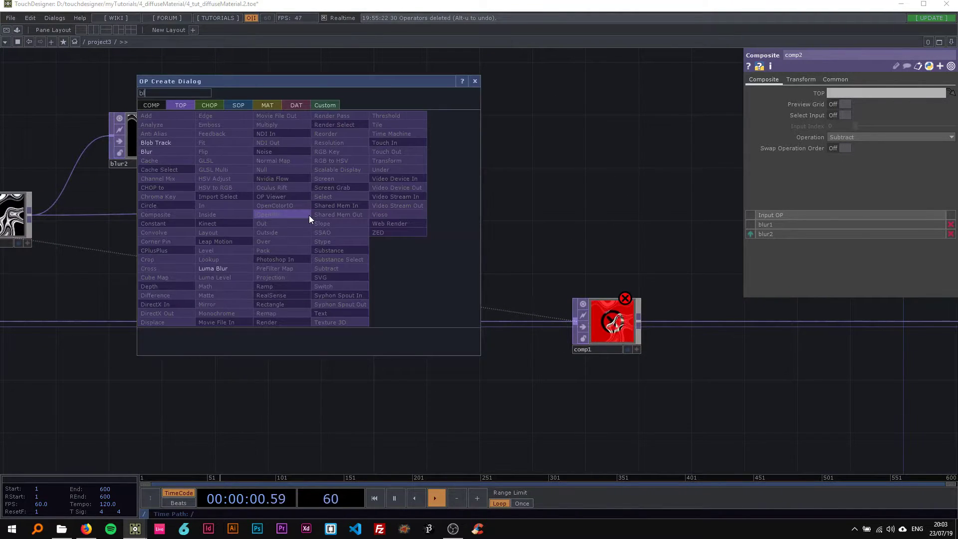
click(164, 155)
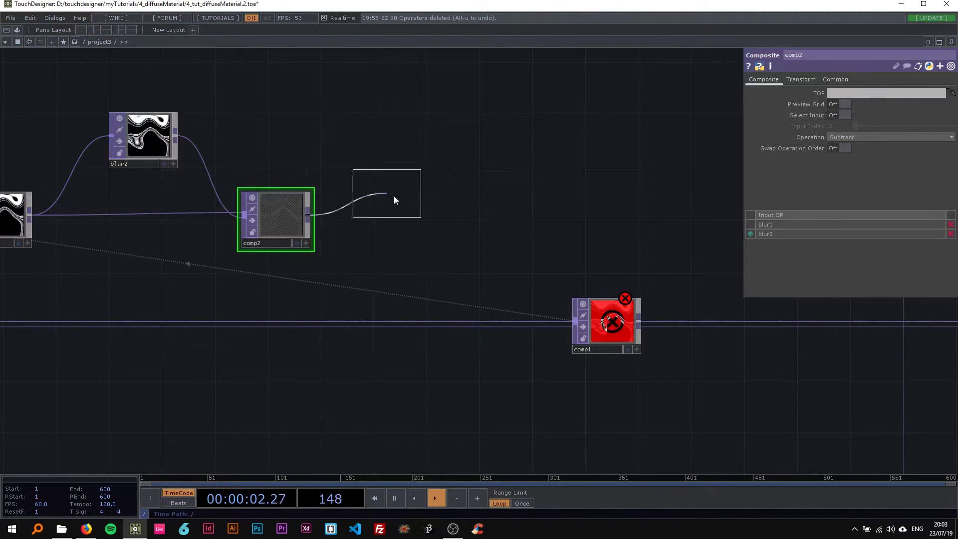
click(365, 220)
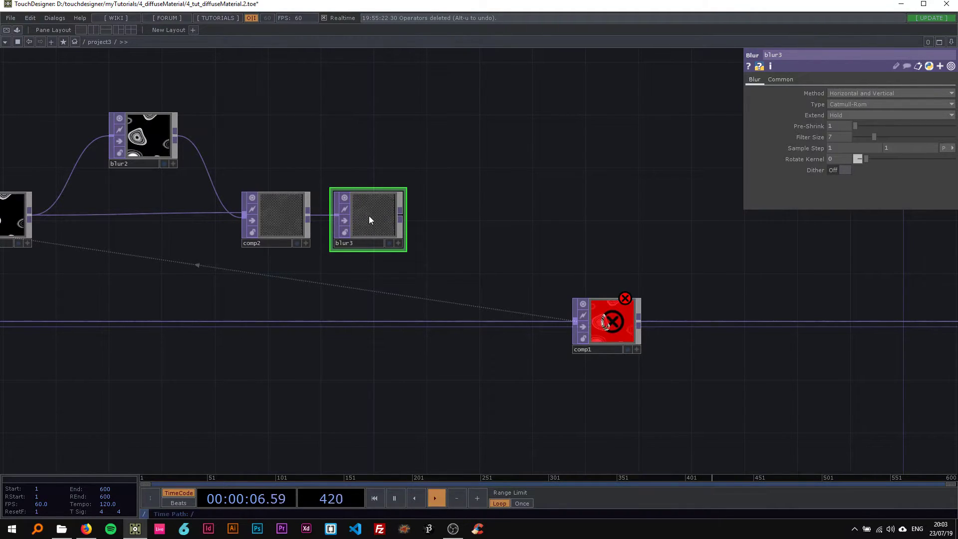
- Set blur2's Pre-Shrink to 3 and Filter Size to 15
drag(388, 153, 471, 160)
click(231, 144)
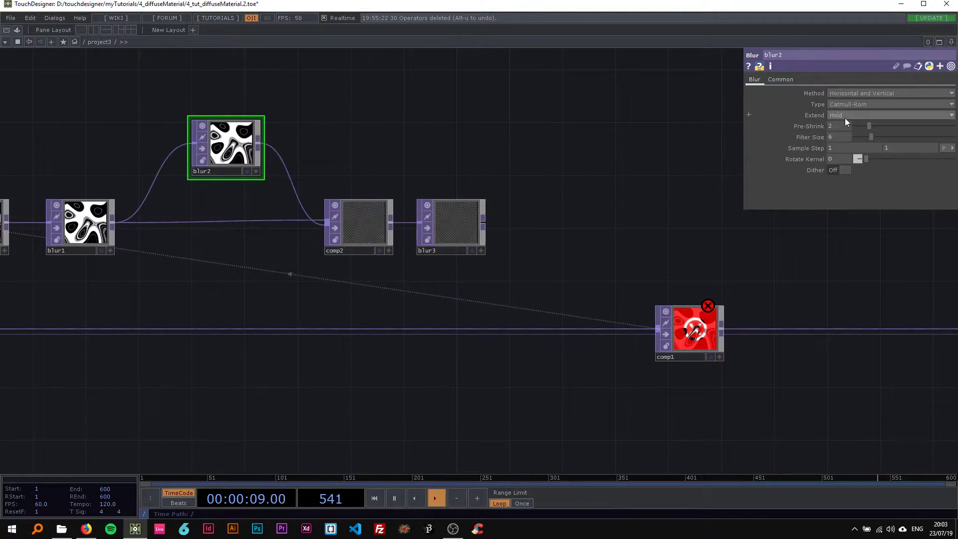
text(3)
click(839, 136)
text(15)
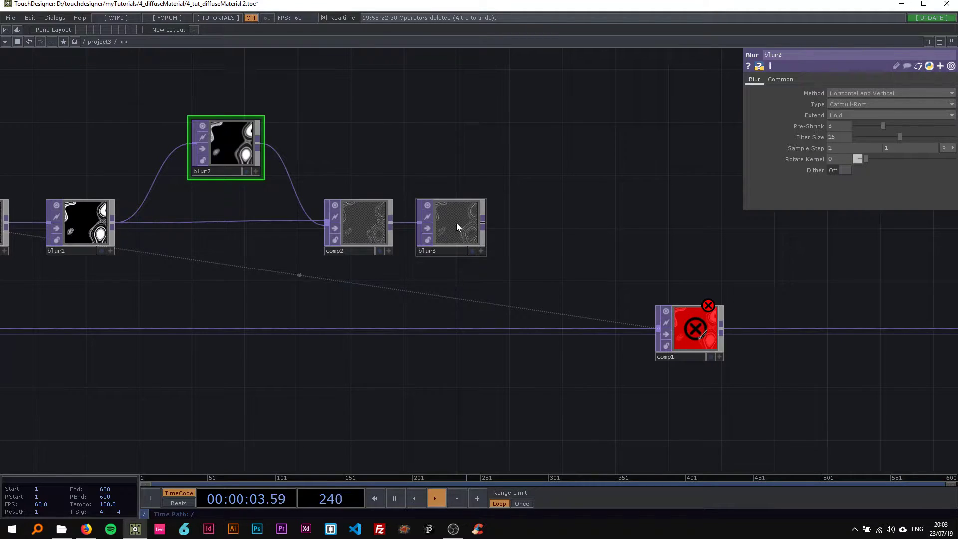
- Set blur3's Pre-Shrink to 2 and Filter Size to 6
click(457, 223)
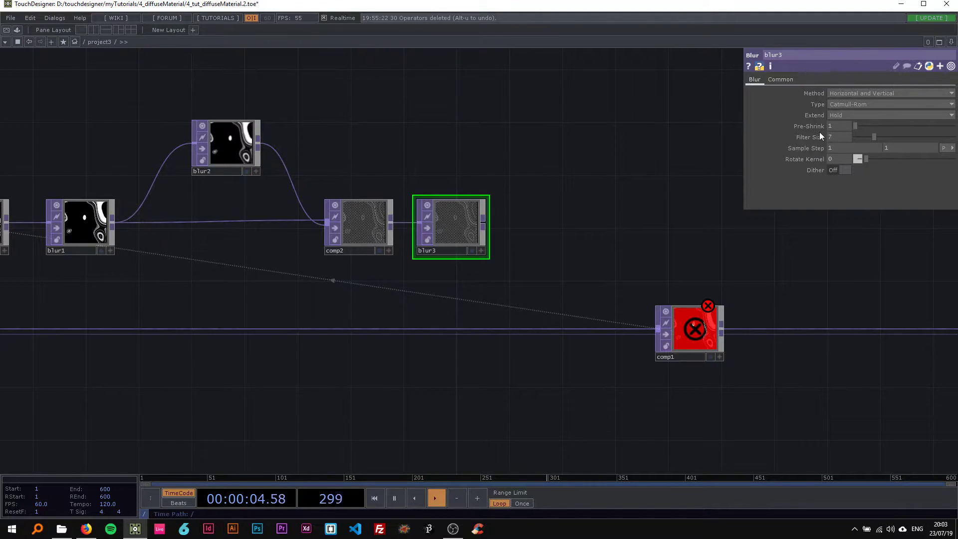
text(2)
drag(836, 136, 828, 136)
text(6)
key(Return)
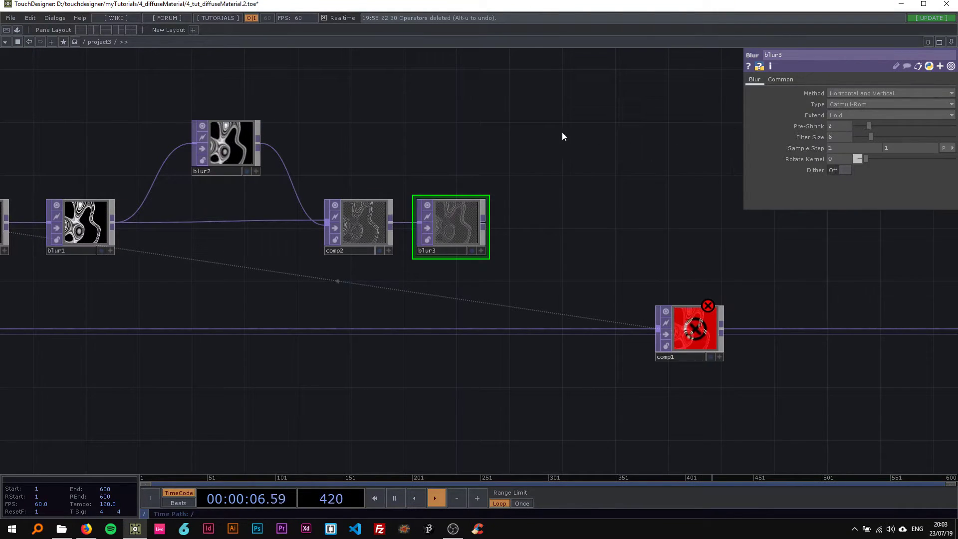
- Move comp1 slightly to the right and connect a Level TOP to blur3's output, directly to its right
drag(537, 185, 325, 132)
drag(480, 280, 613, 282)
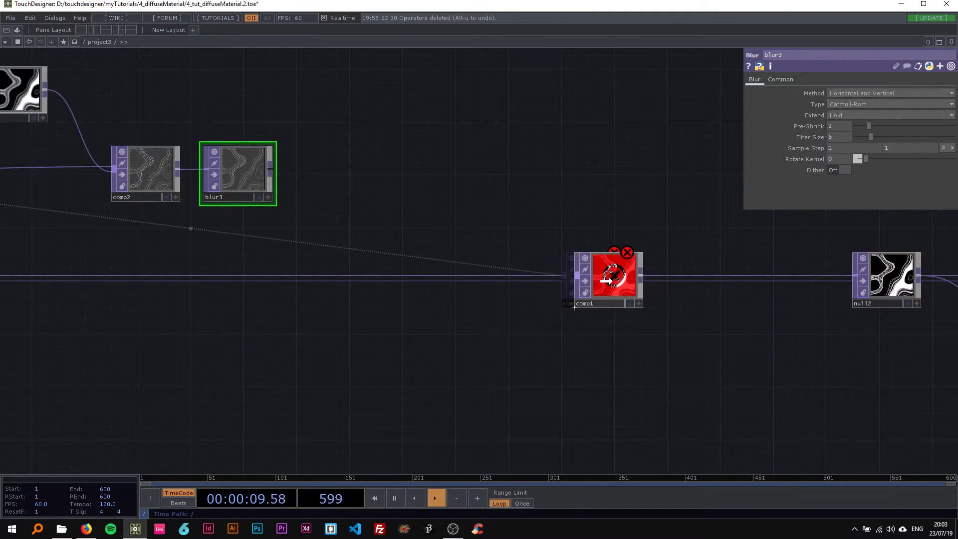
right_click(271, 169)
click(258, 171)
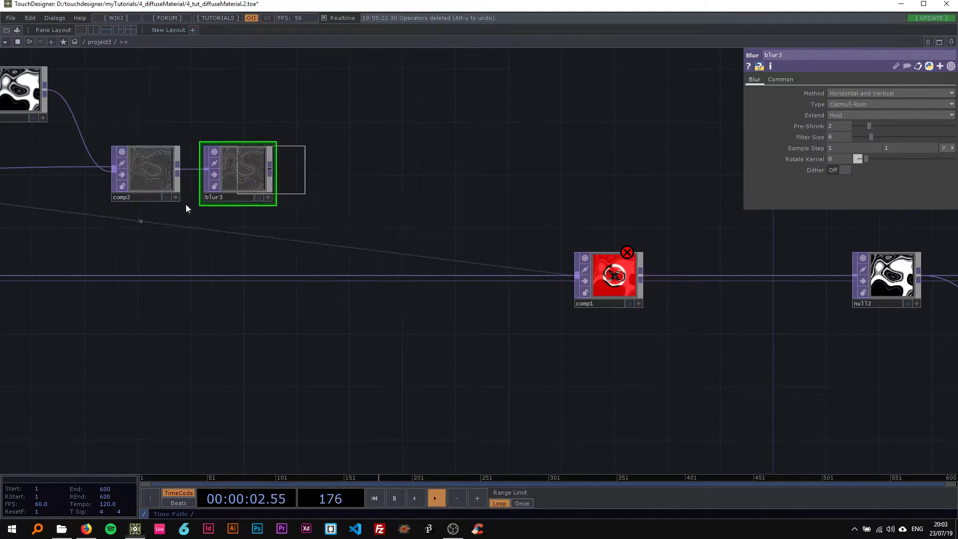
click(343, 178)
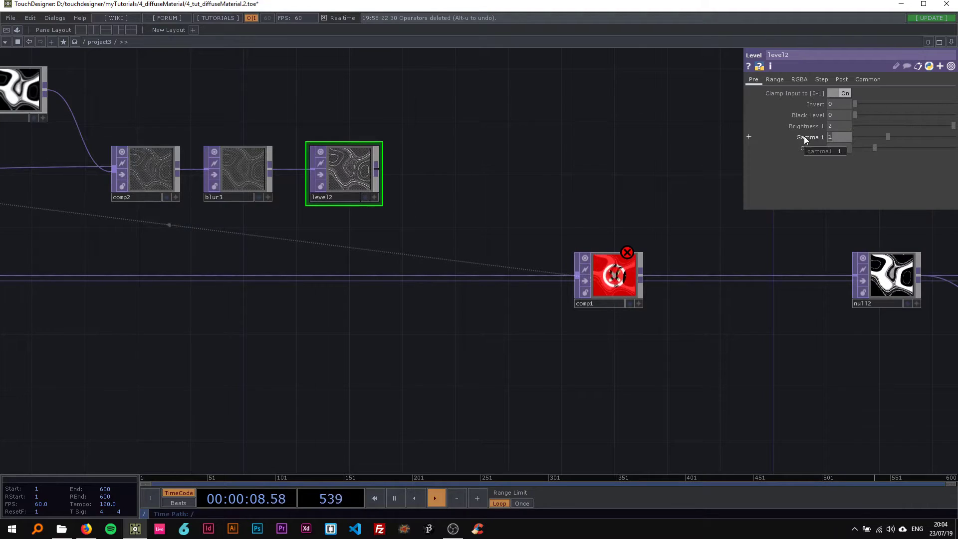
- Set level2's Brightness 1 to 2, Gamma 1 to 2.5 and Contrast to 2, and inspect its output up close
text(.5)
click(837, 148)
scroll(340, 153, up, 5)
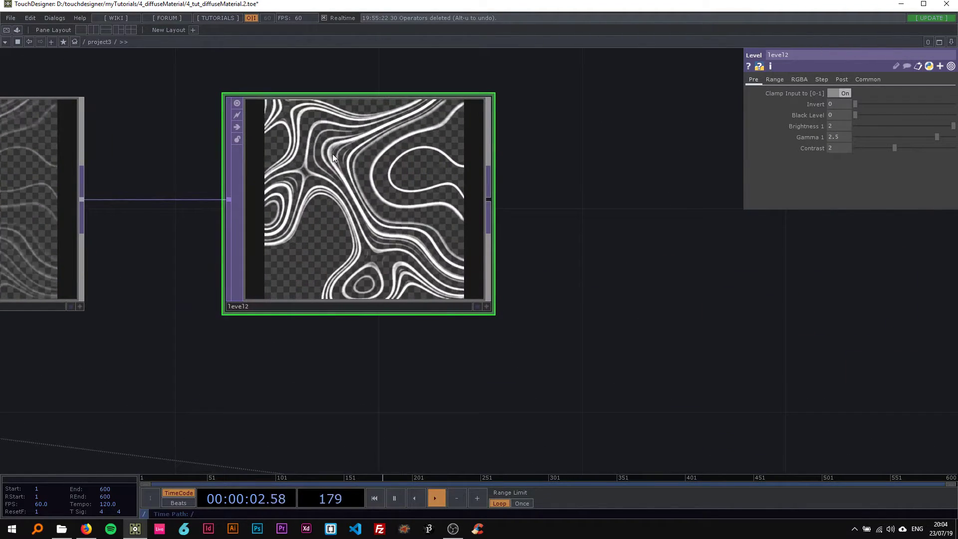
scroll(340, 147, down, 6)
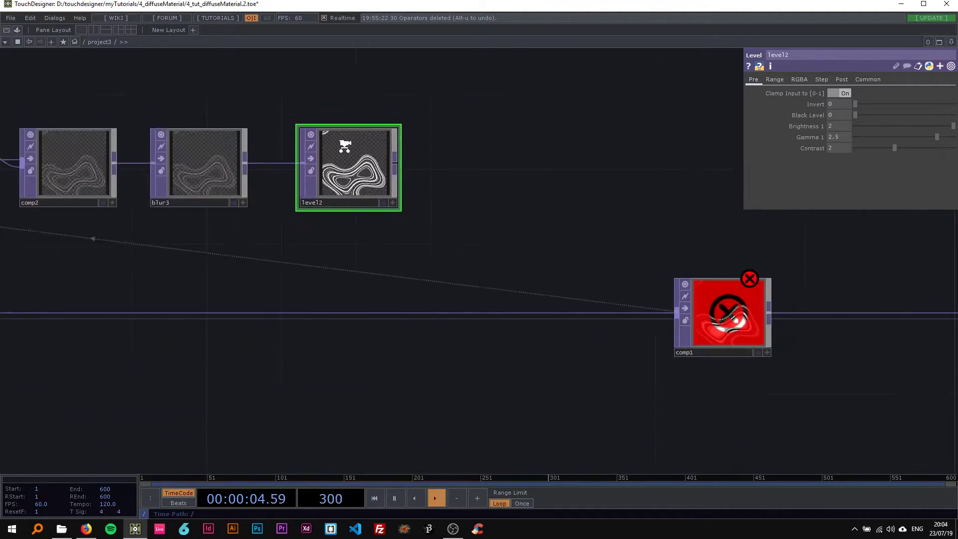
drag(433, 173, 352, 172)
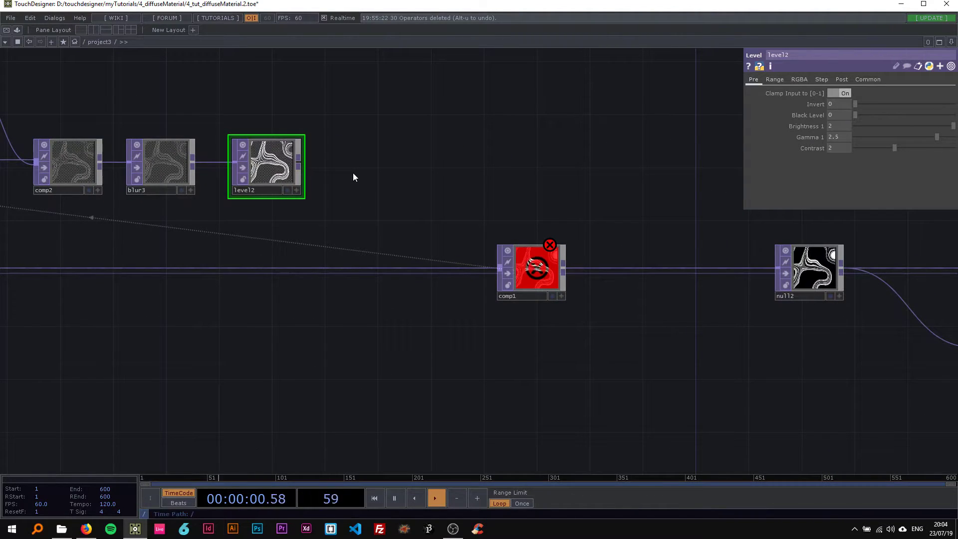
- Connect level2's output to comp1's input and inspect comp1's pattern up close
drag(297, 160, 481, 269)
scroll(558, 269, up, 5)
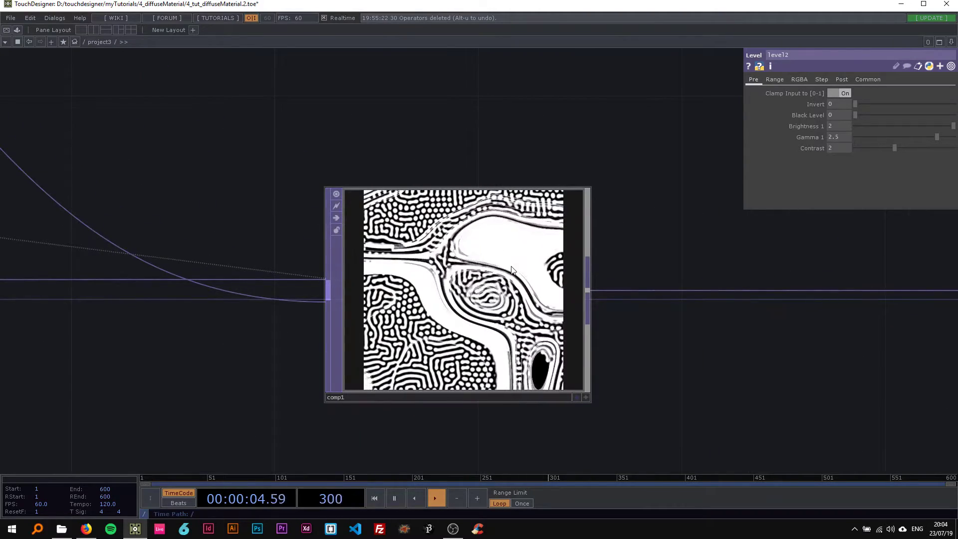
scroll(477, 278, down, 5)
- Display the bg TOP's output as the network background
drag(562, 267, 254, 255)
drag(652, 323, 158, 355)
scroll(683, 266, up, 2)
click(679, 263)
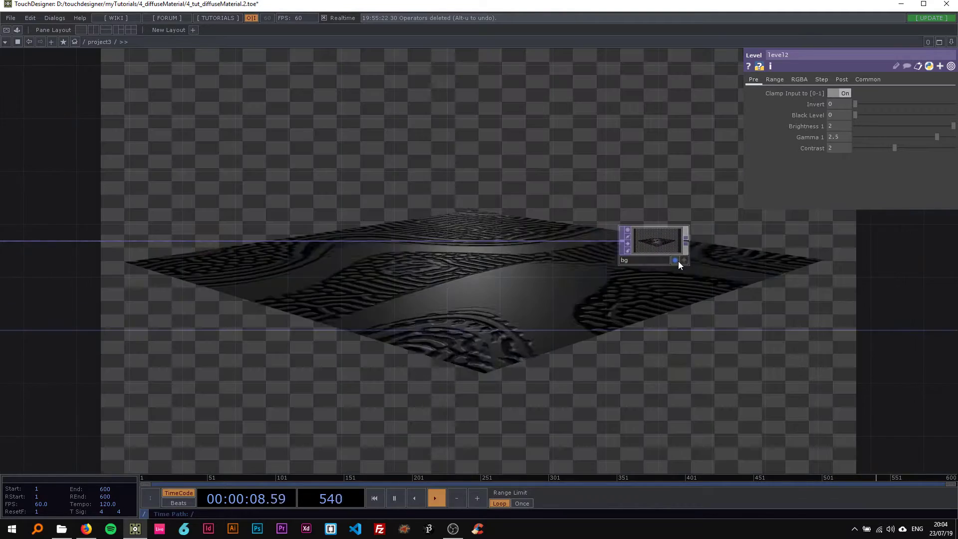
- Insert a Lookup TOP on the wire between render1 and bg
scroll(567, 305, left, 4)
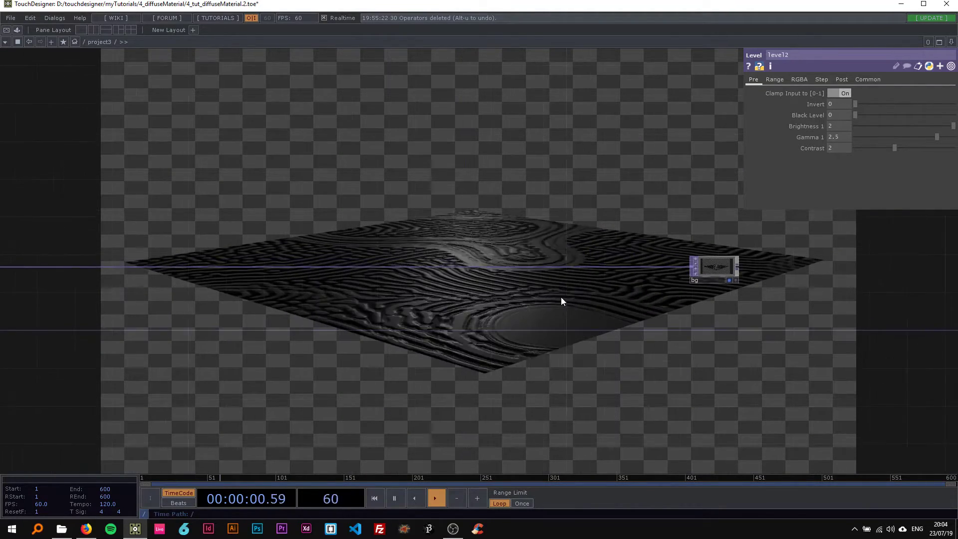
right_click(527, 266)
click(517, 269)
right_click(517, 269)
click(526, 259)
text(look)
click(448, 303)
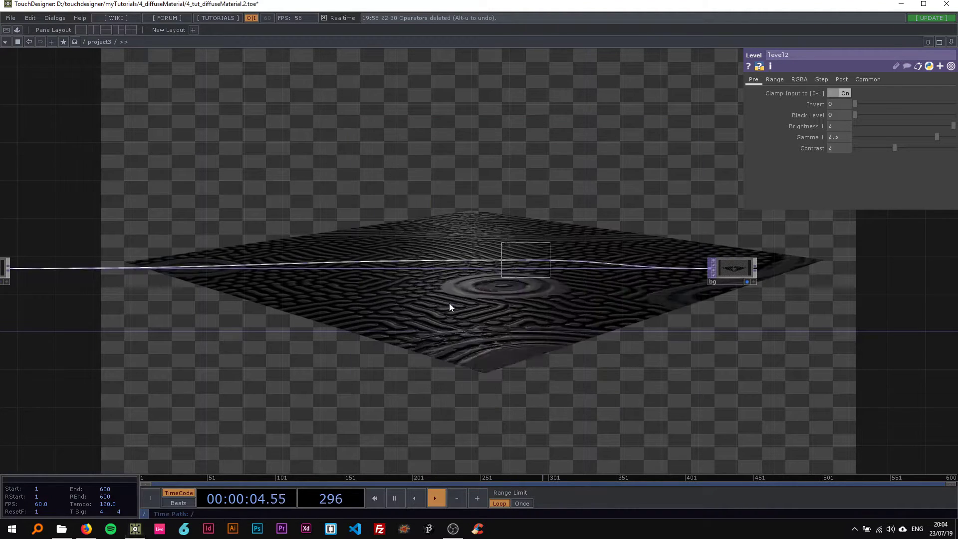
click(525, 271)
- Add a Ramp TOP below and to the left of lookup1 and connect it to lookup1's second input
key(Tab)
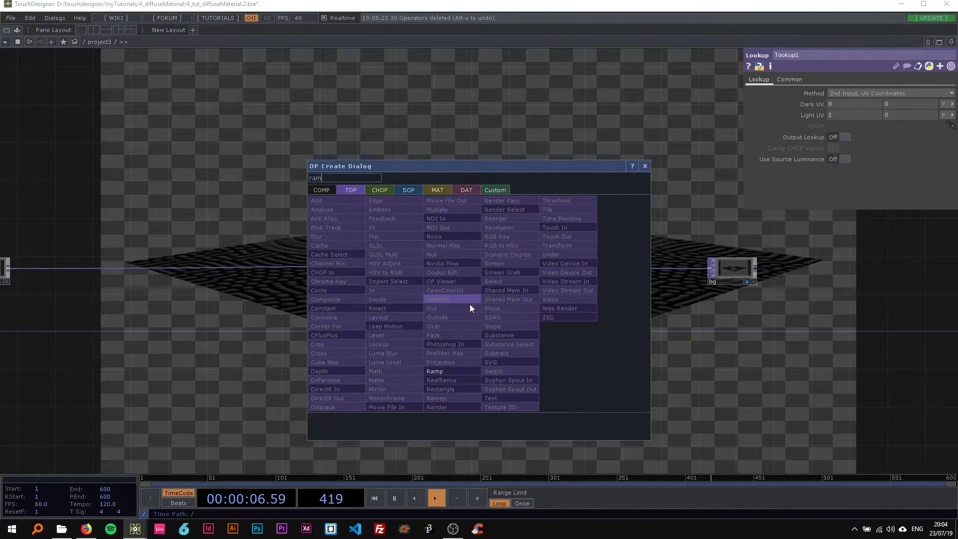
click(434, 371)
click(480, 325)
drag(480, 325, 512, 273)
drag(447, 314, 405, 321)
drag(338, 316, 383, 321)
- Insert a Level TOP between lookup1 and bg and set its Brightness 1 to 1.5
drag(667, 283, 477, 272)
right_click(470, 262)
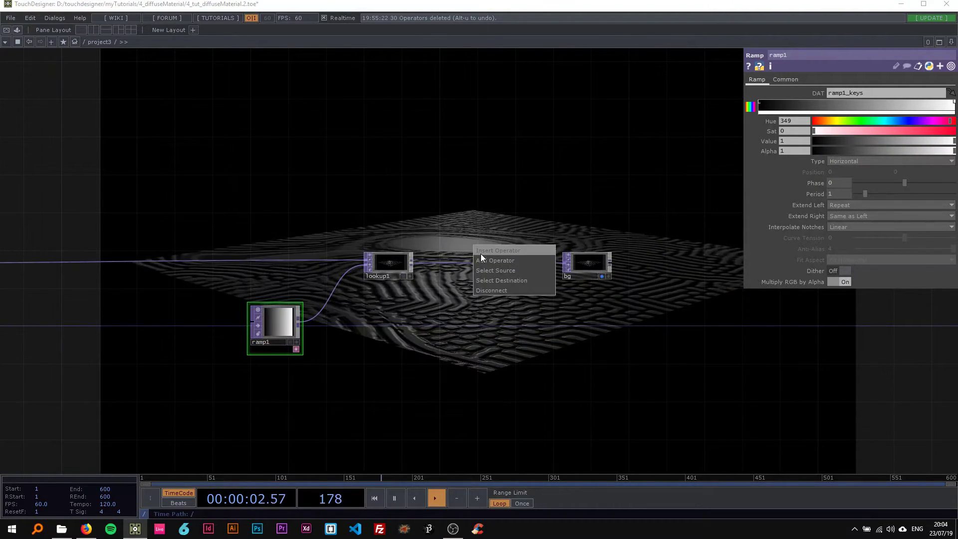
click(480, 254)
click(447, 262)
click(478, 265)
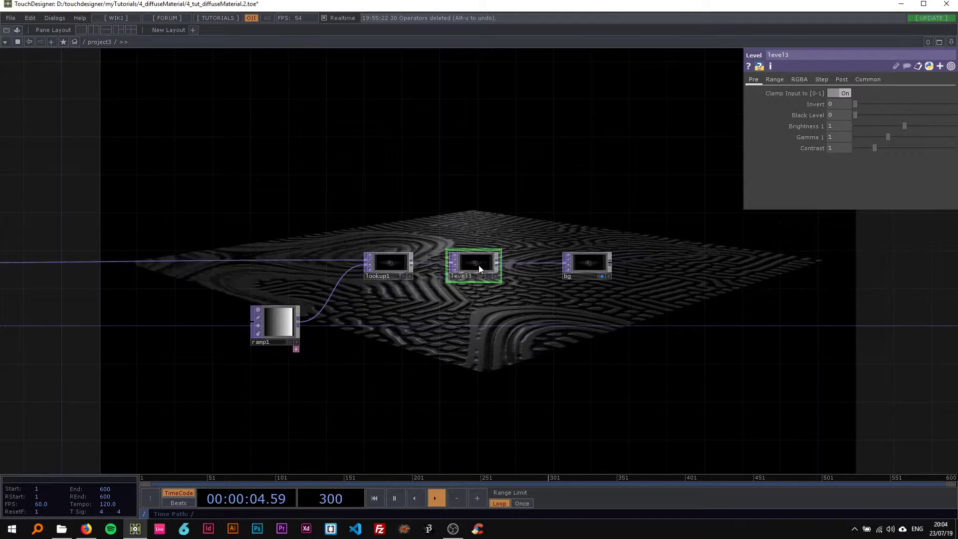
click(835, 126)
text(1.5)
key(Return)
- Try a Filter Size of 2 on blur1, and undo the change
key(h)
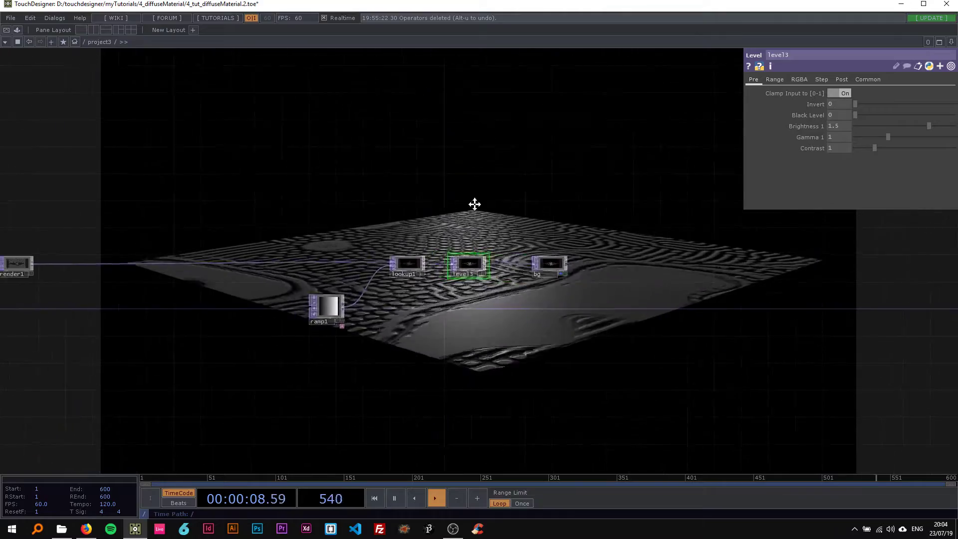
drag(363, 205, 720, 235)
scroll(455, 284, up, 5)
scroll(366, 321, up, 2)
drag(375, 309, 332, 281)
drag(432, 206, 266, 250)
click(226, 256)
drag(367, 235, 418, 270)
drag(887, 137, 860, 137)
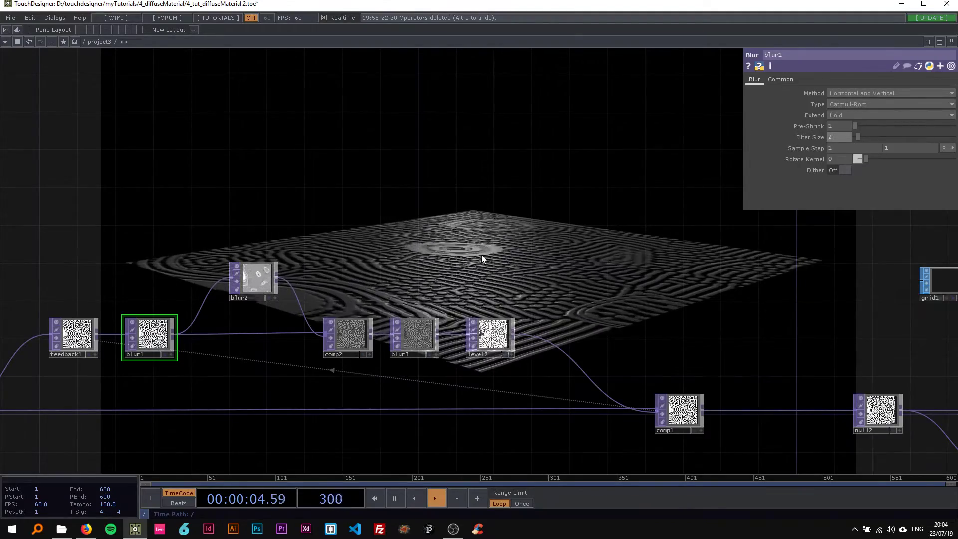
key(alt+u)
- Reset the feedback loop by pulsing feedback1's Reset
scroll(456, 276, down, 3)
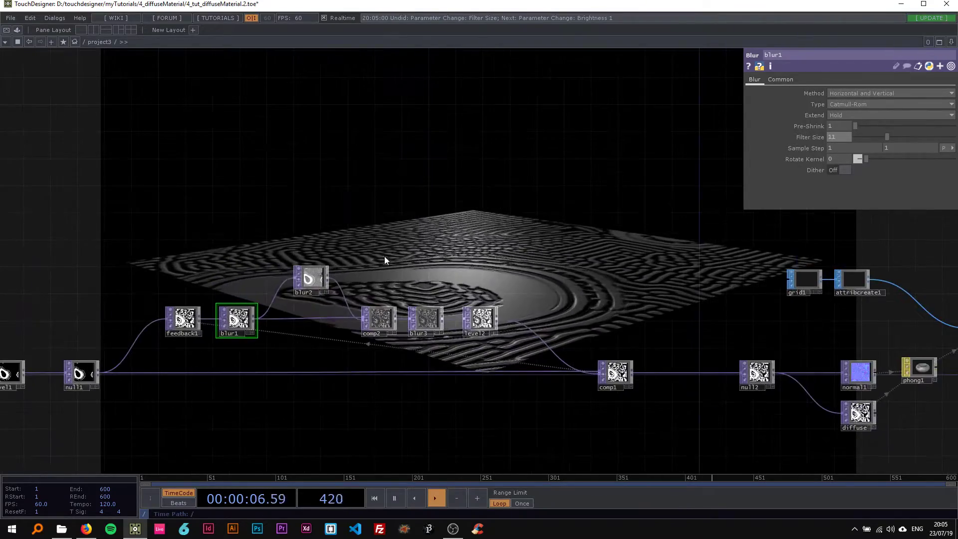
drag(265, 311, 432, 286)
drag(277, 269, 346, 224)
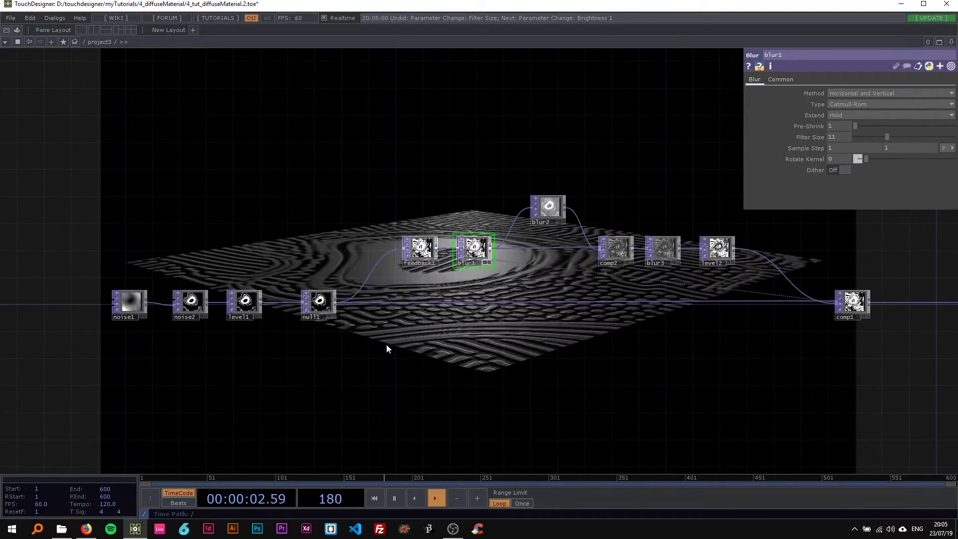
click(347, 242)
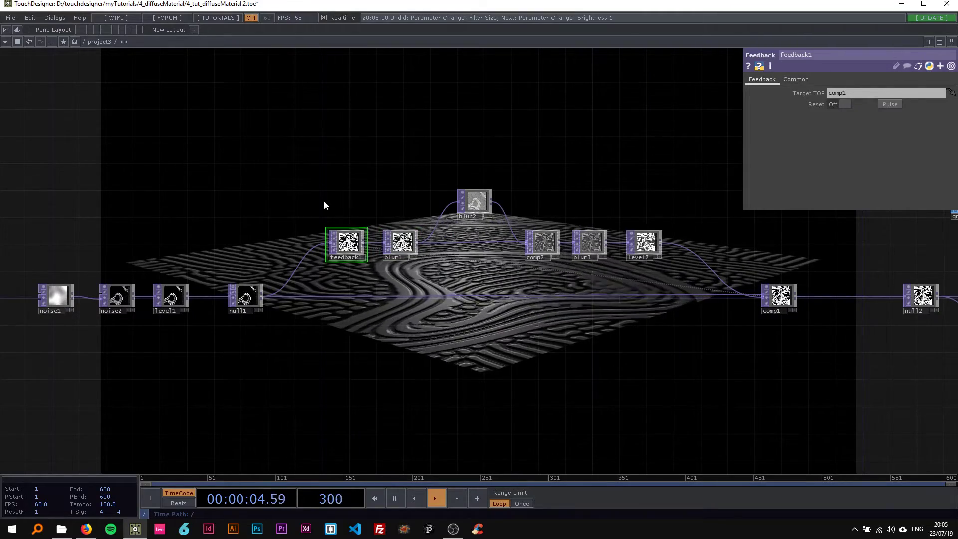
click(890, 103)
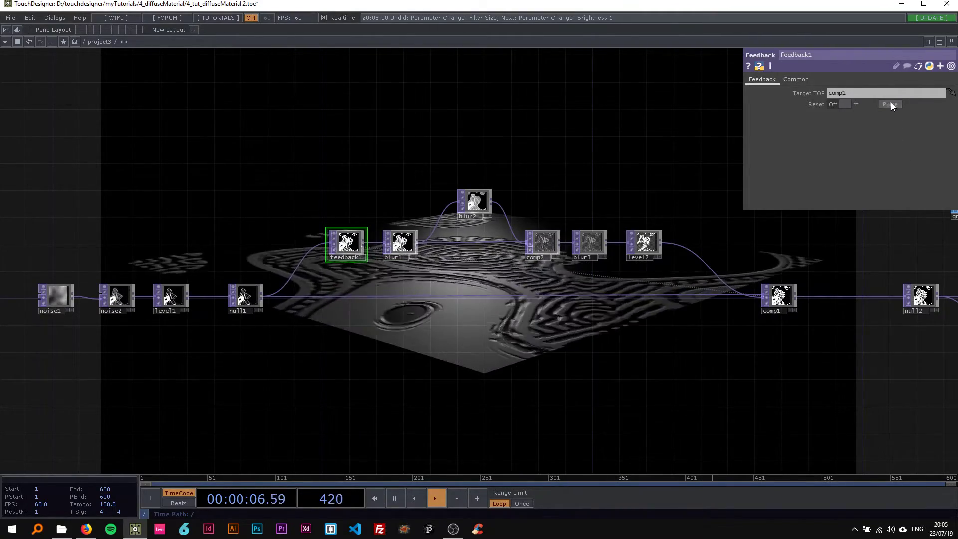
- Add a Keyboard In CHOP below null1 in the network
key(Tab)
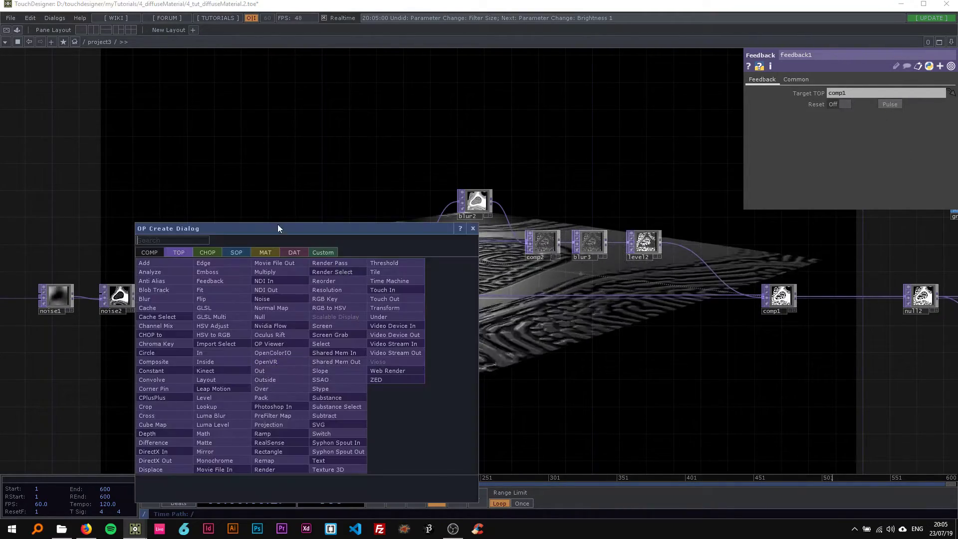
click(208, 252)
text(key)
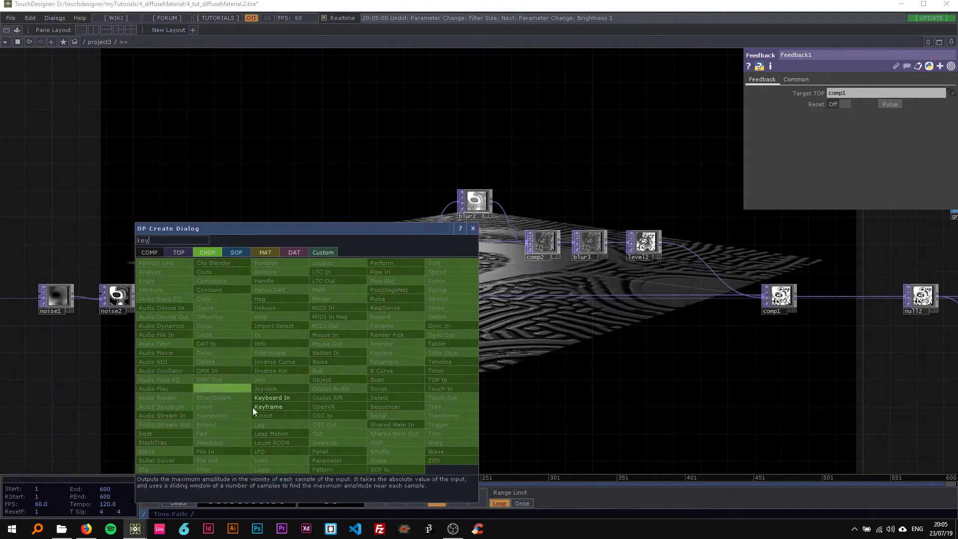
click(289, 398)
click(287, 357)
scroll(287, 357, up, 2)
scroll(290, 357, up, 1)
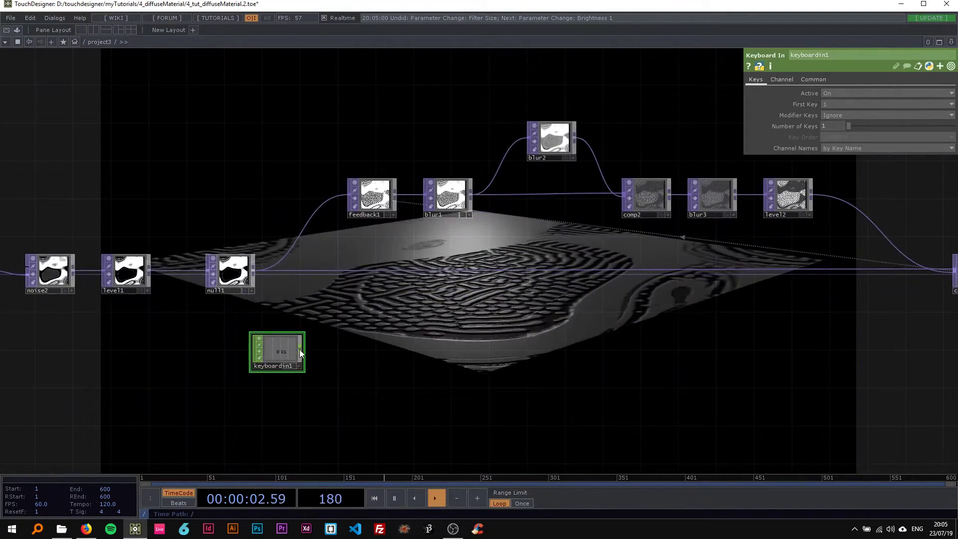
- Connect a Null CHOP to keyboardin1's output and place it directly to its right
right_click(299, 349)
text(nu)
click(317, 355)
click(380, 354)
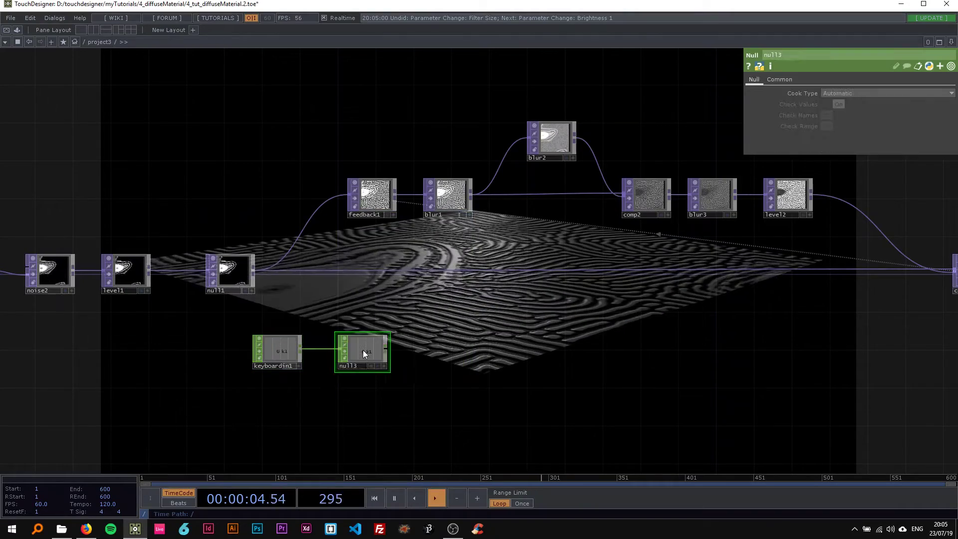
- Link null3's k1 channel to feedback1's Reset Pulse as a CHOP reference
click(372, 197)
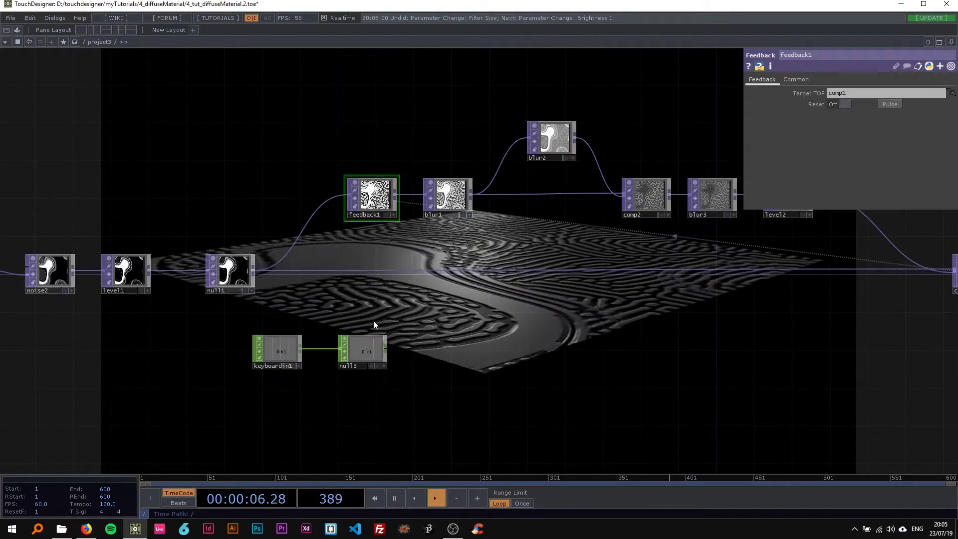
click(383, 366)
drag(364, 351, 890, 105)
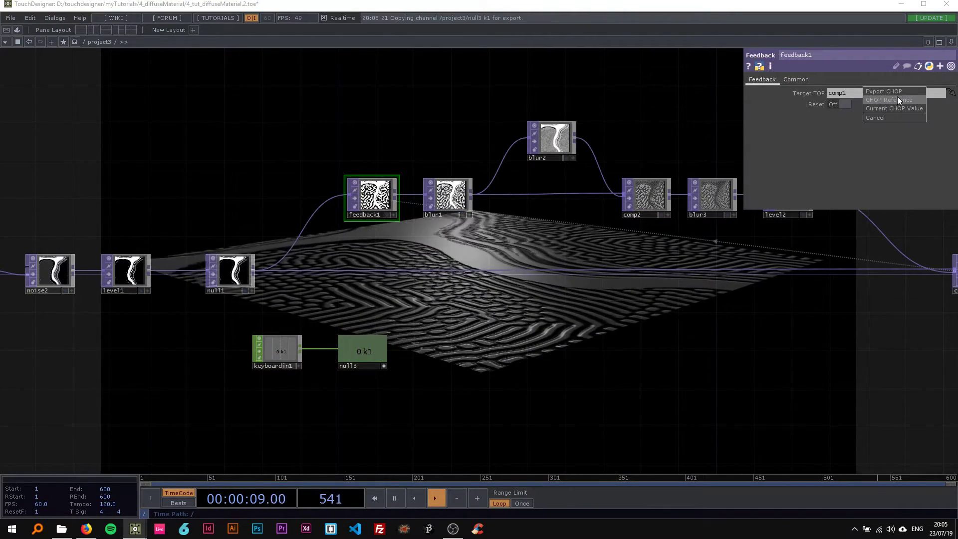
click(897, 97)
click(384, 365)
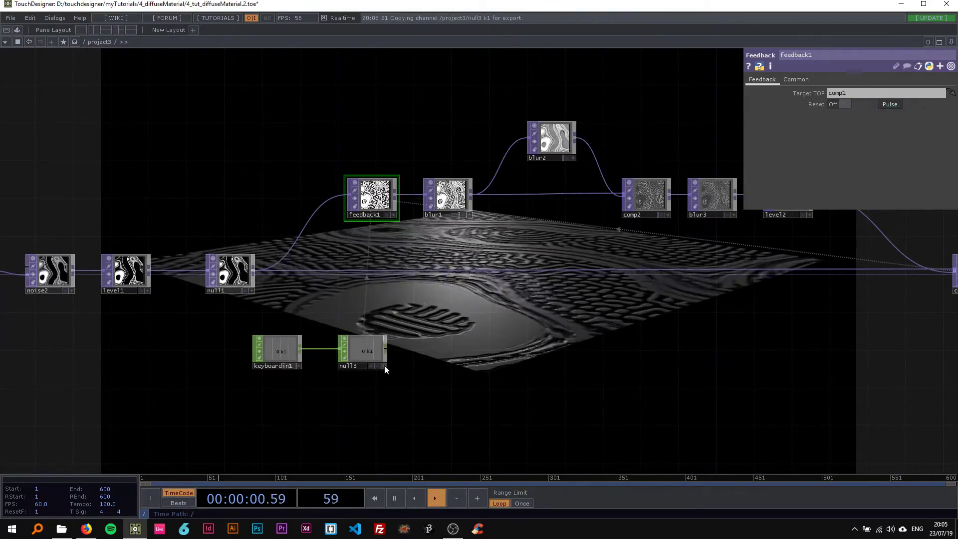
- Align keyboardin1 and null3 beneath feedback1 and check the keyboard node's parameters
drag(263, 308, 377, 348)
click(377, 204)
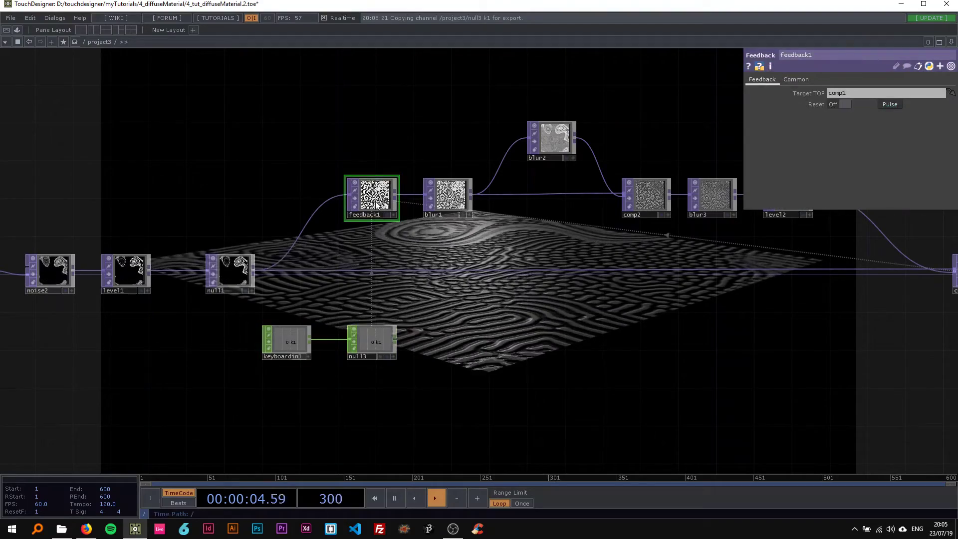
click(292, 342)
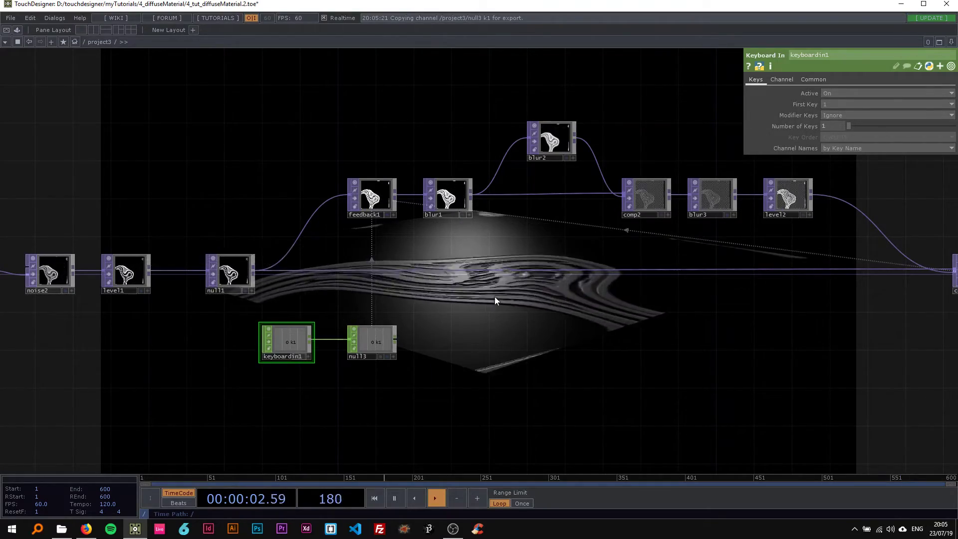
- Insert a Level TOP on the connection between null1 and comp1
scroll(493, 297, down, 4)
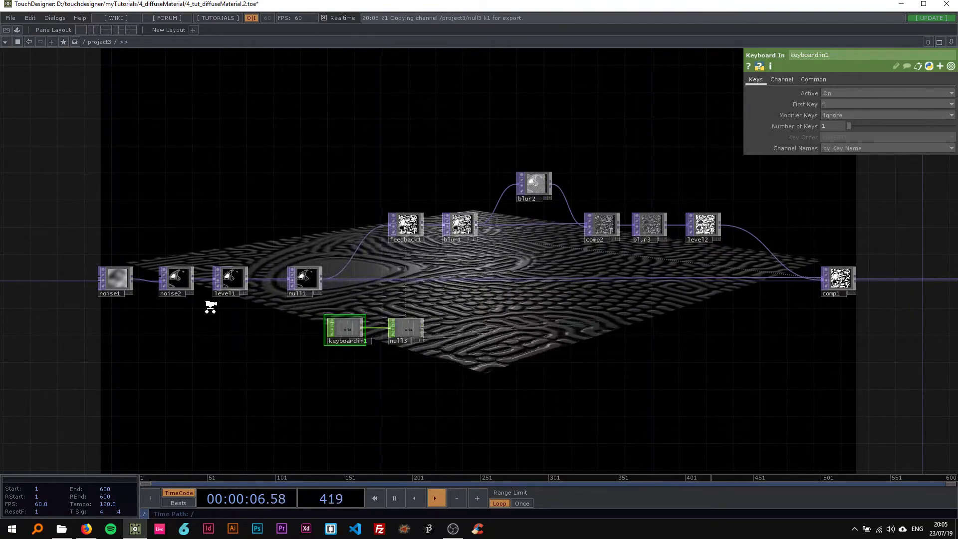
scroll(210, 306, up, 2)
click(242, 263)
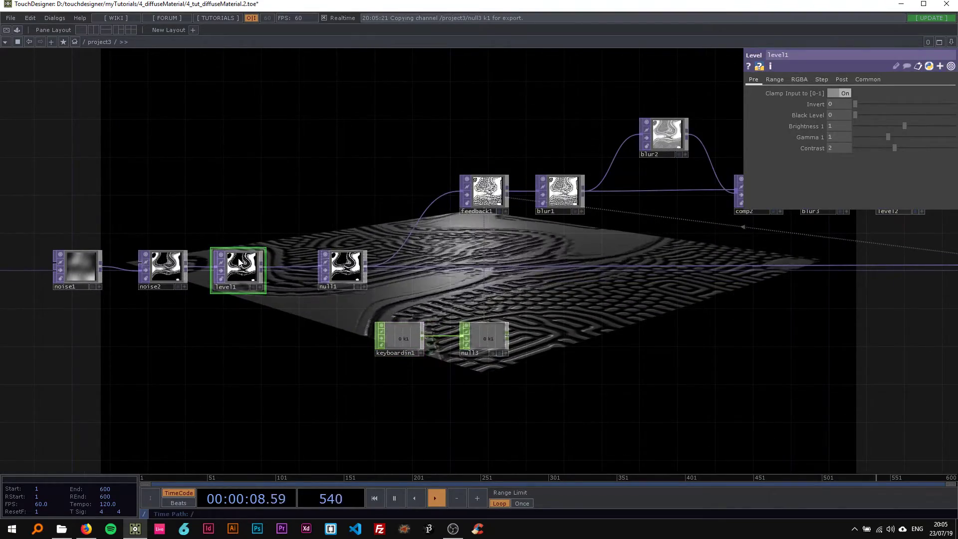
drag(701, 286, 493, 301)
right_click(522, 282)
click(529, 275)
text(leve)
click(449, 312)
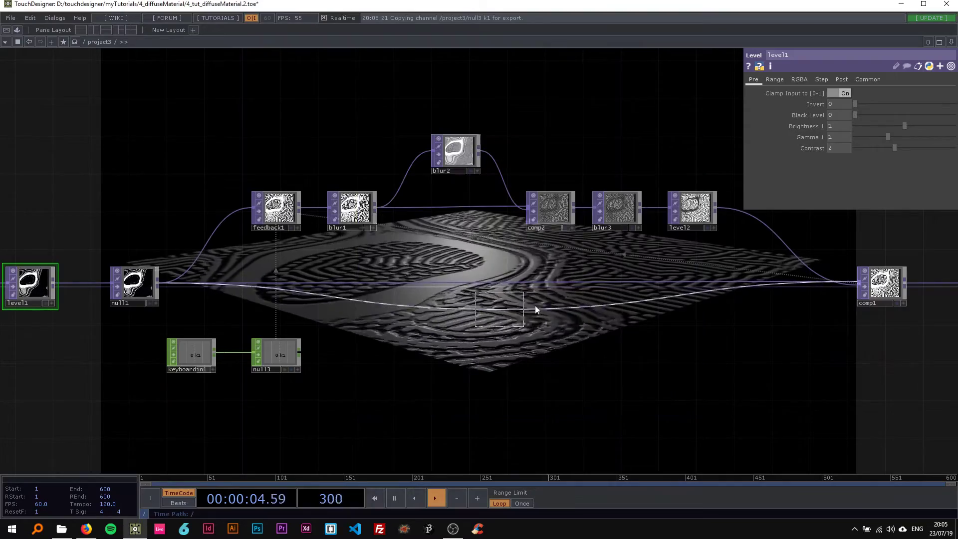
click(552, 287)
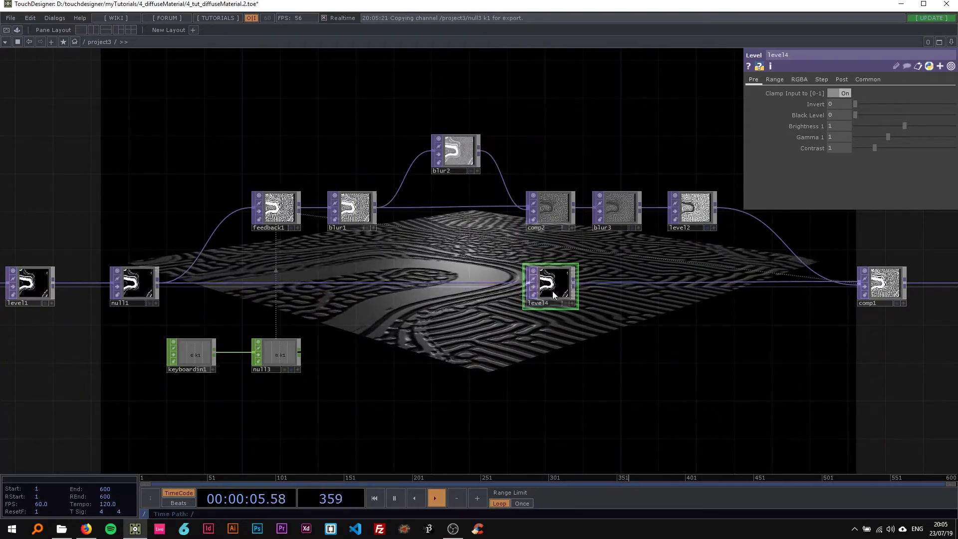
click(134, 283)
click(881, 283)
- Set the post Opacity of level4 to 0
drag(642, 318, 460, 332)
click(359, 293)
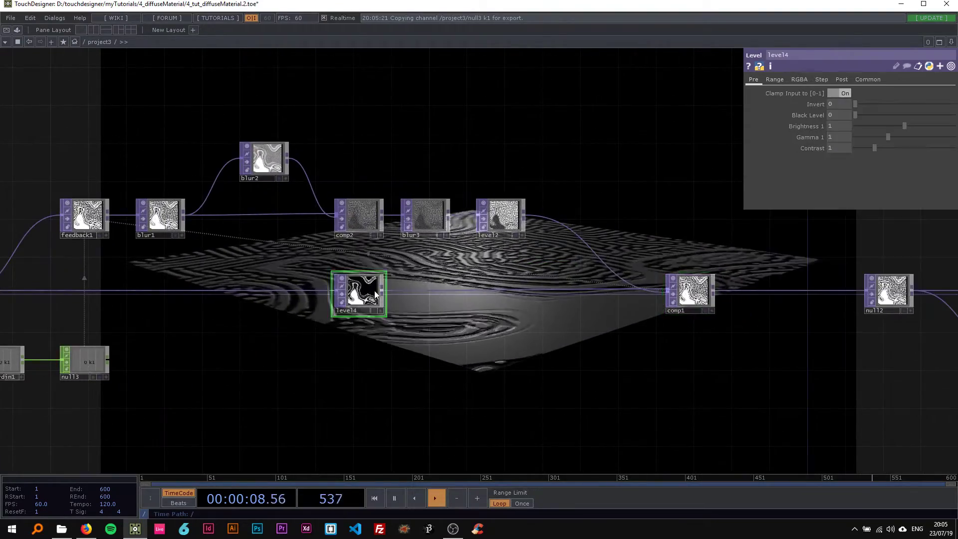
scroll(357, 295, up, 2)
click(842, 79)
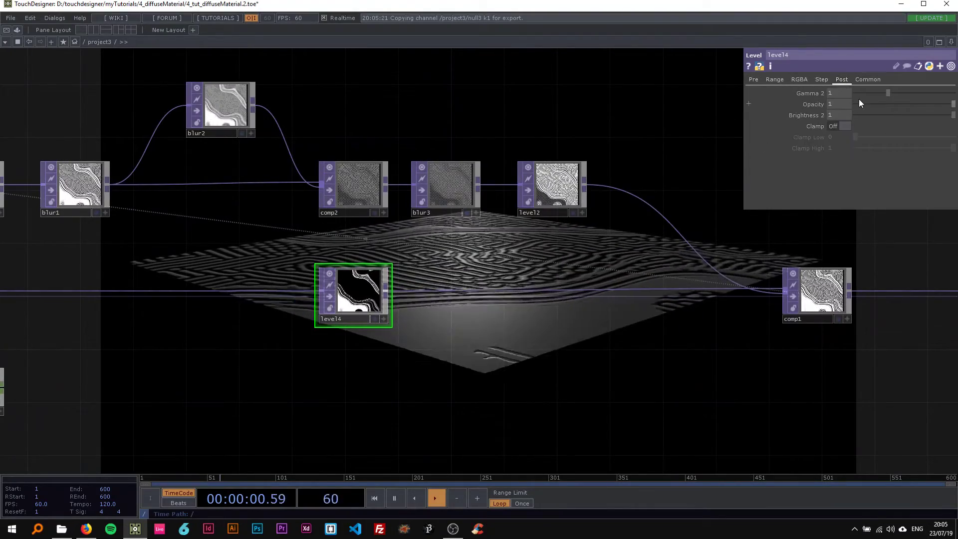
scroll(561, 113, down, 2)
drag(433, 132, 354, 155)
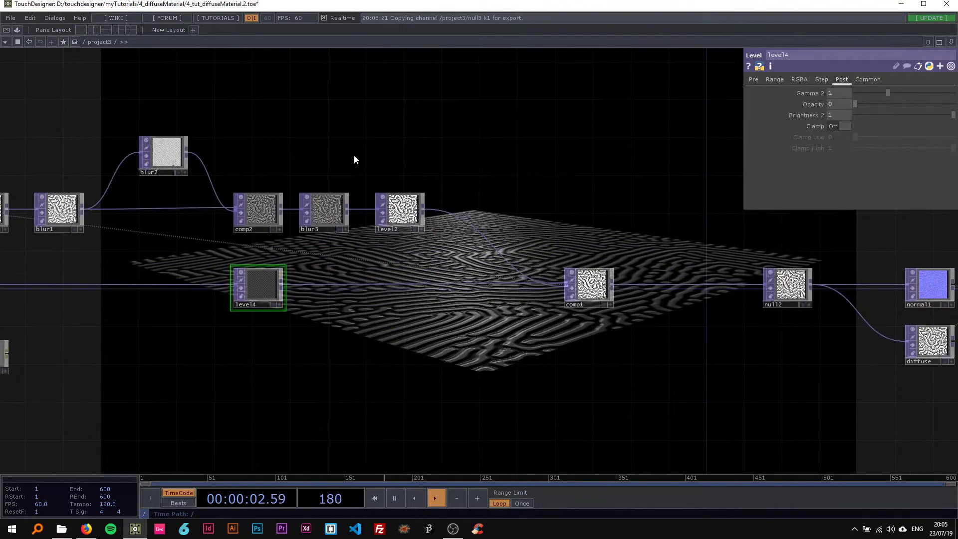
- Examine level4's place in the feedback loop and the composite operations available for comp1
drag(295, 205, 226, 228)
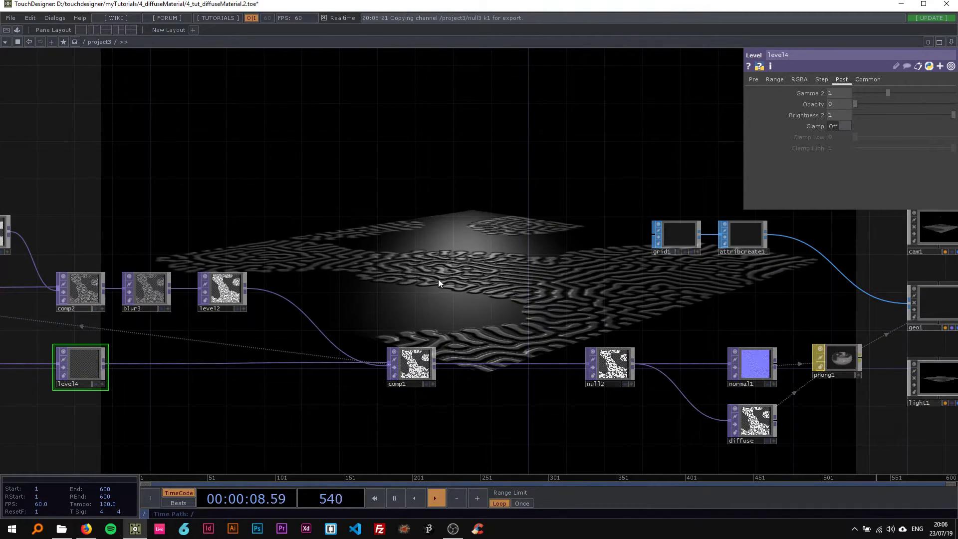
scroll(423, 286, down, 3)
drag(411, 279, 584, 255)
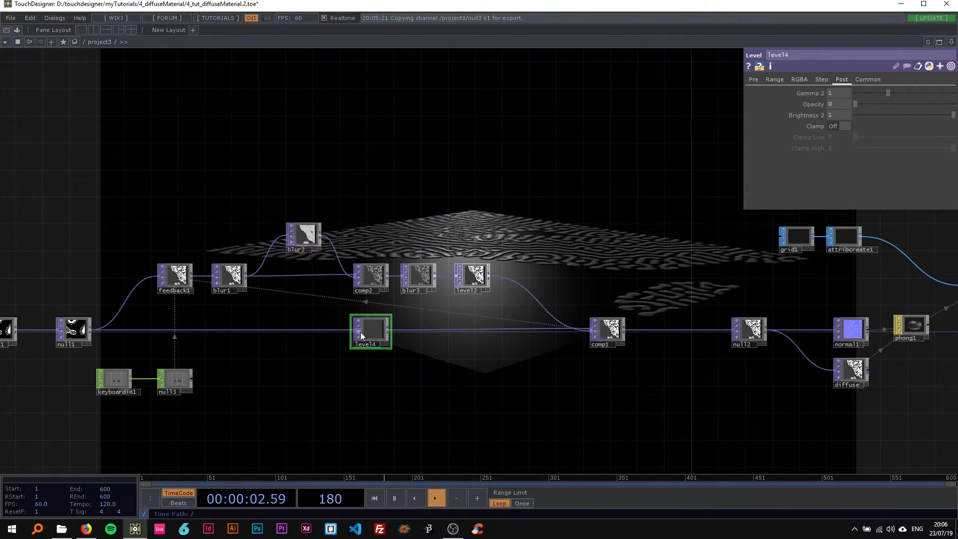
drag(457, 365, 535, 378)
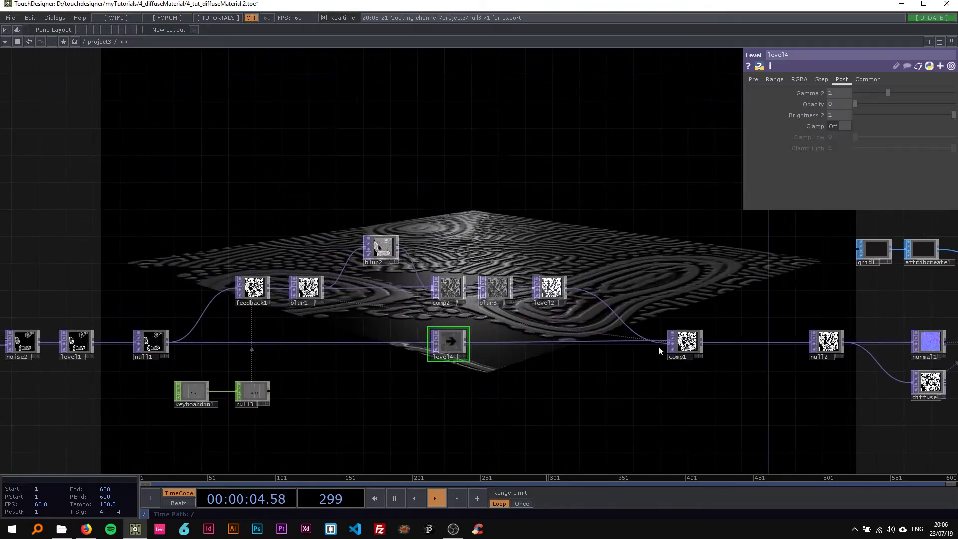
click(684, 342)
drag(652, 291, 468, 245)
scroll(468, 246, up, 2)
scroll(468, 248, up, 1)
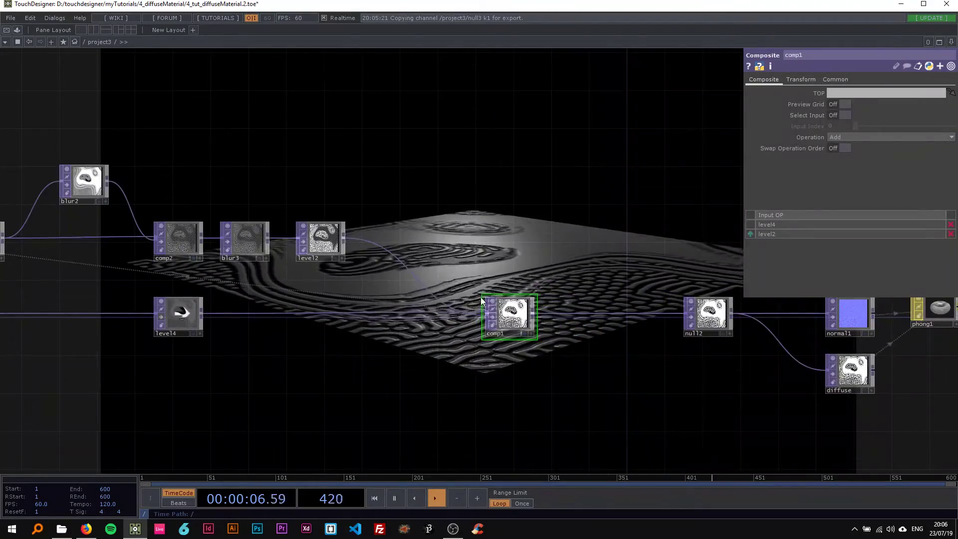
click(835, 133)
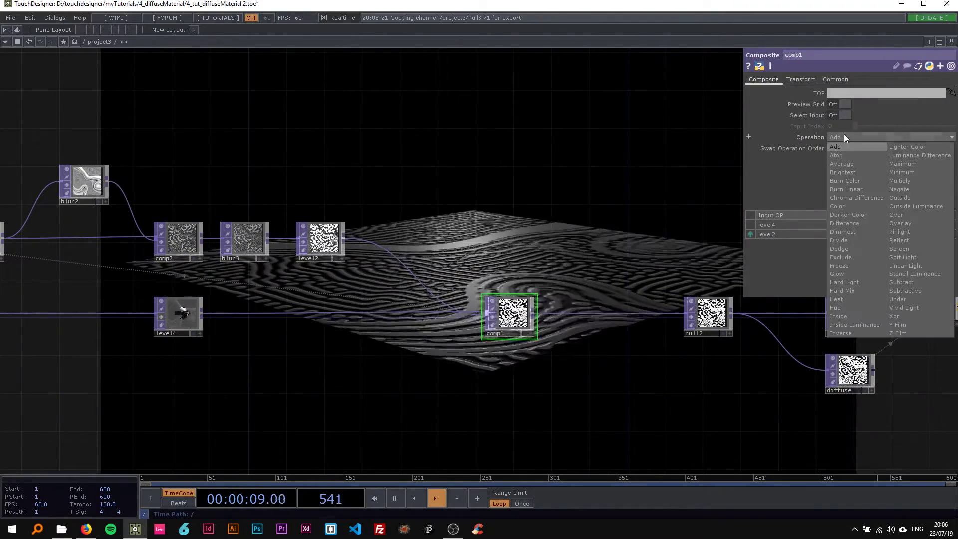
click(843, 190)
- Set noise2's Harmonics to 2 and reset the feedback loop
scroll(554, 219, down, 1)
drag(295, 196, 659, 186)
scroll(166, 289, up, 3)
click(287, 277)
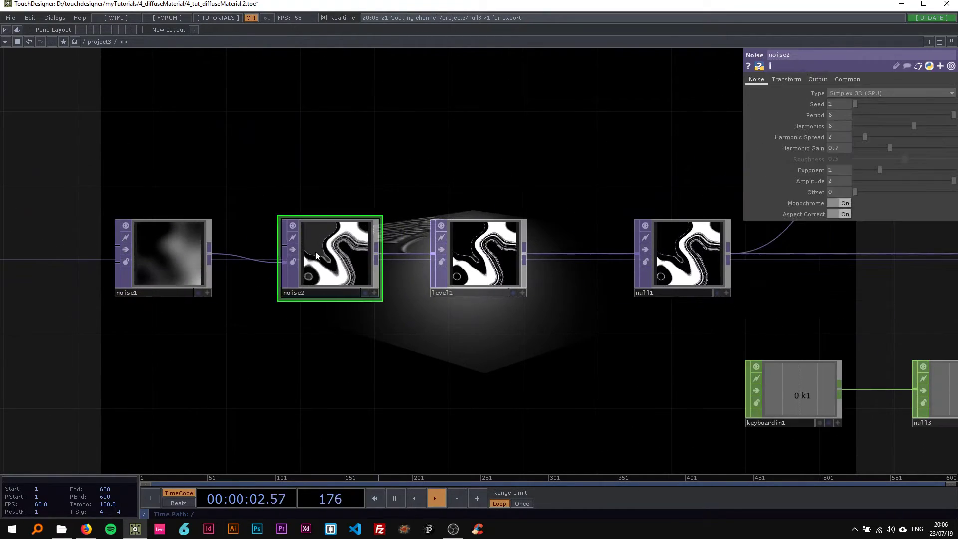
scroll(257, 220, down, 2)
drag(250, 228, 234, 250)
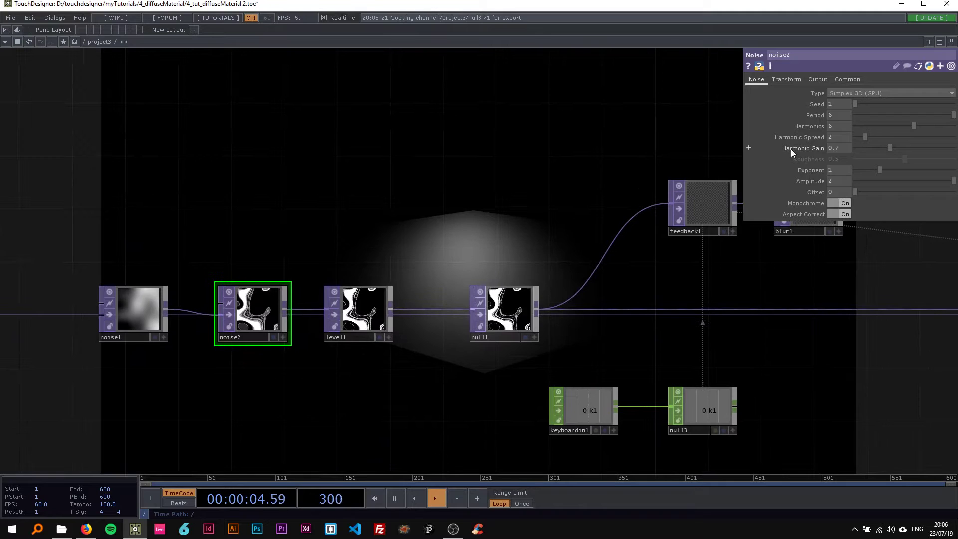
click(832, 128)
text(2)
key(Return)
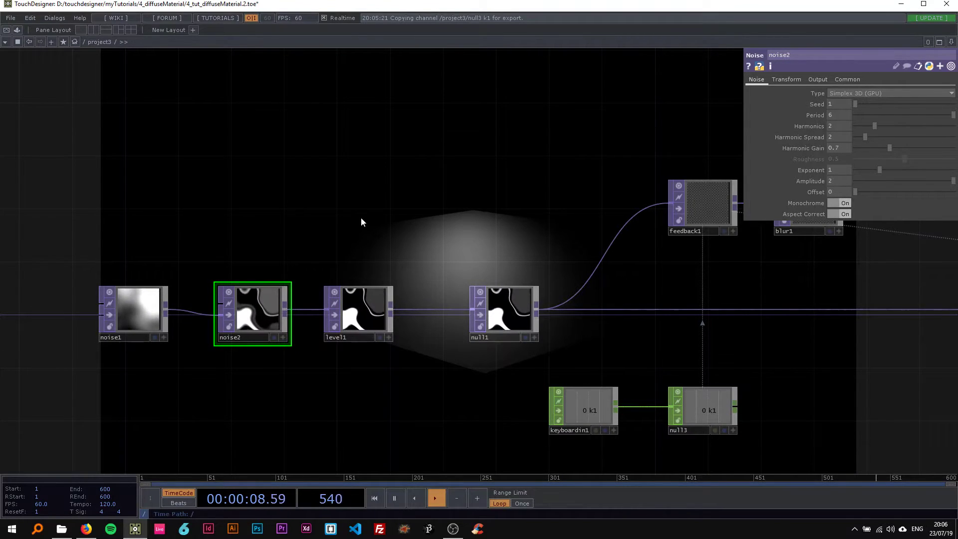
key(1)
key(1)
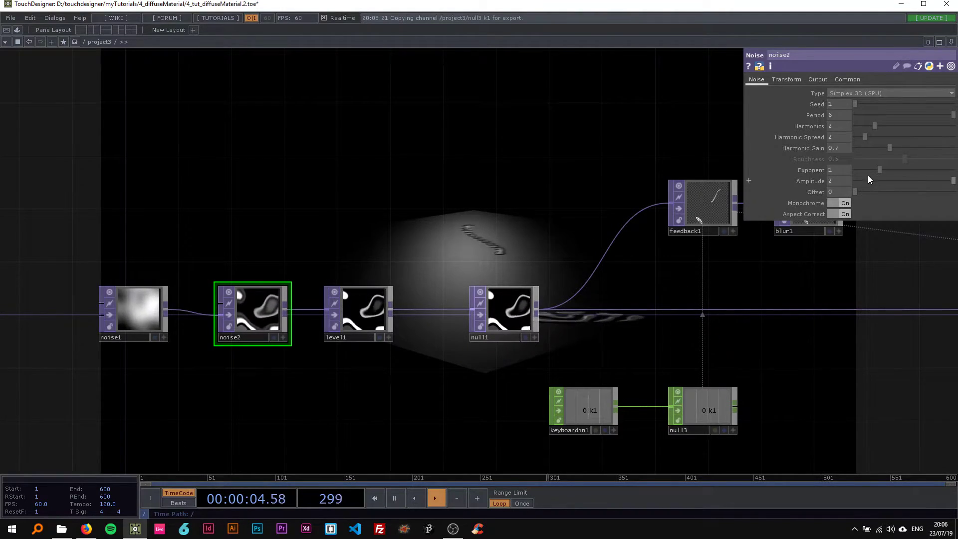
- Try level1 with Gamma 1 at 2.77 and Contrast at 1, resetting the feedback loop
click(375, 312)
drag(896, 136, 945, 137)
click(843, 148)
text(1)
key(Return)
key(1)
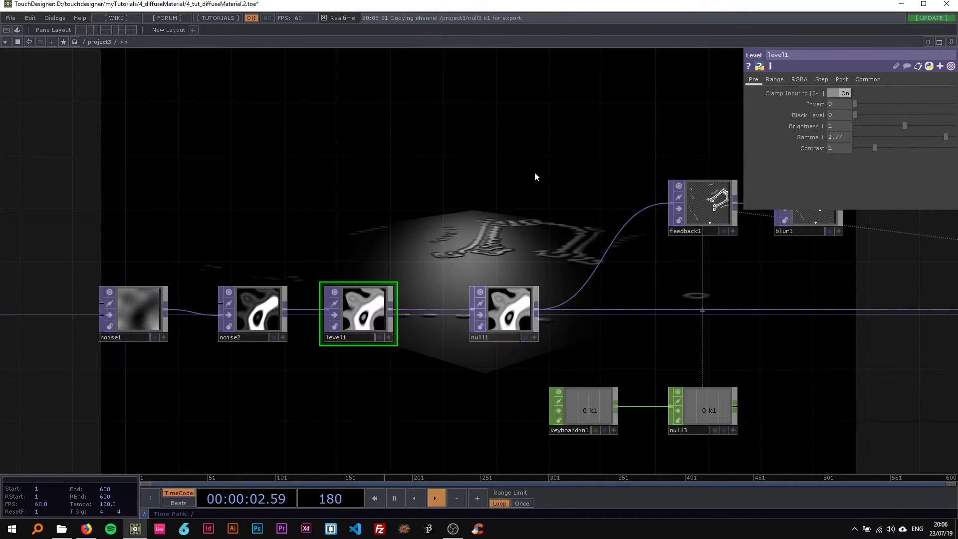
- Set noise2's Exponent to 0
drag(547, 181, 391, 180)
scroll(333, 218, down, 2)
drag(333, 218, 410, 204)
scroll(261, 263, up, 2)
click(240, 272)
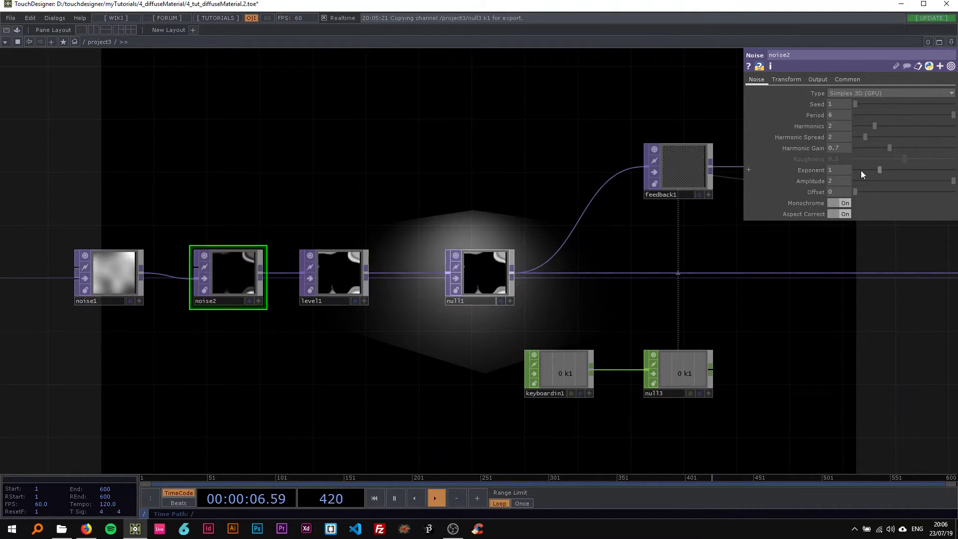
drag(873, 170, 843, 170)
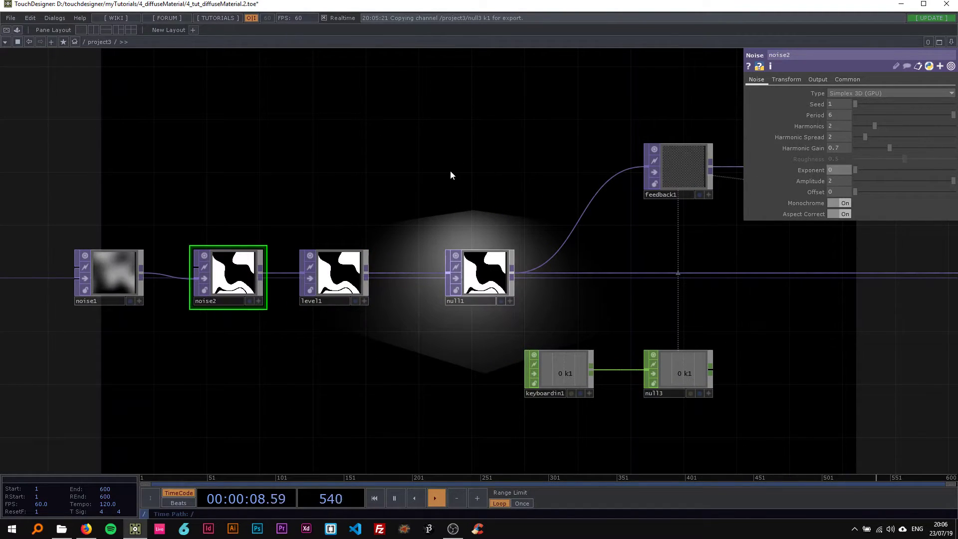
- Examine the network from noise2 through the feedback loop to render1 and preview the output full screen
scroll(449, 171, down, 2)
drag(449, 171, 234, 208)
drag(406, 161, 520, 212)
drag(311, 305, 399, 252)
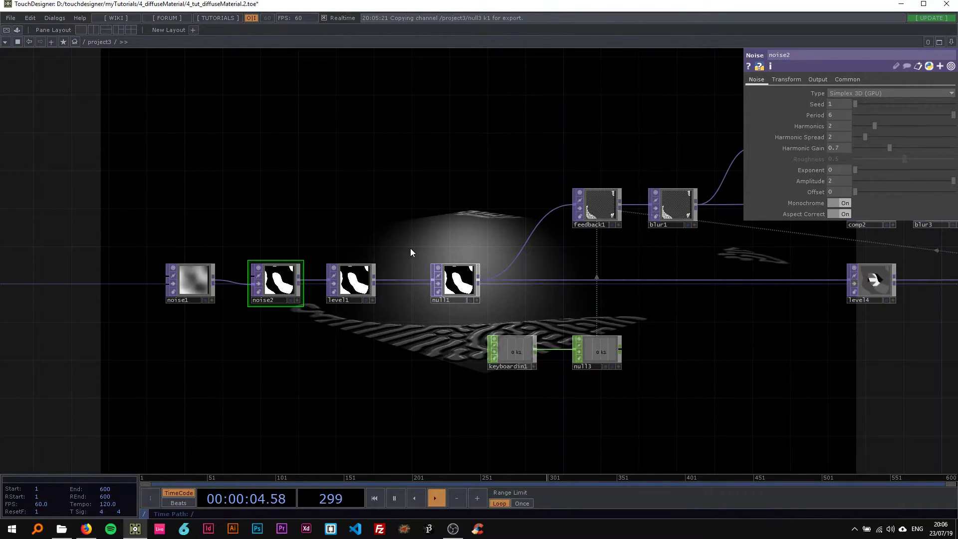
drag(414, 233, 112, 218)
scroll(250, 231, down, 5)
drag(414, 330, 250, 355)
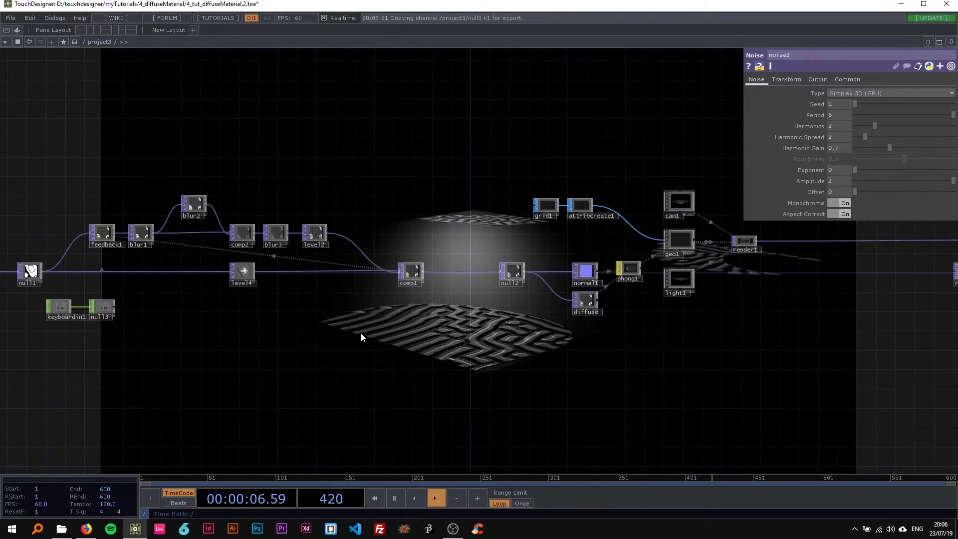
scroll(465, 335, up, 3)
drag(543, 266, 701, 348)
drag(608, 302, 646, 316)
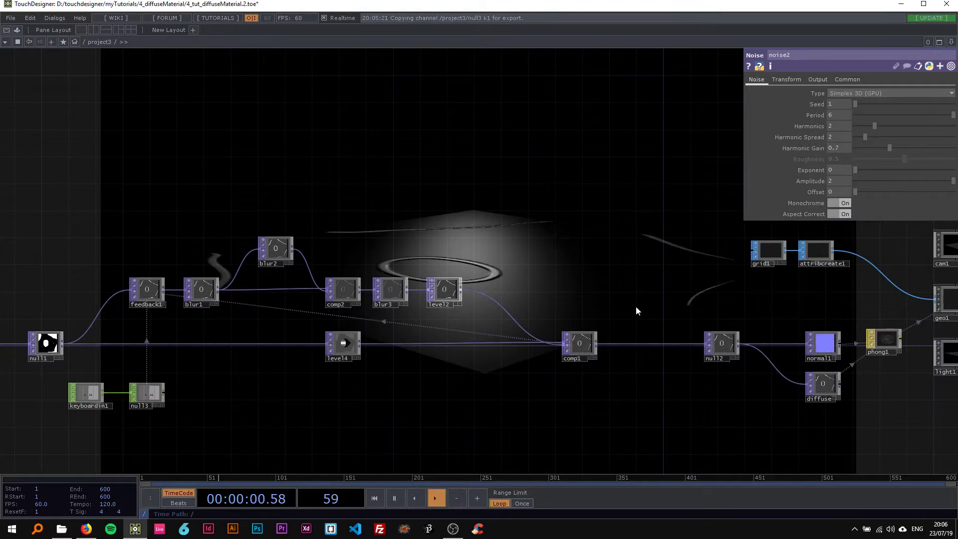
drag(143, 383, 297, 360)
scroll(112, 339, up, 4)
scroll(157, 341, down, 4)
scroll(371, 290, down, 4)
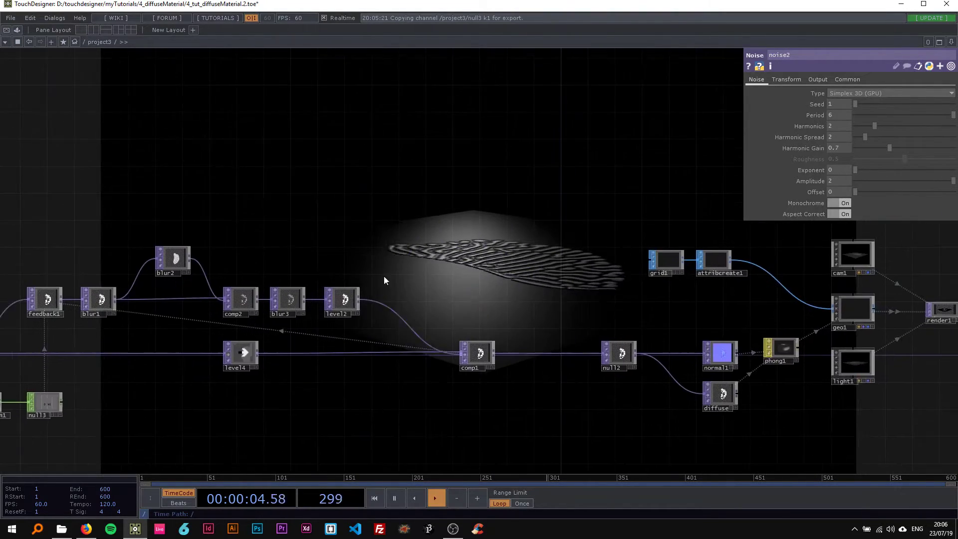
key(F1)
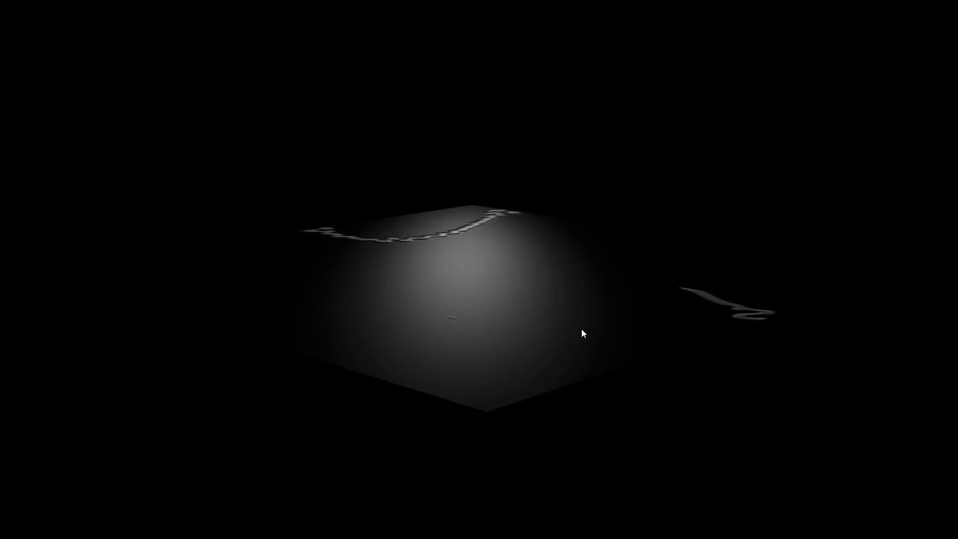
key(Escape)
- Set noise2's Harmonics to 5
drag(382, 351, 703, 310)
scroll(230, 272, up, 5)
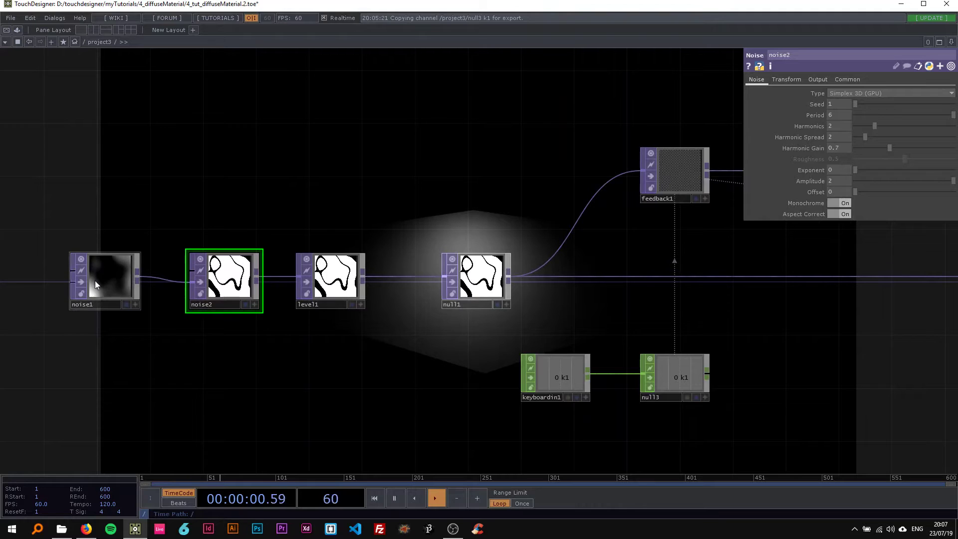
click(121, 292)
click(228, 282)
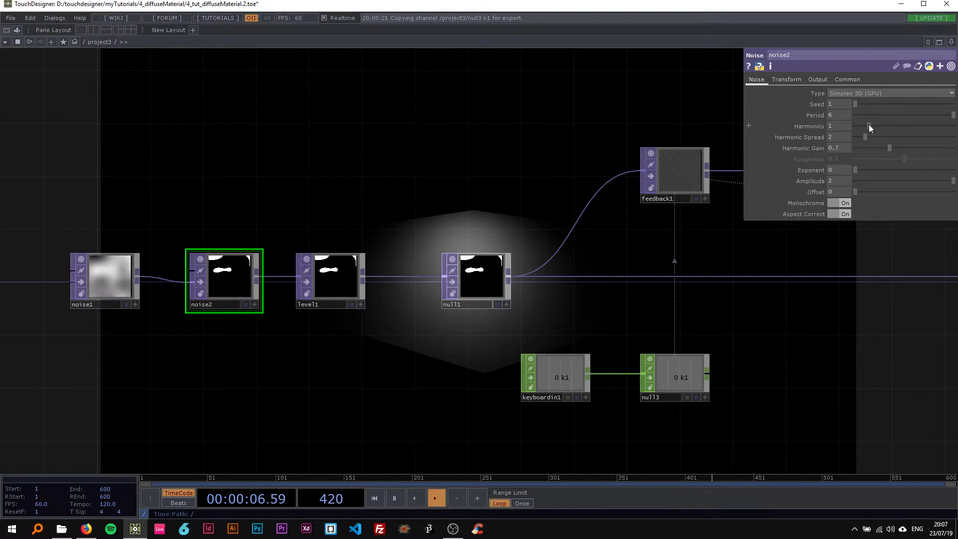
drag(871, 125, 904, 126)
- Set level1's Gamma 1 to 1 and Contrast to 2, and preview the output full screen
scroll(580, 160, down, 3)
drag(579, 161, 181, 193)
drag(268, 190, 503, 156)
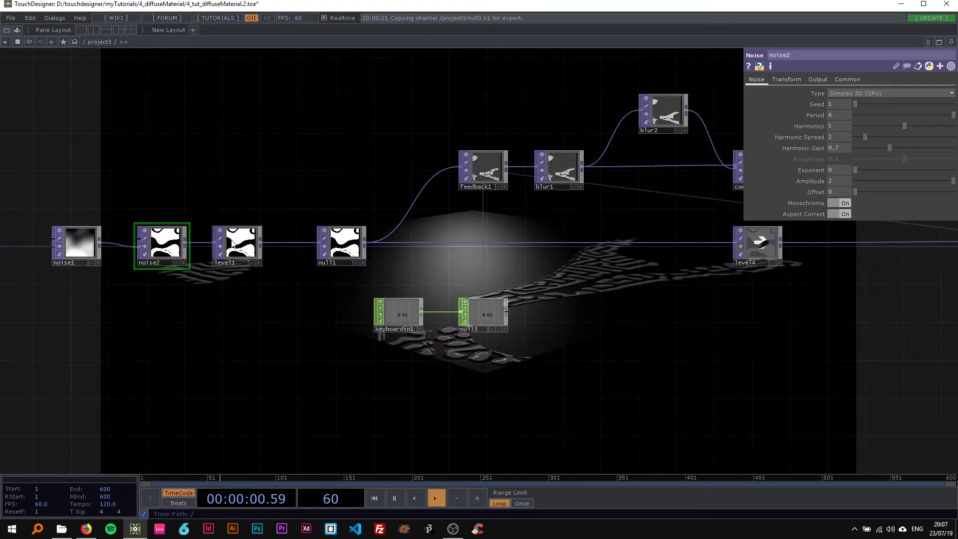
click(237, 244)
text(1)
key(Return)
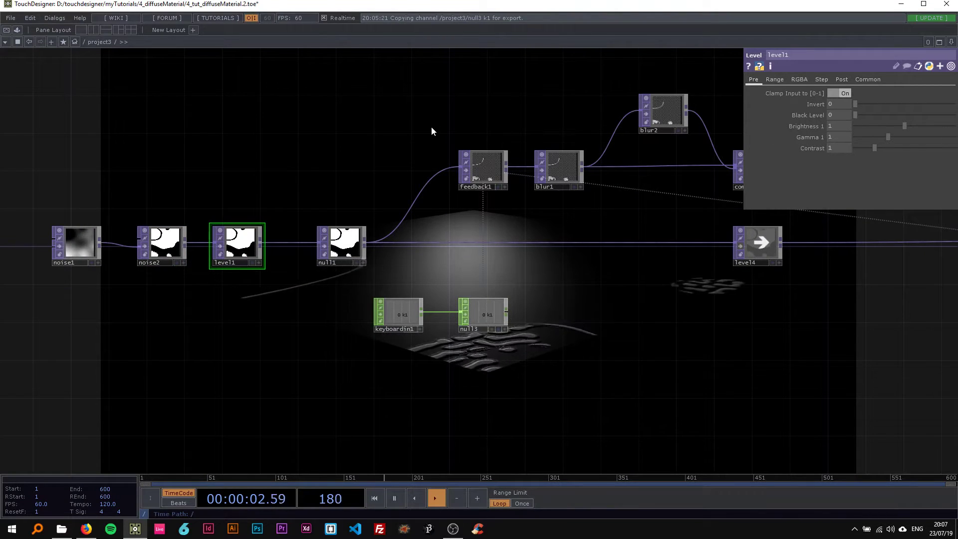
click(844, 146)
text(2)
key(Return)
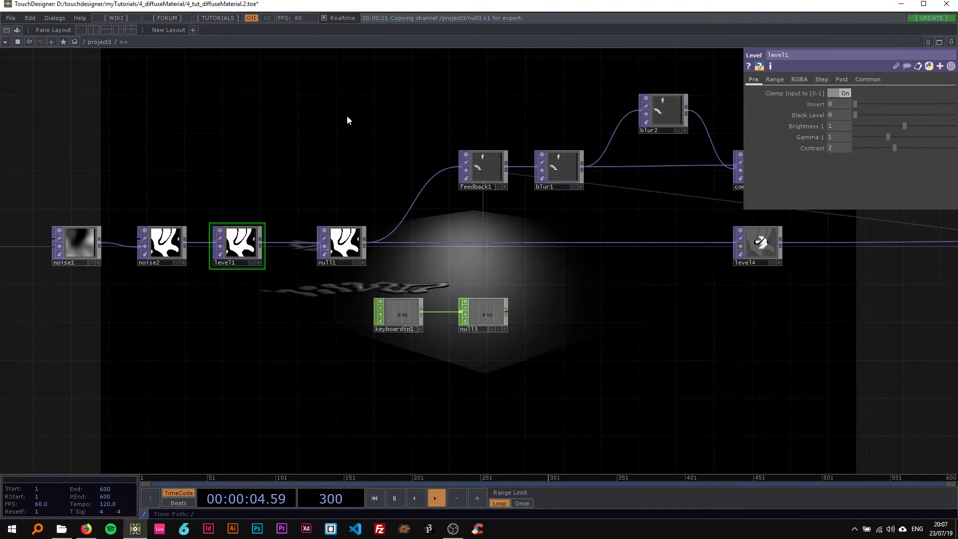
key(F1)
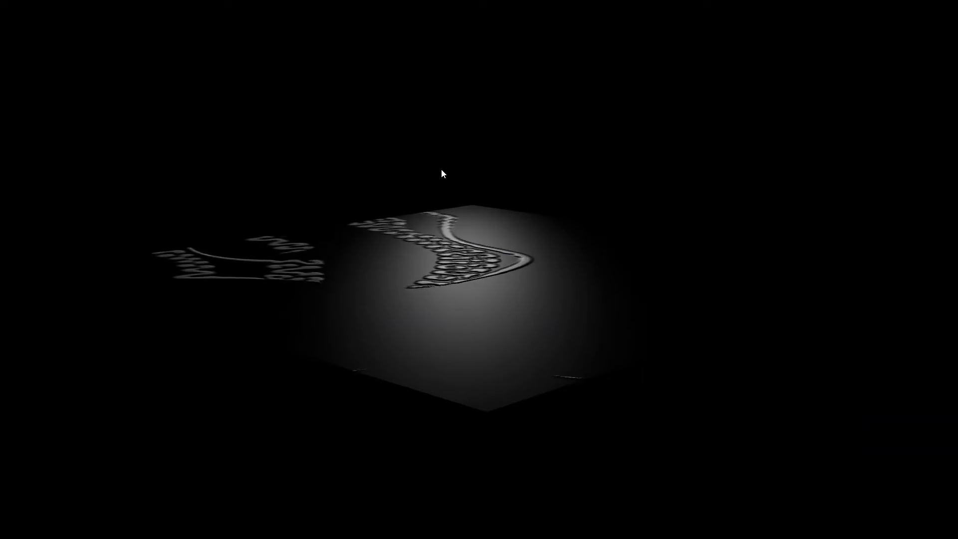
key(Escape)
- Add a Depth TOP directly below render1
scroll(441, 170, down, 5)
drag(724, 146, 446, 179)
drag(566, 159, 276, 162)
scroll(493, 248, up, 3)
drag(493, 247, 299, 282)
drag(360, 221, 381, 221)
drag(414, 186, 328, 180)
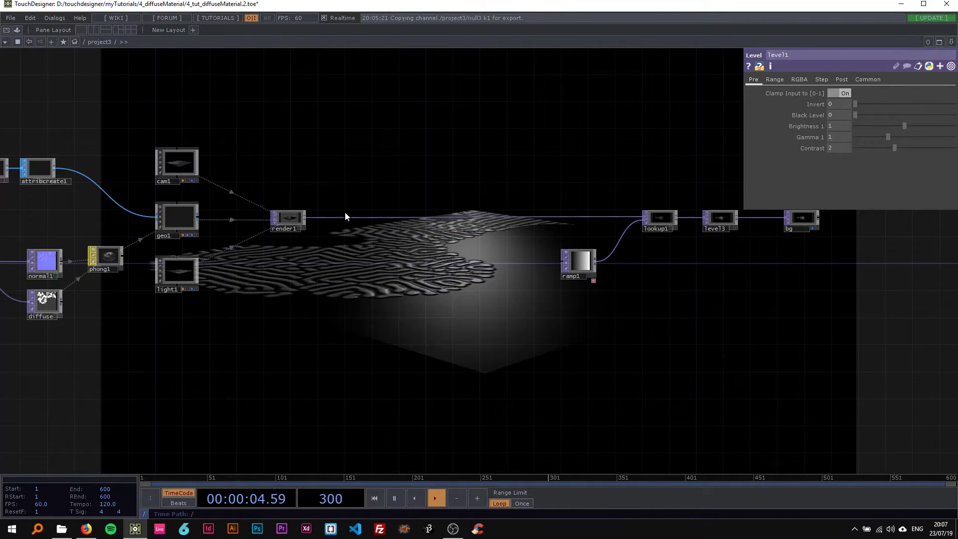
key(Tab)
text(de)
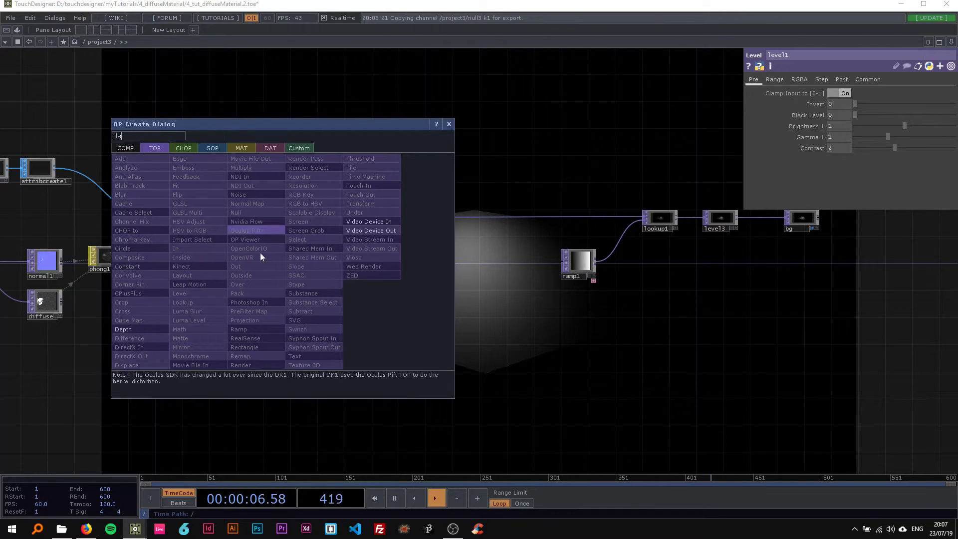
click(148, 332)
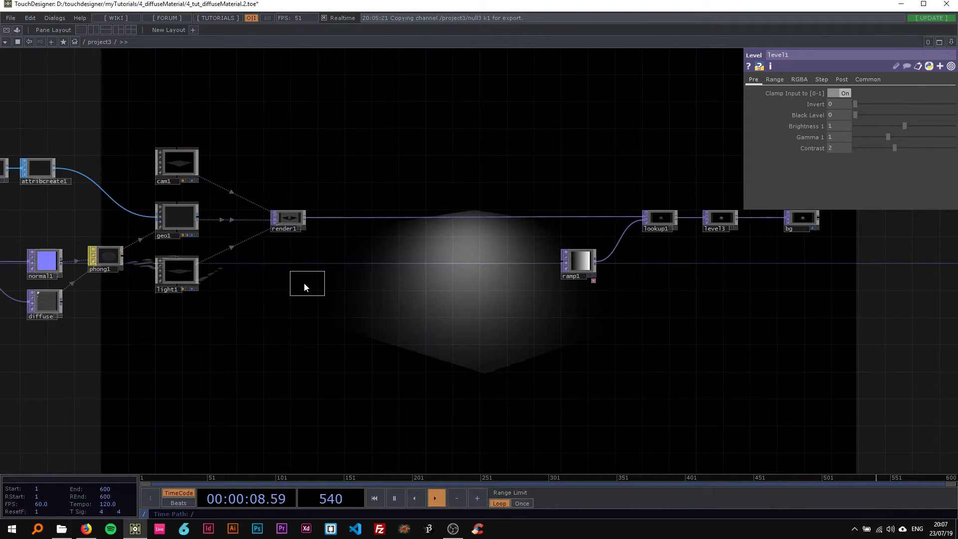
scroll(294, 275, up, 4)
click(286, 264)
drag(418, 272, 432, 278)
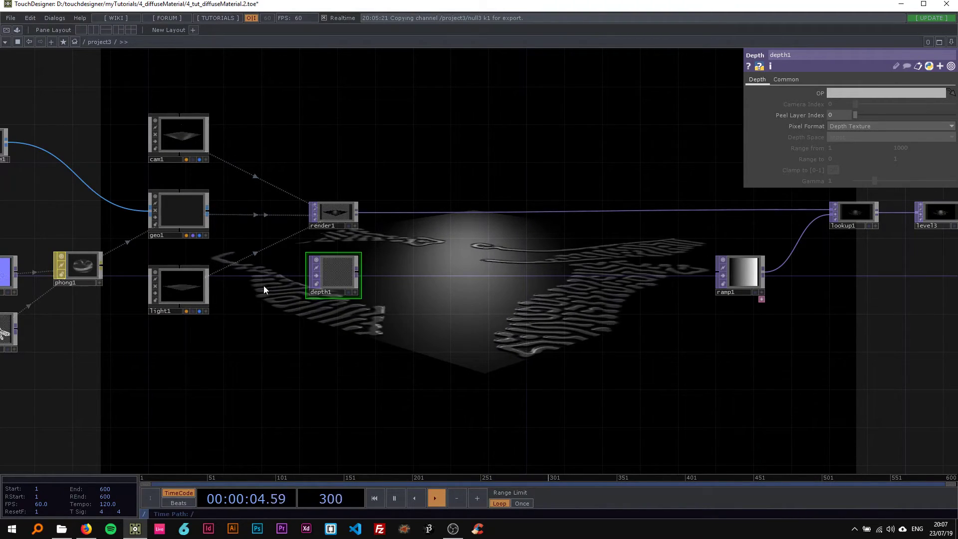
- Assign render1 as the source operator of depth1
click(190, 135)
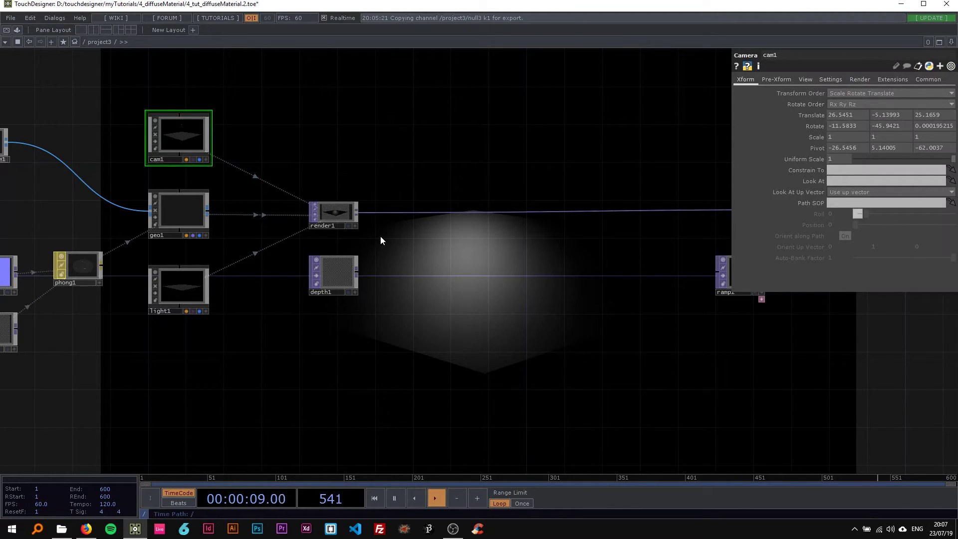
drag(336, 209, 335, 267)
click(354, 267)
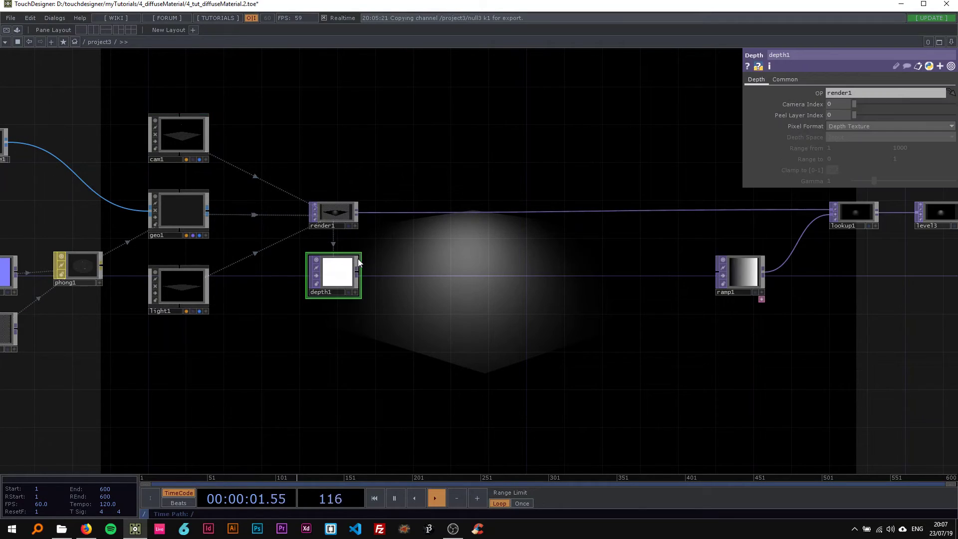
- Set cam1's Far clipping distance to 100 and copy that parameter
click(195, 130)
click(808, 79)
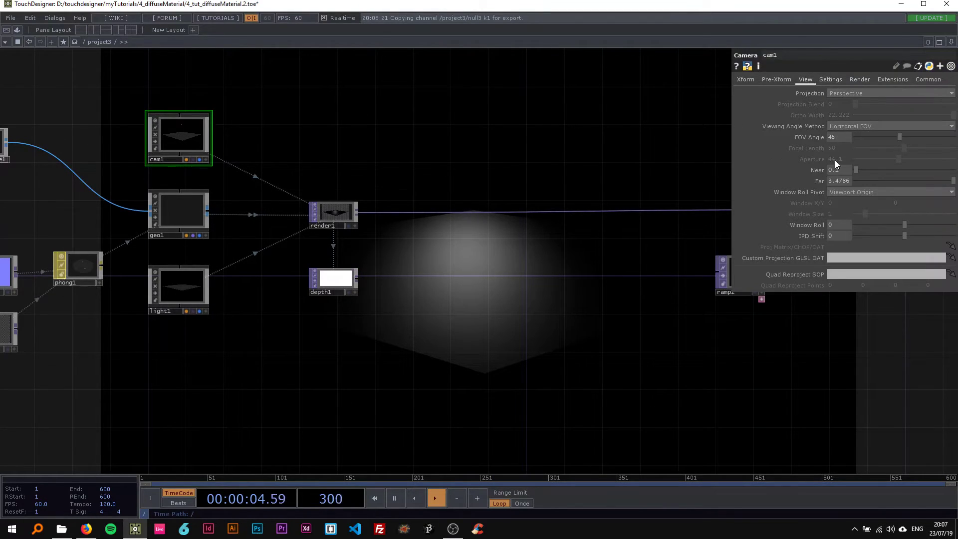
drag(869, 179, 854, 178)
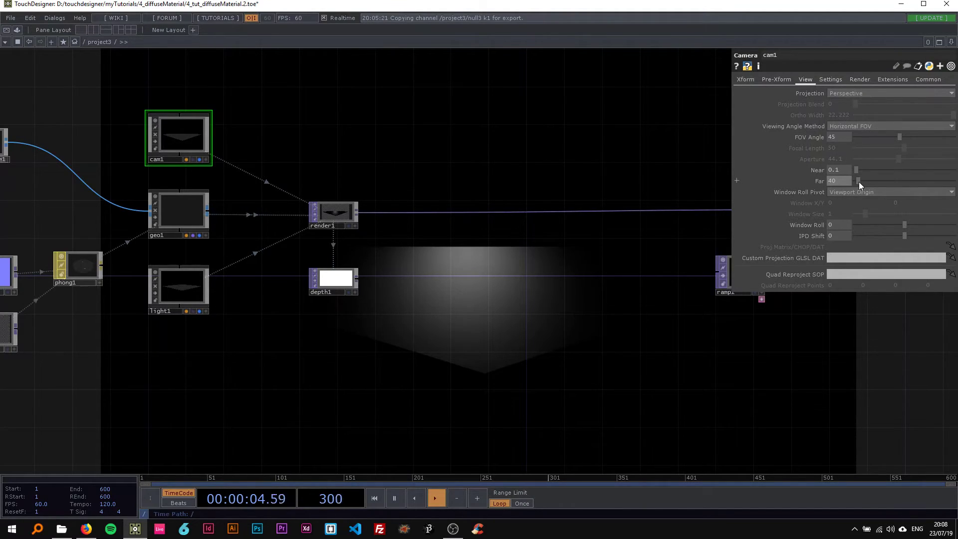
drag(860, 181, 808, 179)
text(1000)
key(Return)
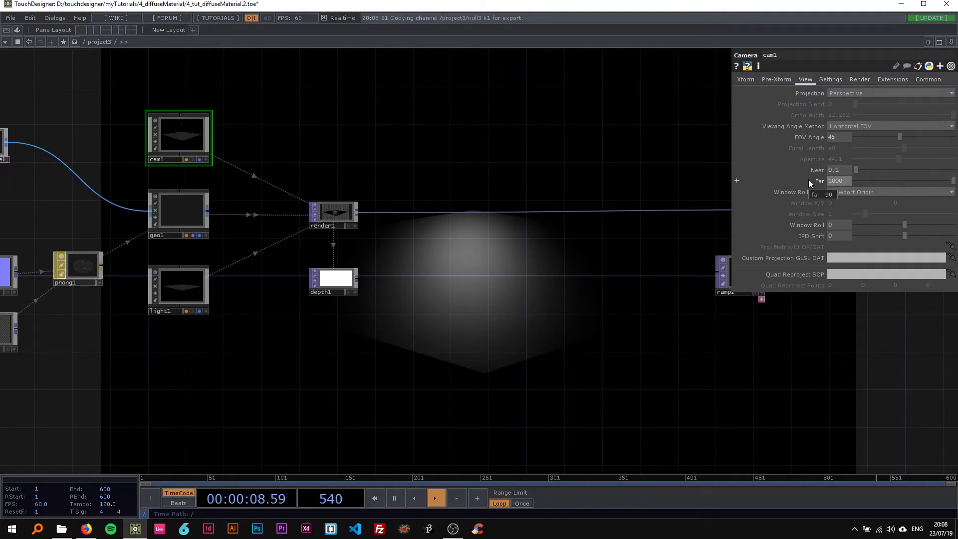
click(845, 179)
key(BackSpace)
right_click(843, 184)
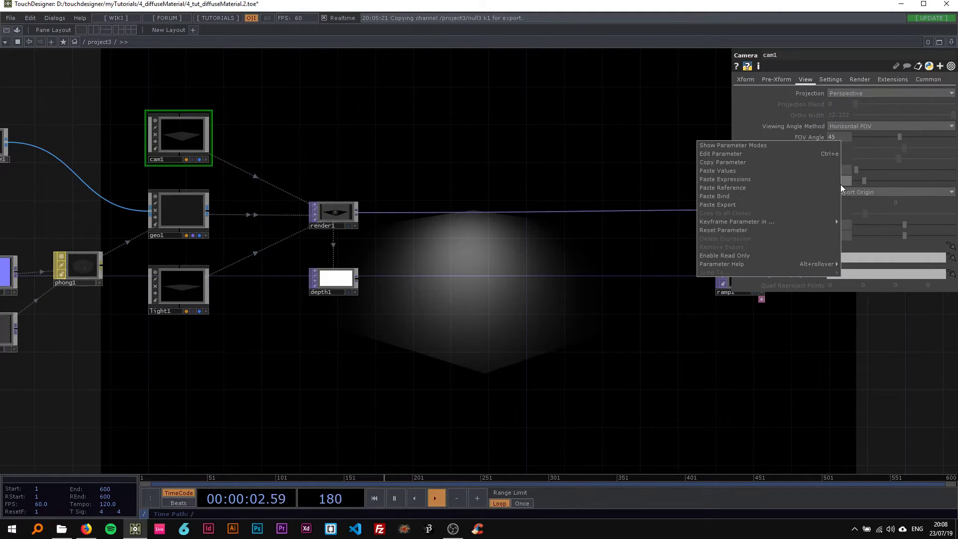
click(738, 161)
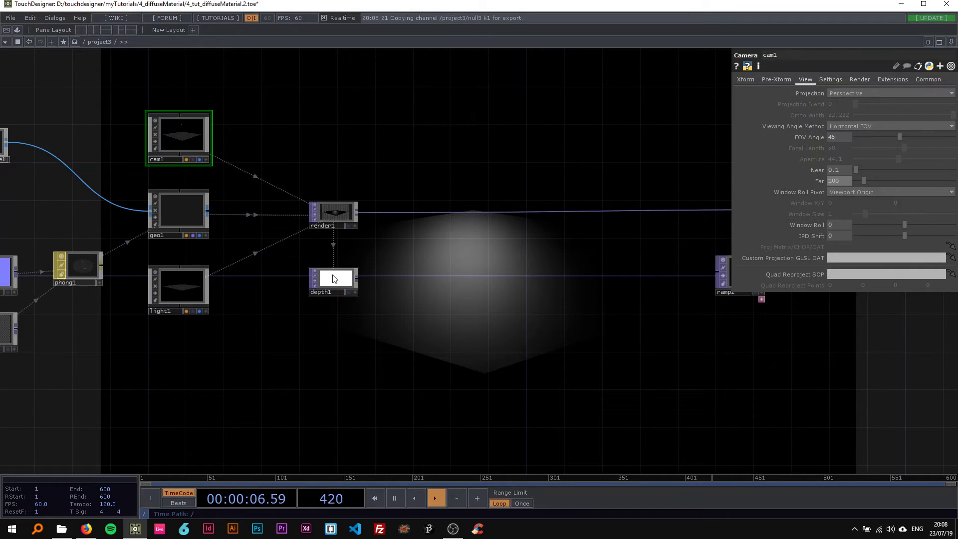
- Set depth1's Pixel Format to 32-bit float (RGBA) and its Depth Space to Reranged from Camera Space
click(334, 278)
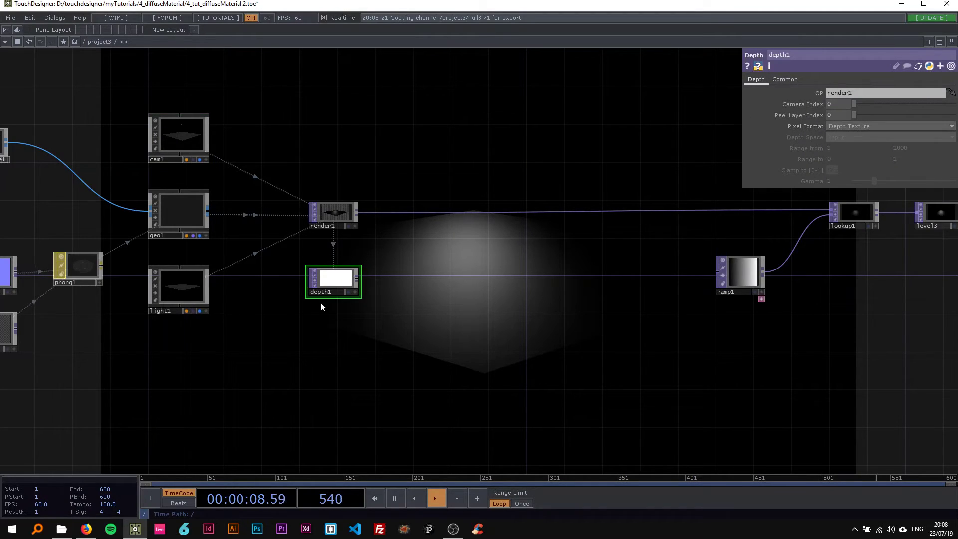
click(864, 125)
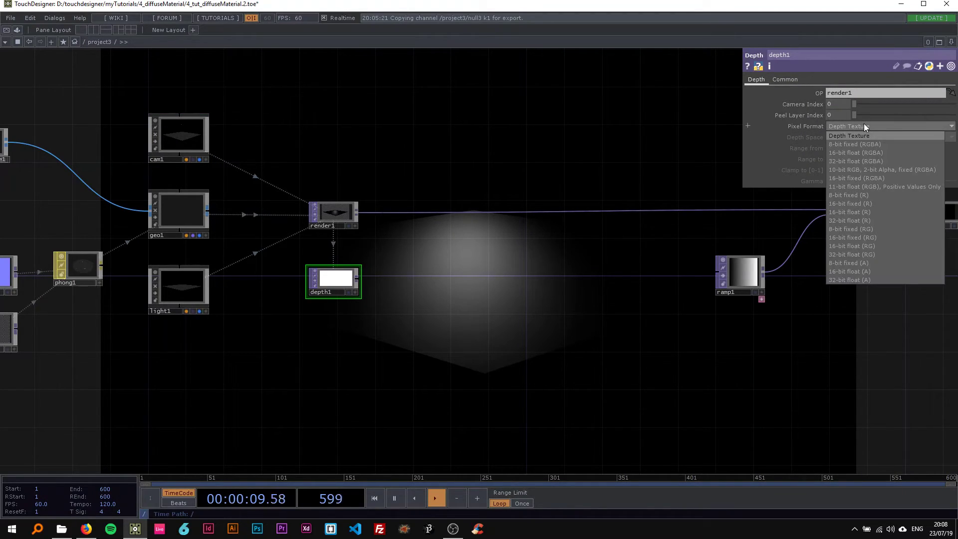
click(848, 161)
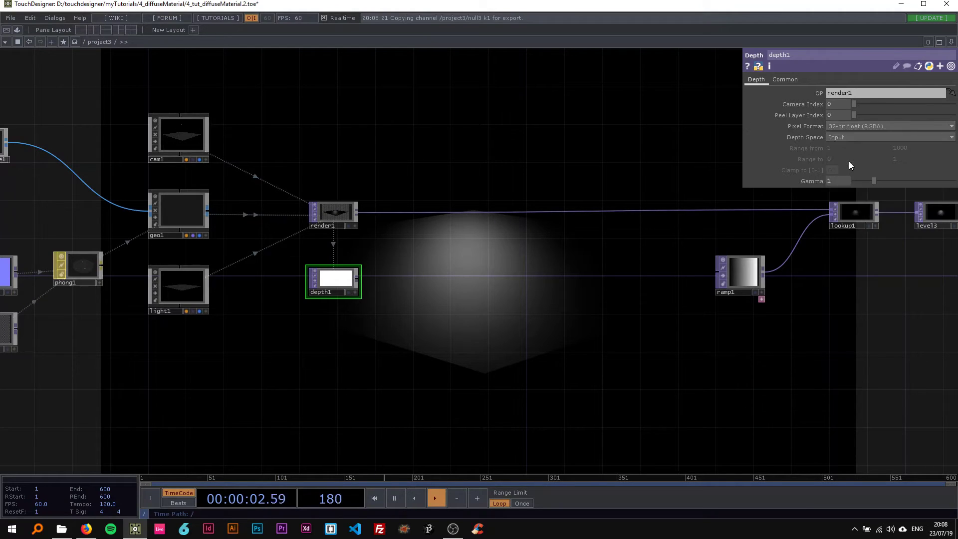
click(835, 135)
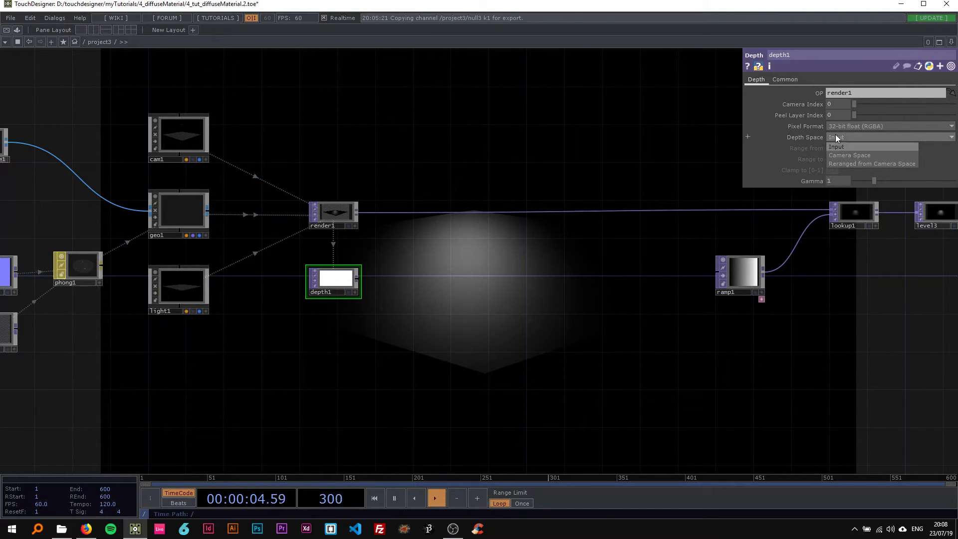
click(860, 164)
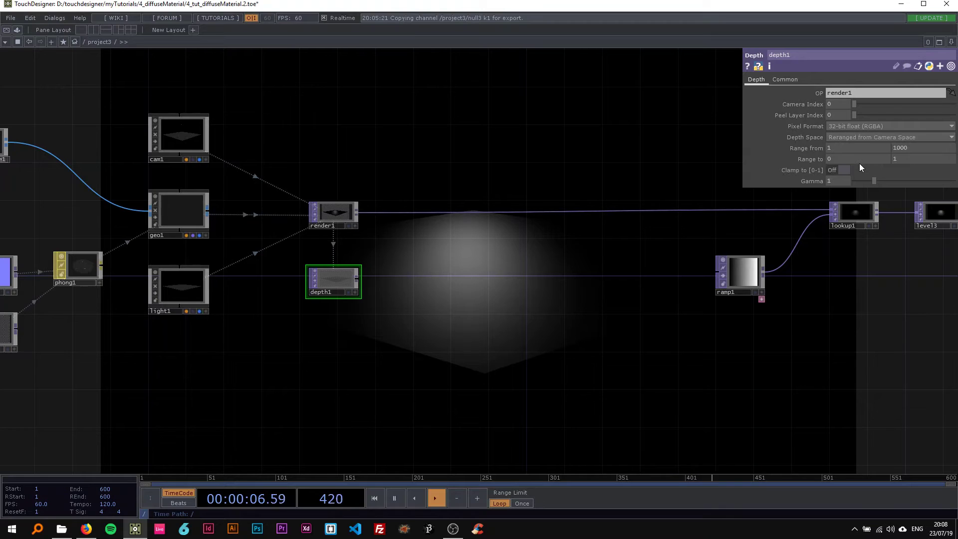
- Paste cam1's Far as a reference into the upper value of depth1's Range from, and inspect the depth image
right_click(909, 147)
click(914, 148)
click(784, 146)
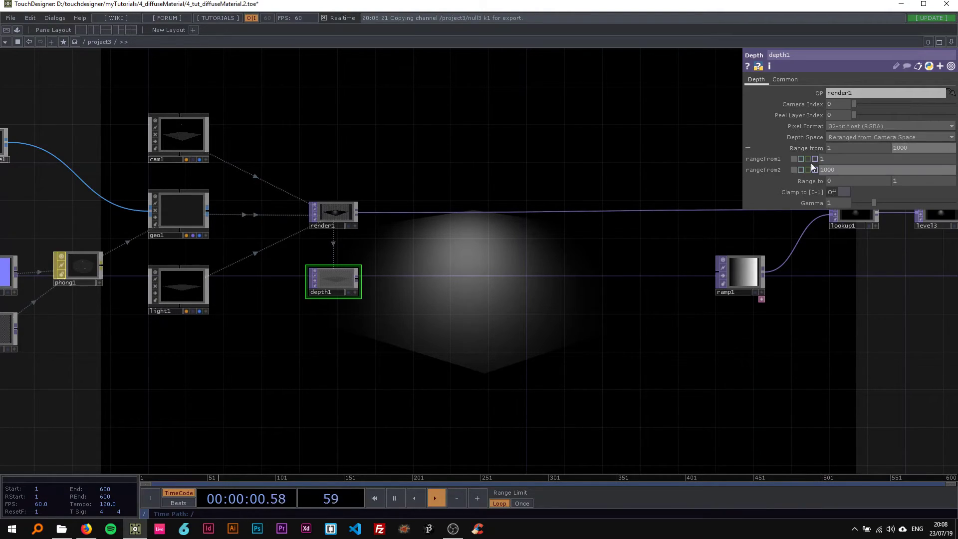
click(808, 145)
right_click(907, 146)
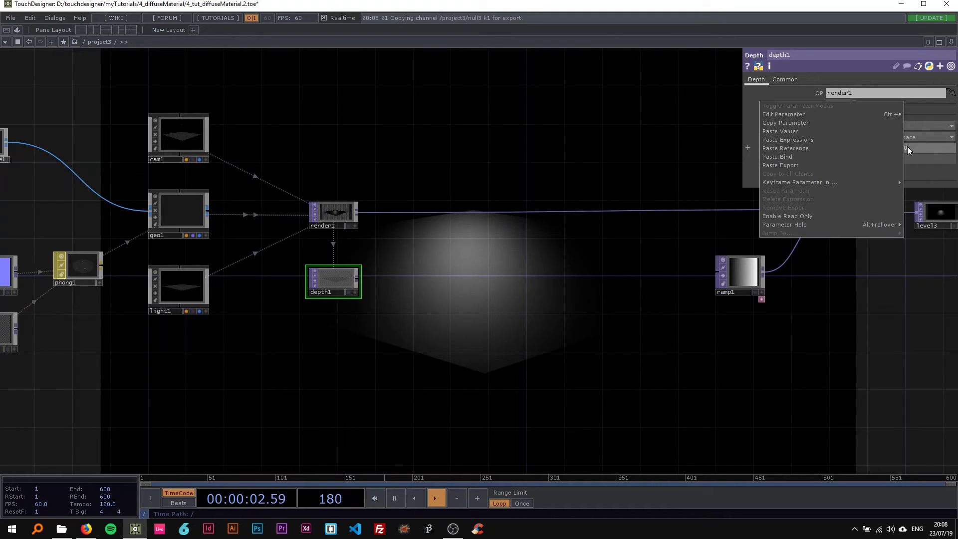
click(800, 149)
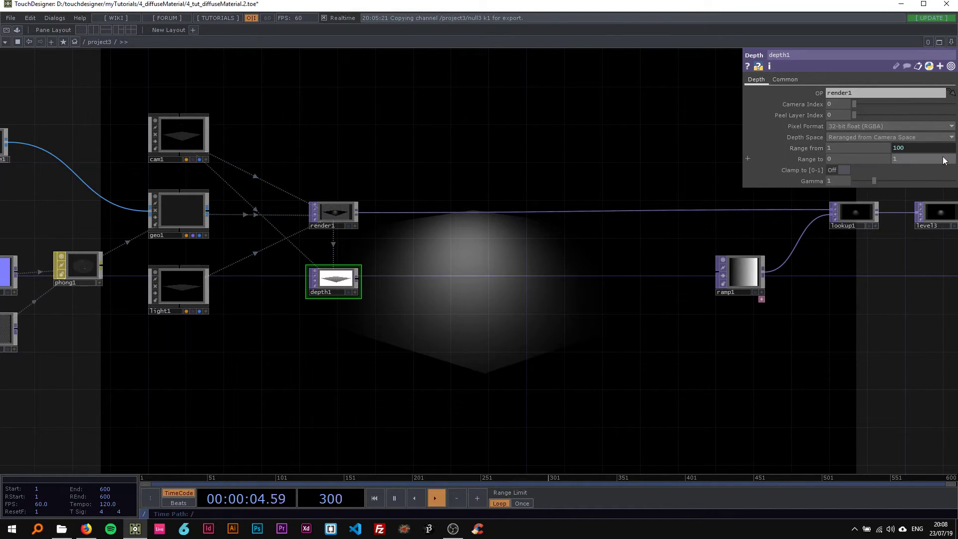
scroll(338, 291, up, 8)
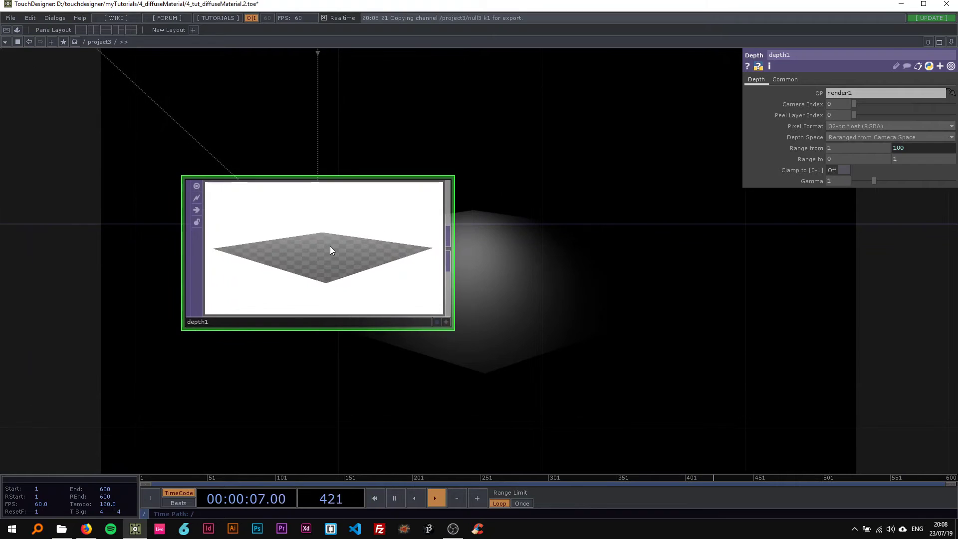
scroll(318, 242, down, 10)
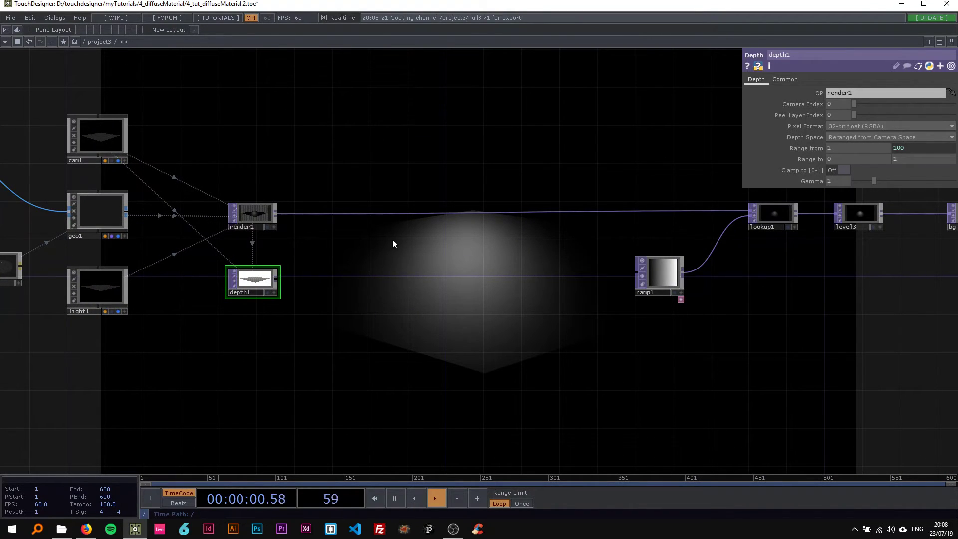
- Set comp1's Operation to Add
scroll(401, 252, down, 3)
drag(464, 179, 778, 170)
drag(301, 302, 689, 321)
click(519, 274)
click(853, 137)
click(841, 143)
scroll(518, 185, down, 3)
drag(467, 165, 194, 181)
- Insert a Luma Blur TOP on the wire between render1 and lookup1
scroll(537, 235, up, 10)
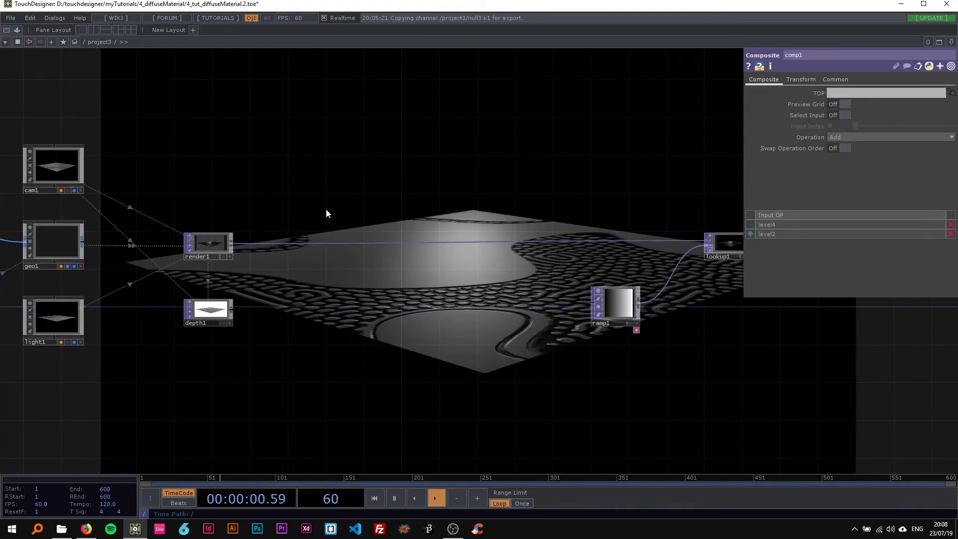
right_click(319, 243)
click(319, 238)
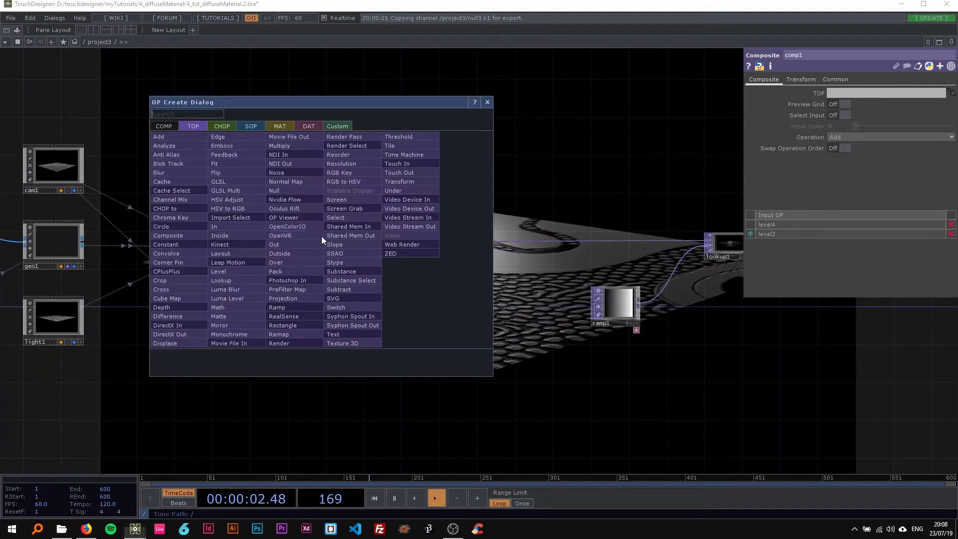
text(luma)
click(228, 289)
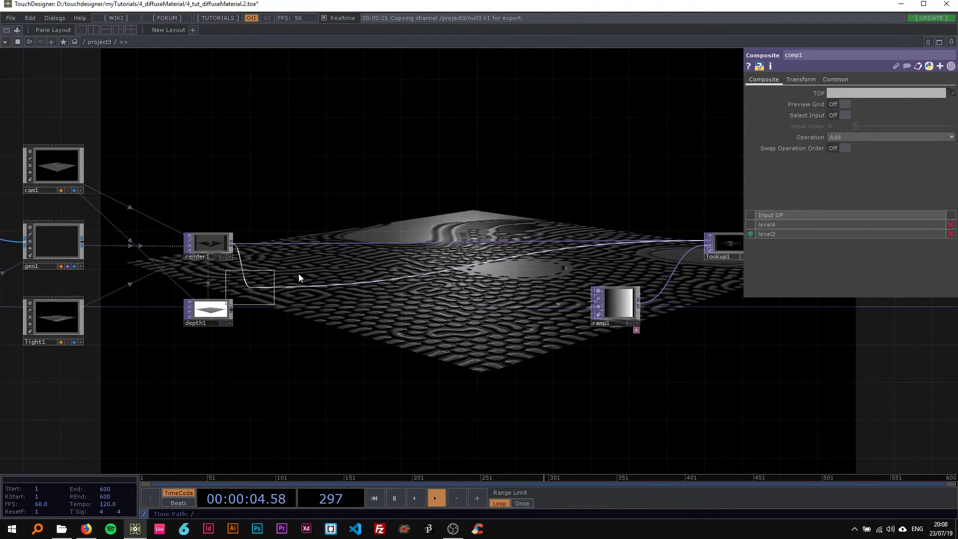
click(367, 249)
scroll(362, 250, up, 1)
drag(363, 251, 363, 240)
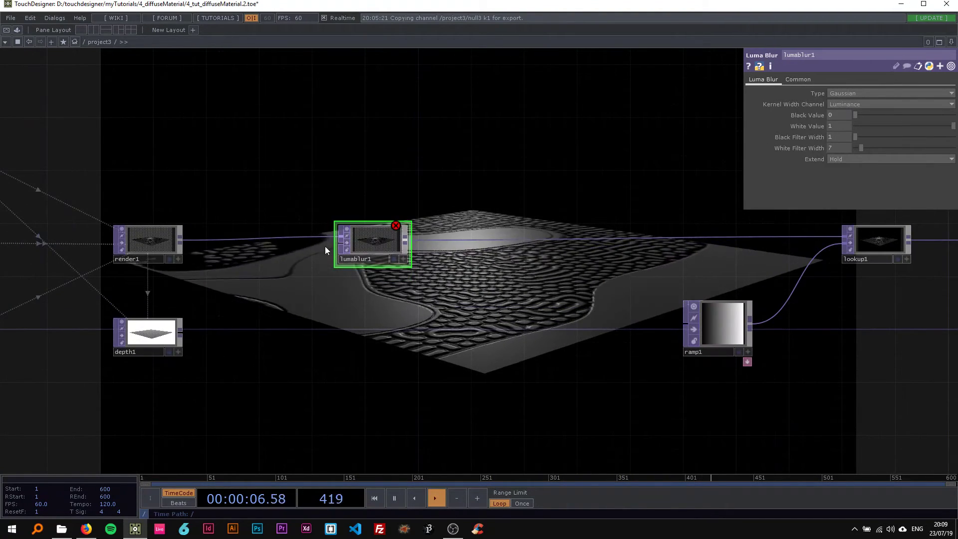
- Connect depth1 to lumablur1's second input and set its White Filter Width to 23
drag(188, 312, 404, 241)
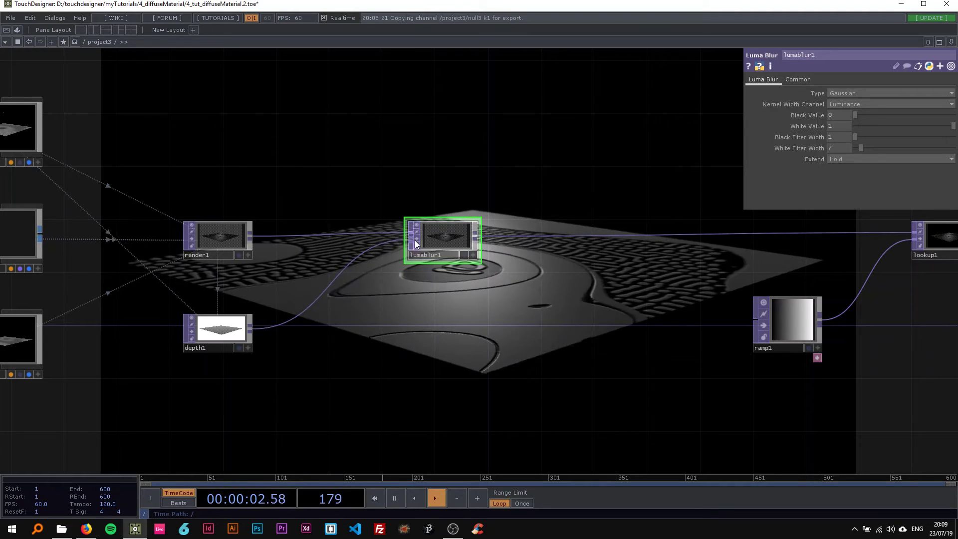
drag(456, 174, 497, 231)
mouse_move(861, 148)
mouse_down()
mouse_move(900, 148)
mouse_move(878, 148)
mouse_up()
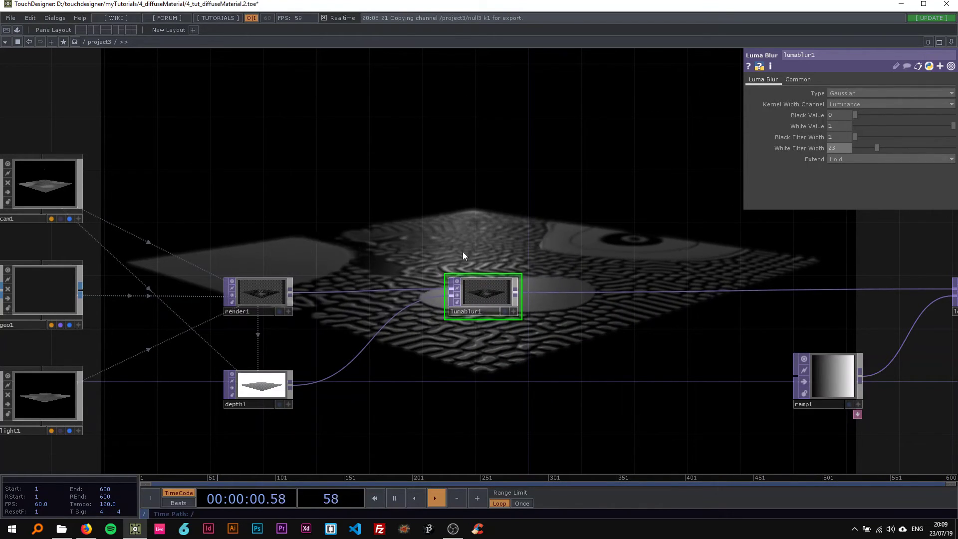
- Try cam1's Far clipping distance at 40, then set it to 111
drag(122, 178, 160, 176)
click(101, 185)
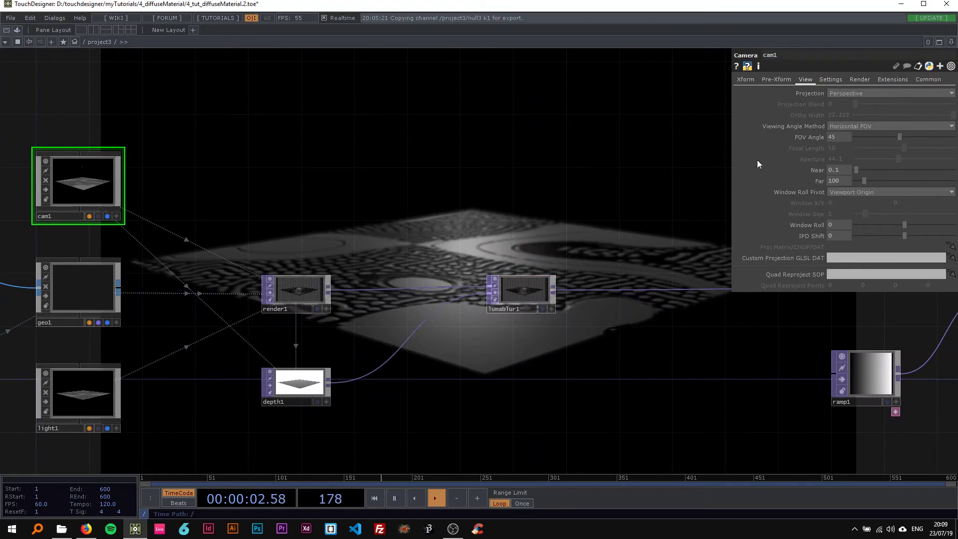
mouse_move(869, 180)
mouse_down()
mouse_move(881, 181)
mouse_move(846, 181)
mouse_move(956, 200)
mouse_move(862, 193)
mouse_up()
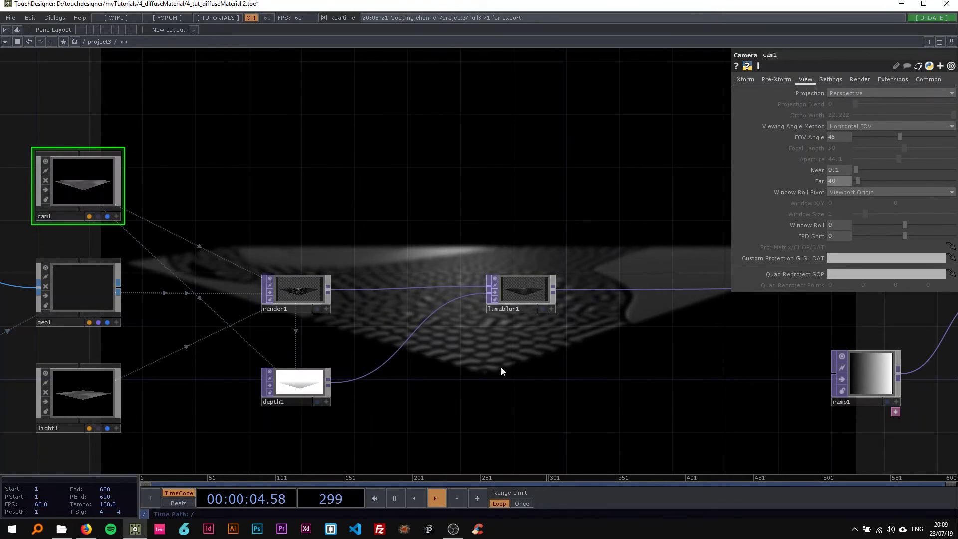
drag(859, 181, 868, 182)
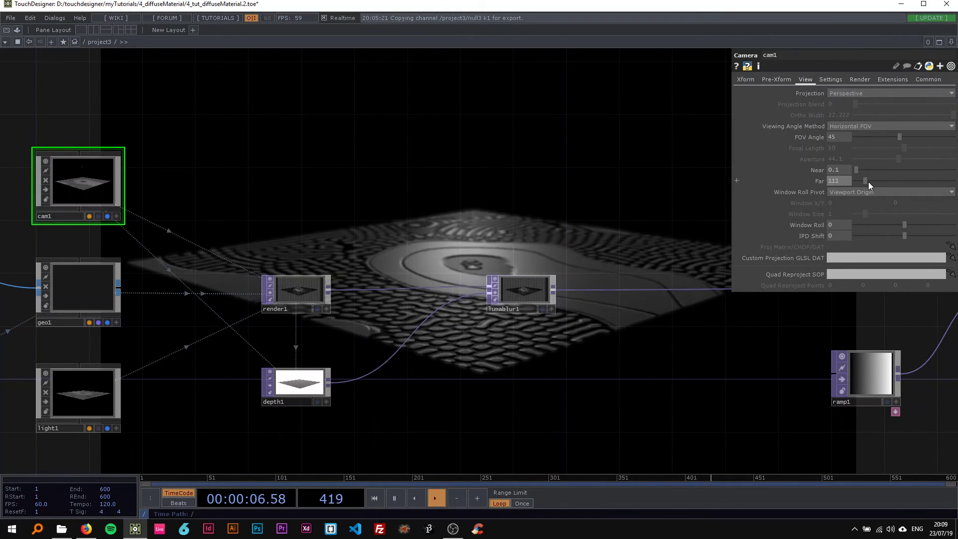
- Insert a Level TOP between depth1 and lumablur1 and set its Contrast to about 2.24
drag(447, 205, 280, 191)
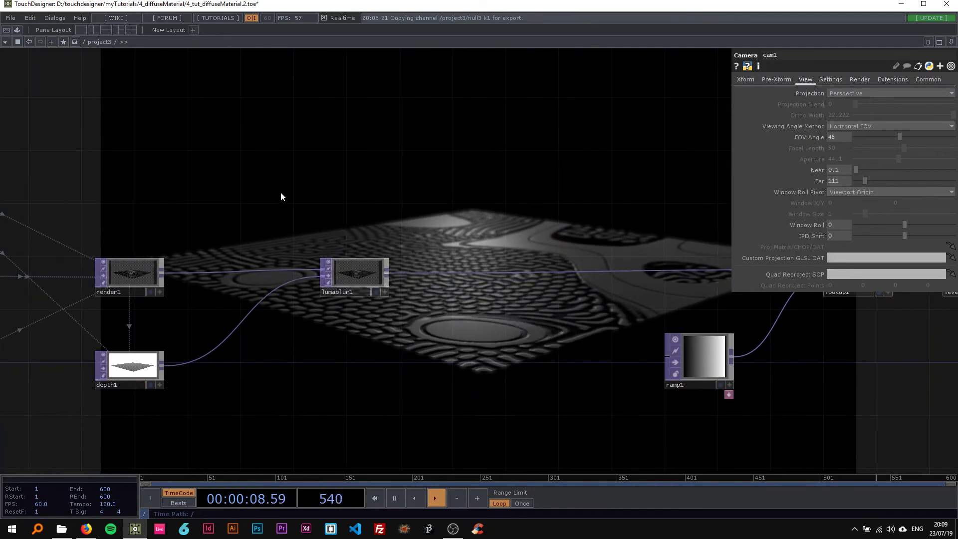
right_click(247, 358)
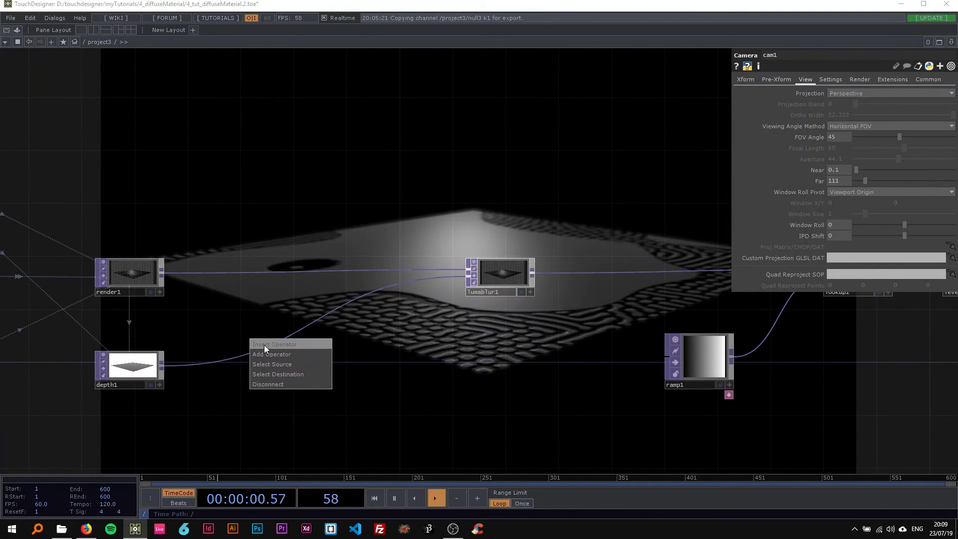
click(265, 345)
click(194, 373)
click(222, 362)
drag(262, 314, 296, 308)
drag(873, 149, 900, 151)
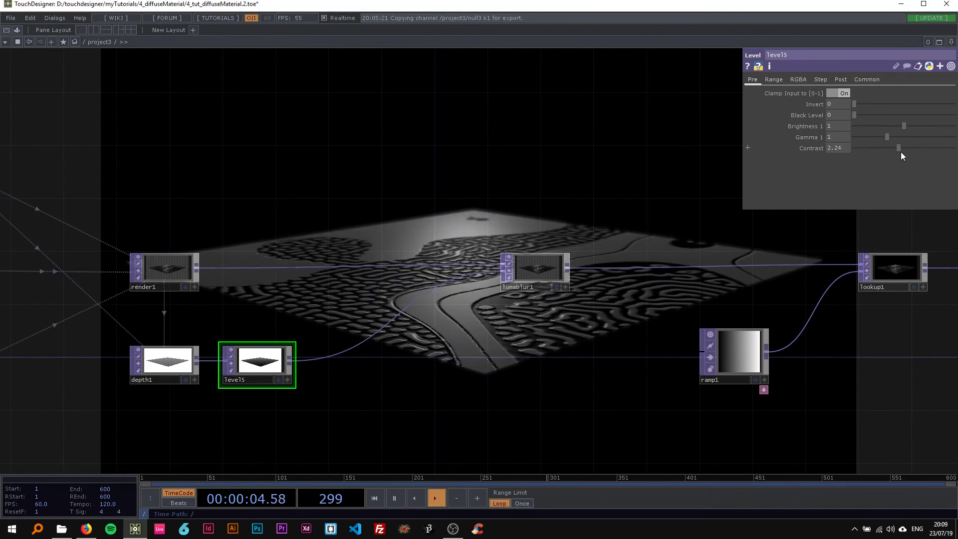
- Set cam1's Far clipping distance to 91 and preview the output full screen
drag(24, 184, 176, 159)
click(117, 150)
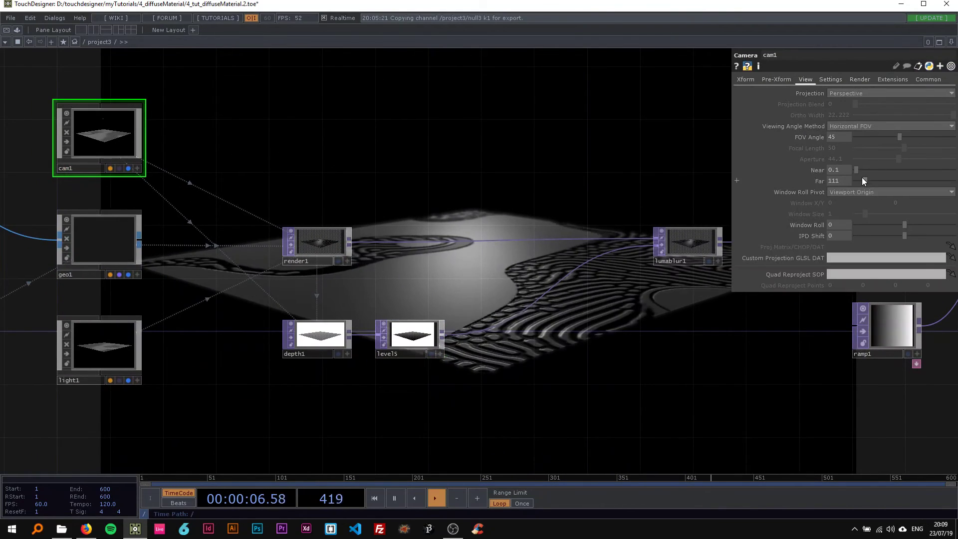
drag(865, 181, 863, 181)
drag(554, 213, 287, 246)
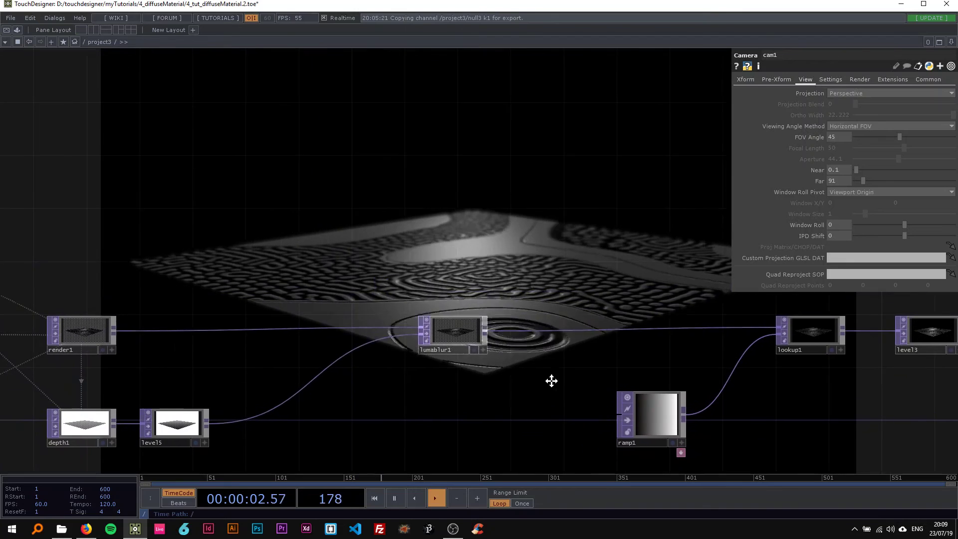
key(F1)
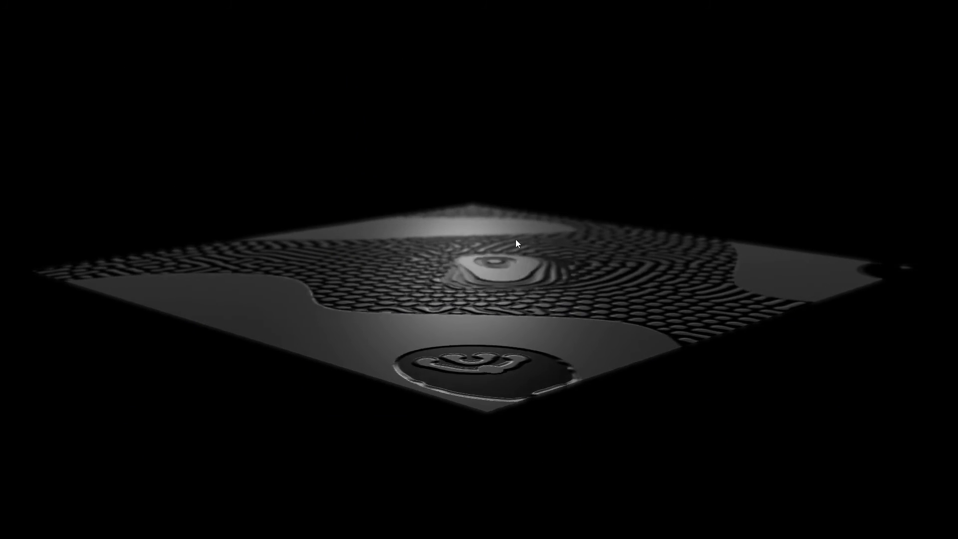
key(Escape)
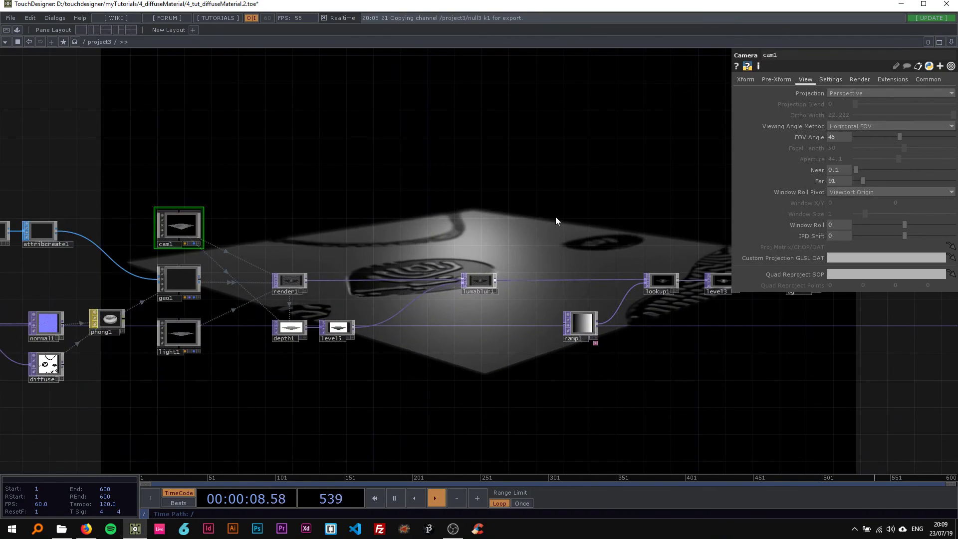
- Set ramp1's white color key to Hue 219 with Sat 0
drag(555, 220, 392, 218)
click(417, 332)
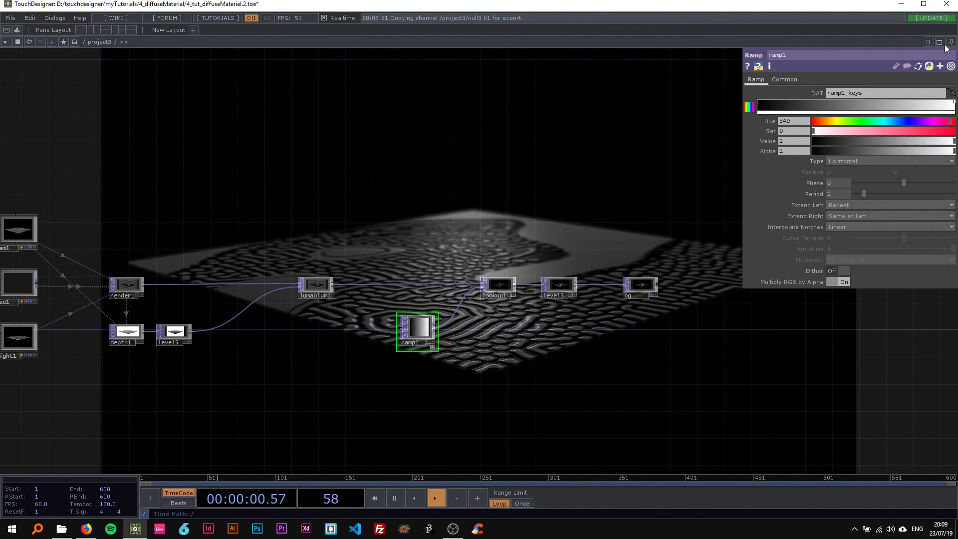
drag(868, 131, 784, 135)
- Examine the network from noise1 through the feedback loop and render chain to the bg output
scroll(550, 231, down, 3)
drag(593, 194, 874, 196)
drag(66, 221, 577, 201)
scroll(304, 287, up, 3)
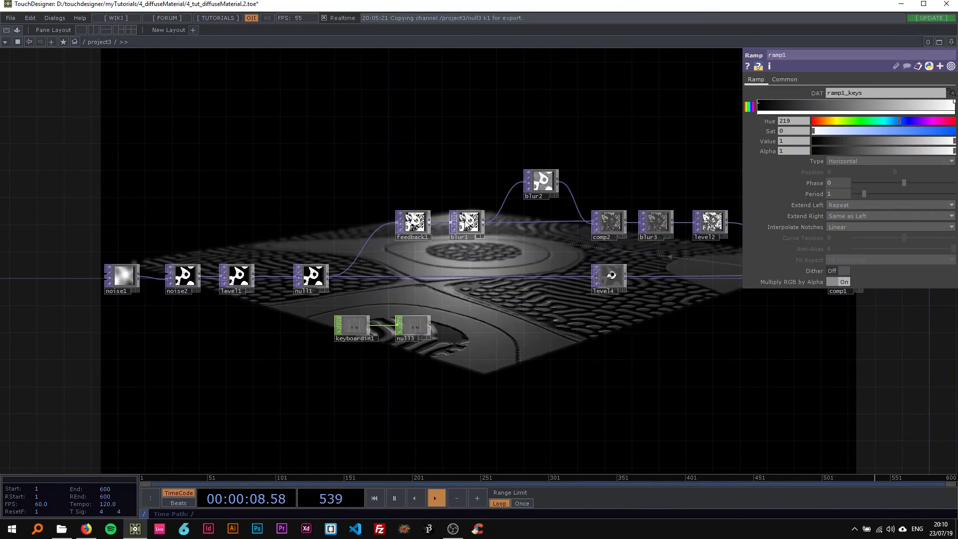
drag(359, 188, 188, 219)
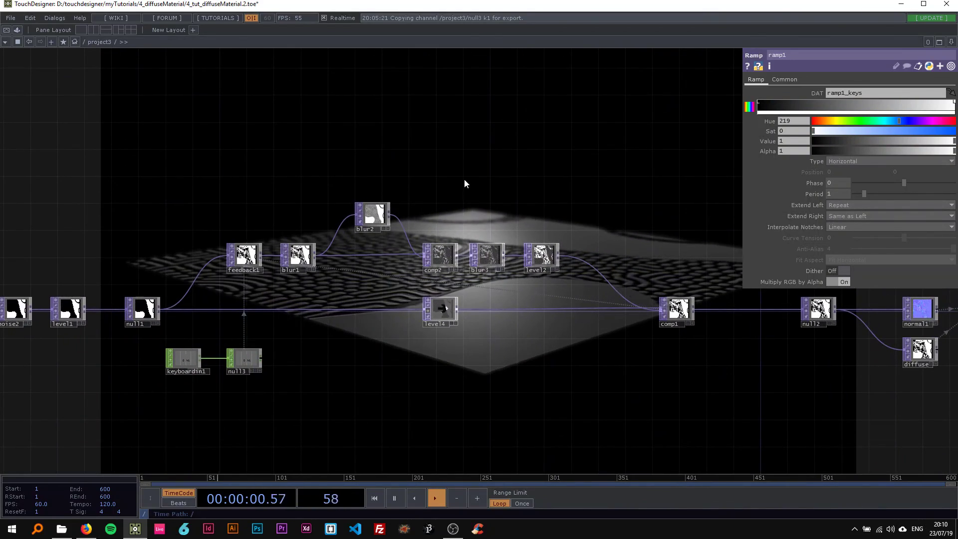
drag(488, 177, 430, 193)
scroll(548, 186, down, 3)
drag(550, 186, 345, 193)
drag(591, 191, 358, 193)
drag(464, 186, 220, 186)
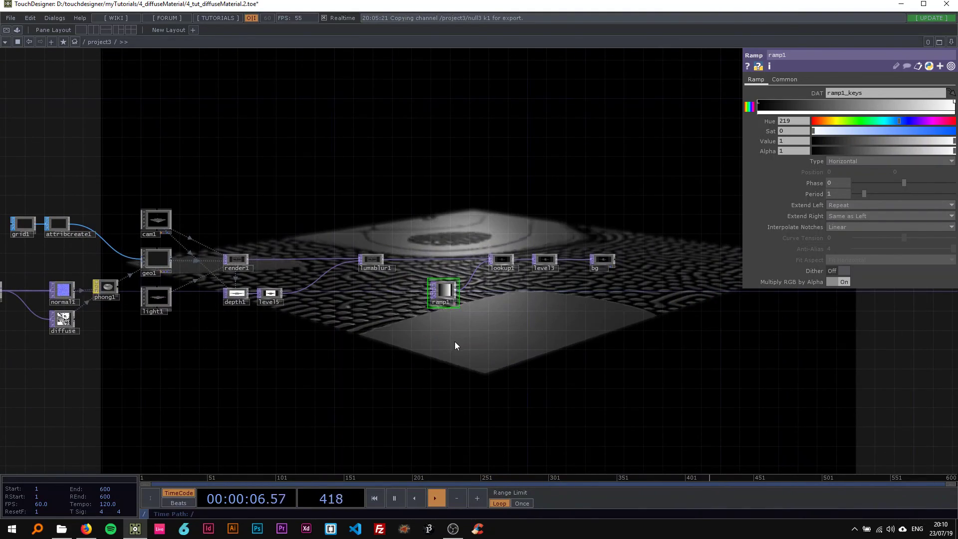